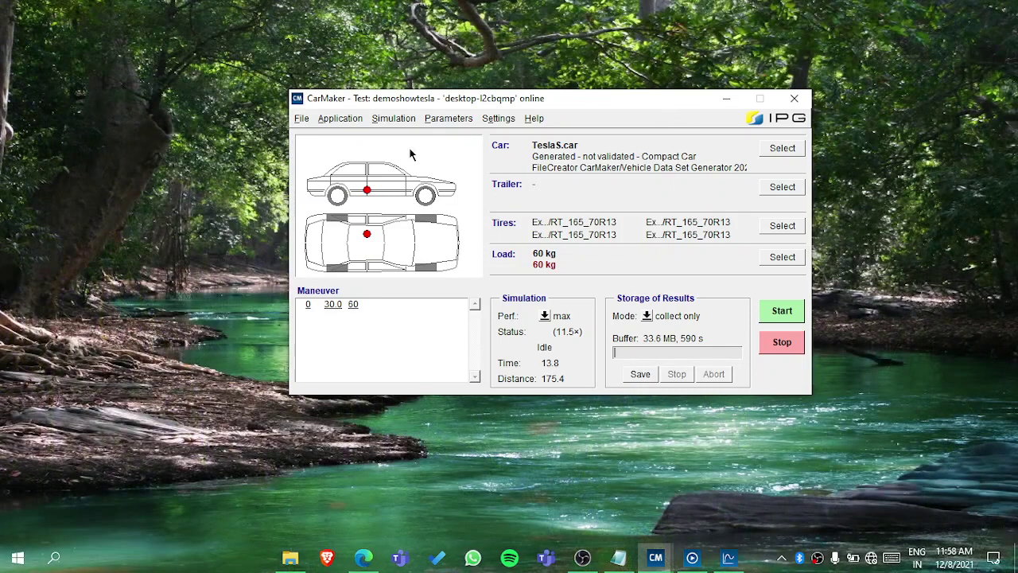
Open TeslaS.car, review its Assembly Configuration and description, then minimize the data set window
{"action": "left_click", "coordinate": [447, 121]}
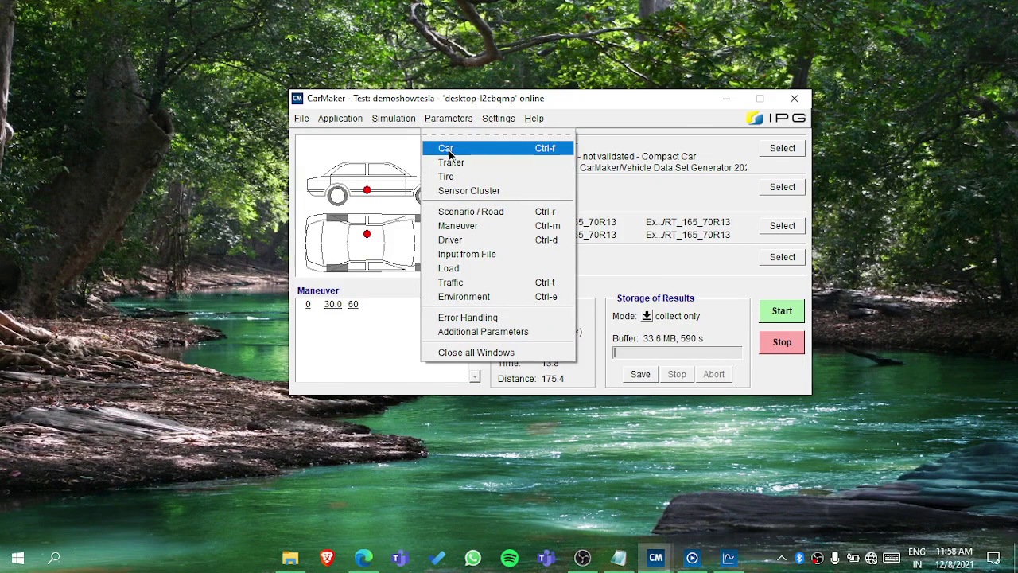
{"action": "left_click", "coordinate": [449, 151]}
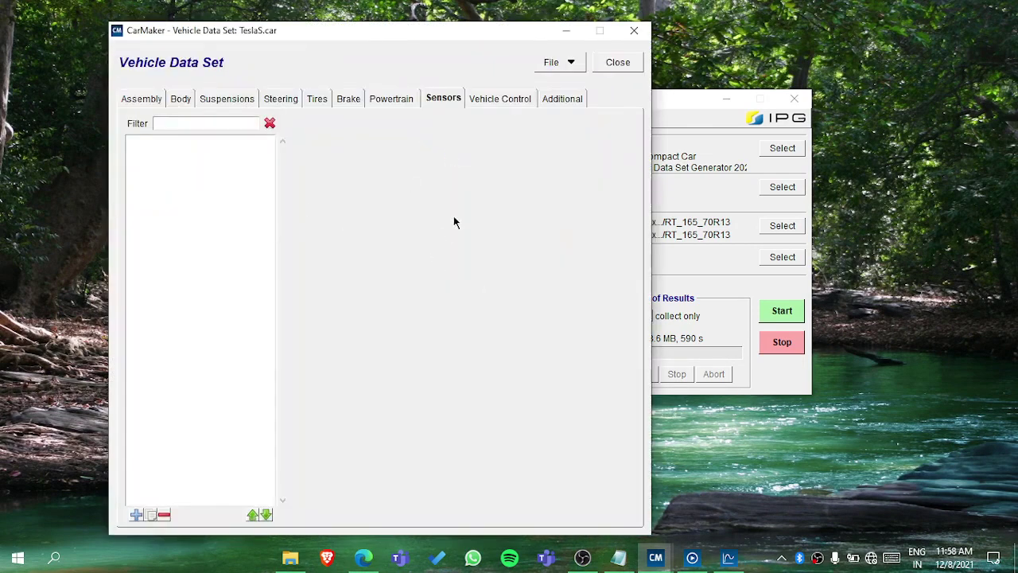
{"action": "left_click", "coordinate": [143, 100]}
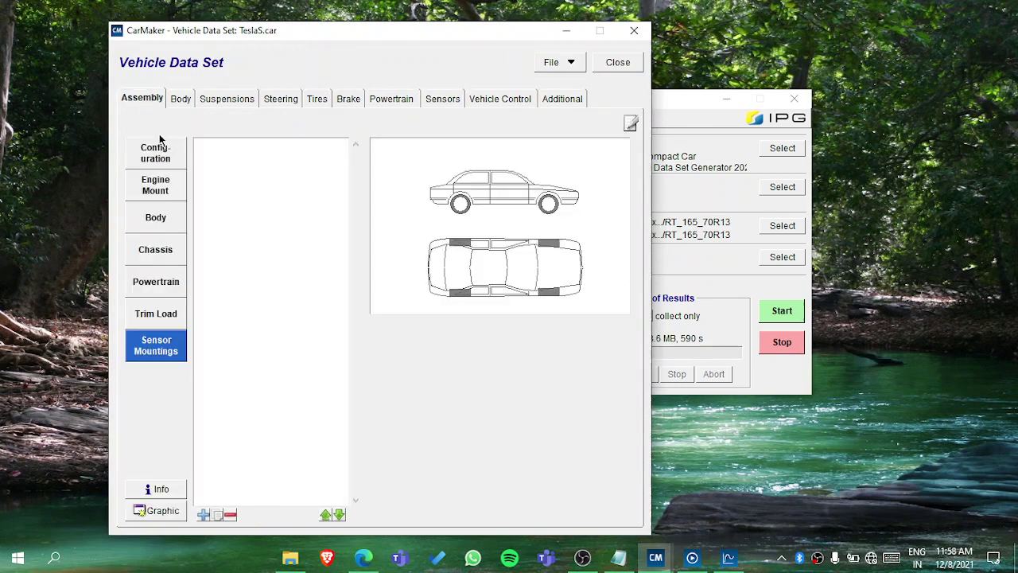
{"action": "left_click", "coordinate": [163, 158]}
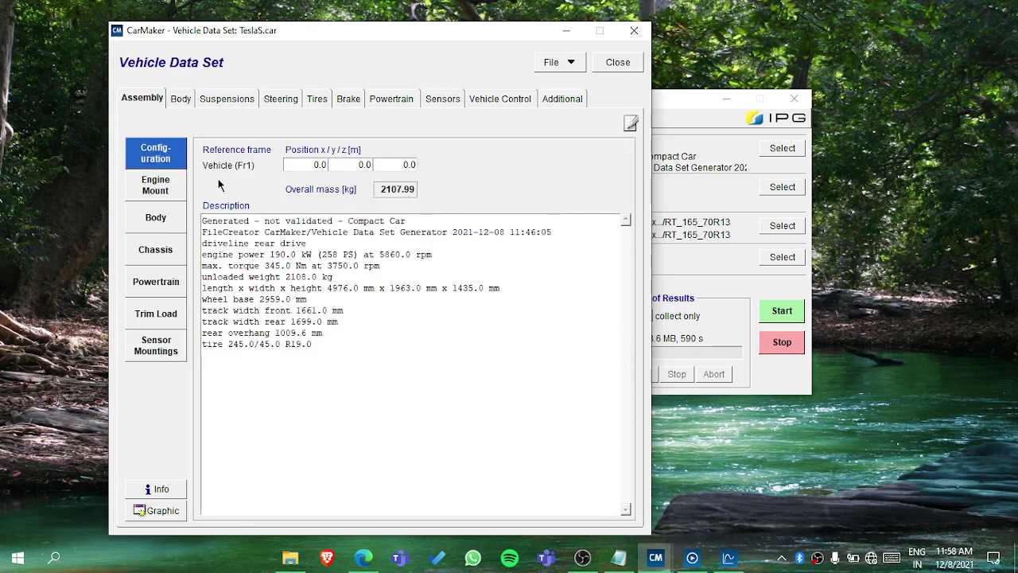
{"action": "left_click", "coordinate": [566, 32]}
{"action": "left_click", "coordinate": [533, 119]}
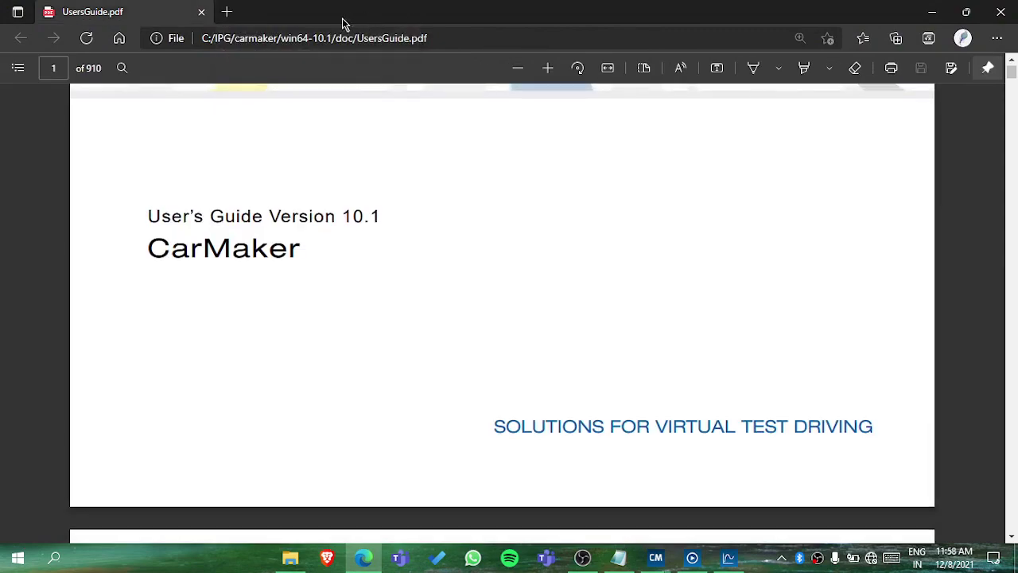
{"action": "scroll", "coordinate": [554, 337], "scroll_direction": "down", "scroll_amount": 5}
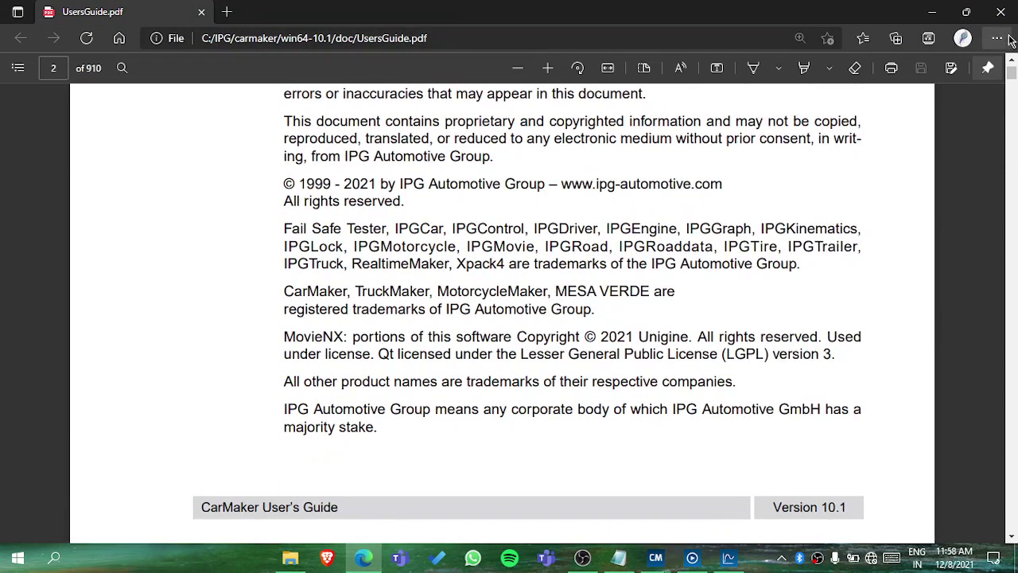
{"action": "left_click", "coordinate": [997, 38]}
{"action": "left_click", "coordinate": [846, 405]}
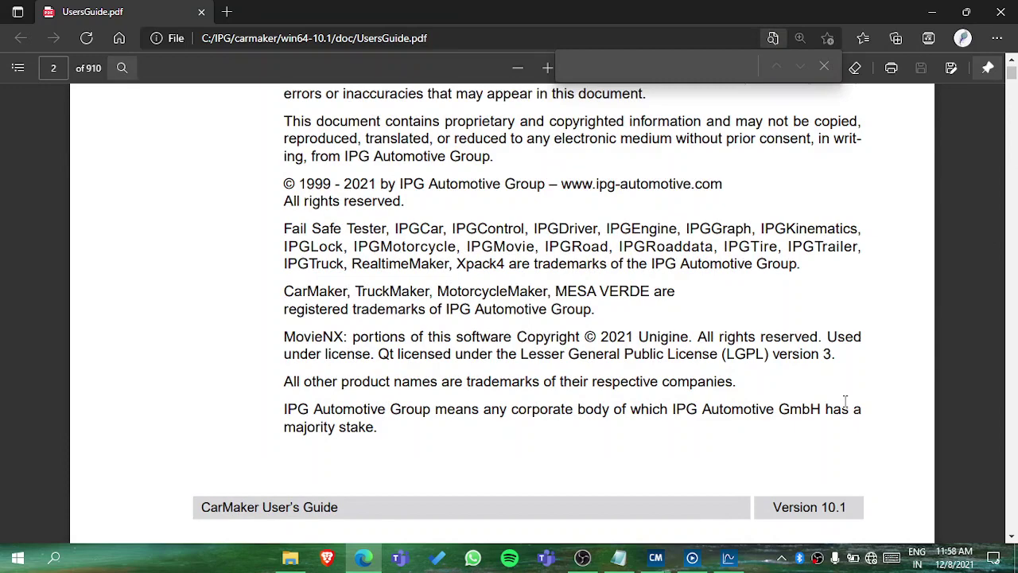
{"action": "type", "text": "fr"}
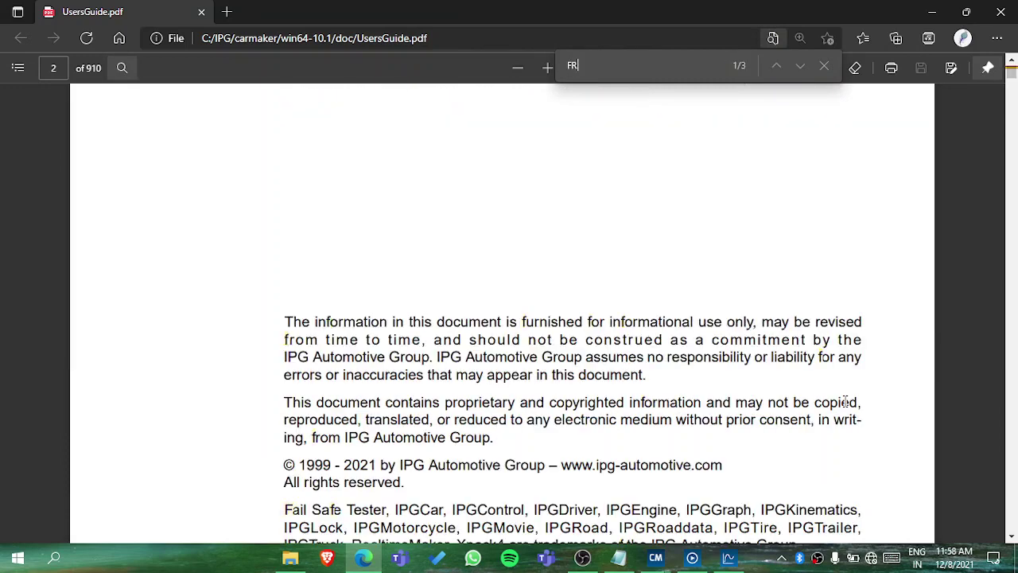
{"action": "type", "text": "1"}
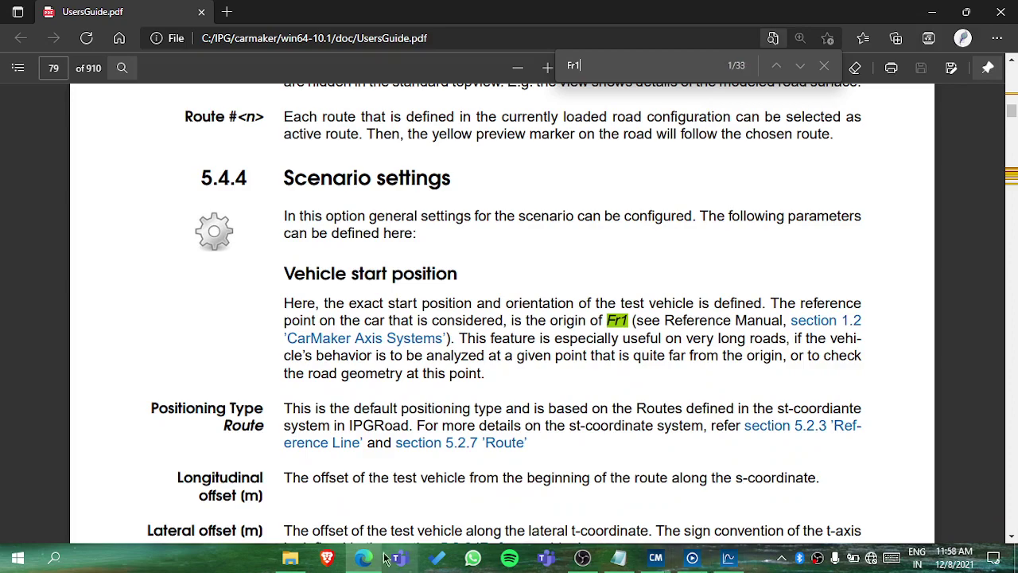
{"action": "scroll", "coordinate": [308, 225], "scroll_direction": "down", "scroll_amount": 3}
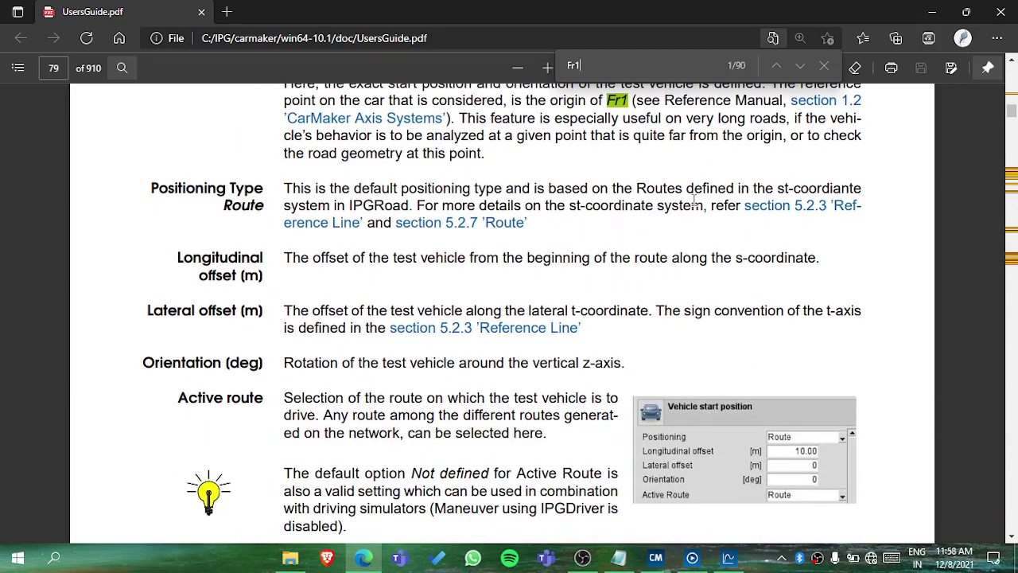
{"action": "scroll", "coordinate": [218, 183], "scroll_direction": "up", "scroll_amount": 6}
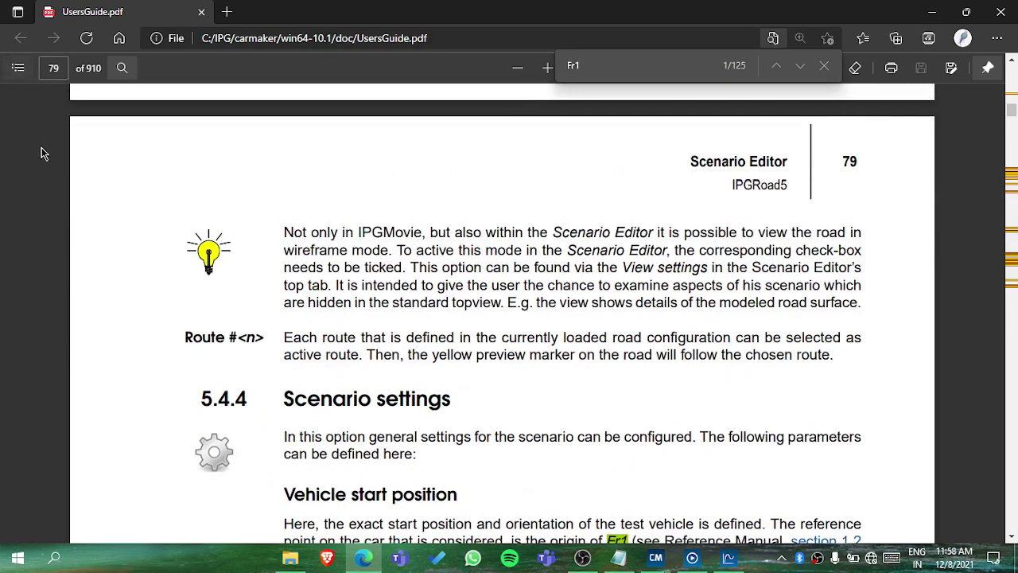
{"action": "left_click", "coordinate": [24, 73]}
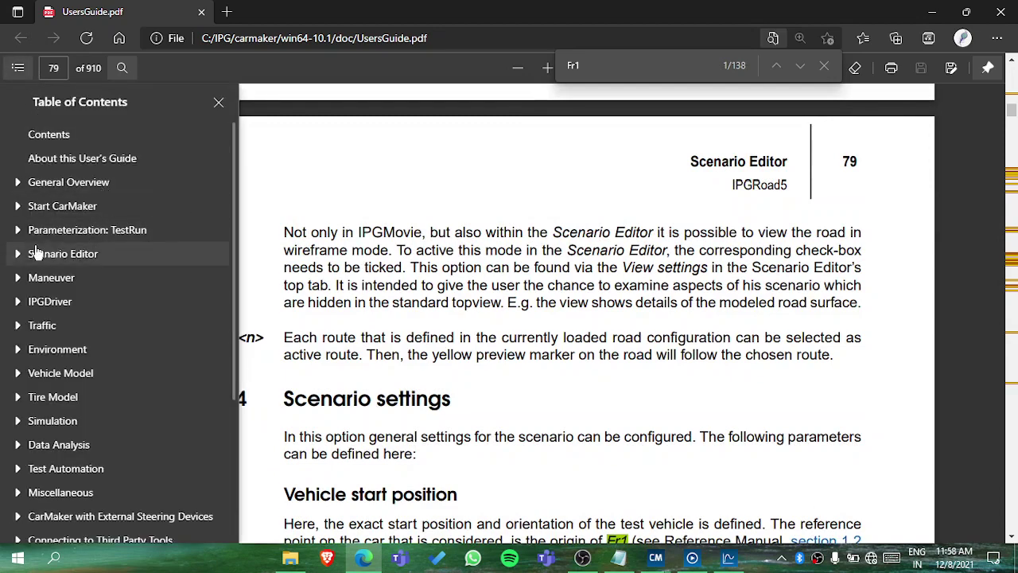
{"action": "scroll", "coordinate": [39, 255], "scroll_direction": "down", "scroll_amount": 2}
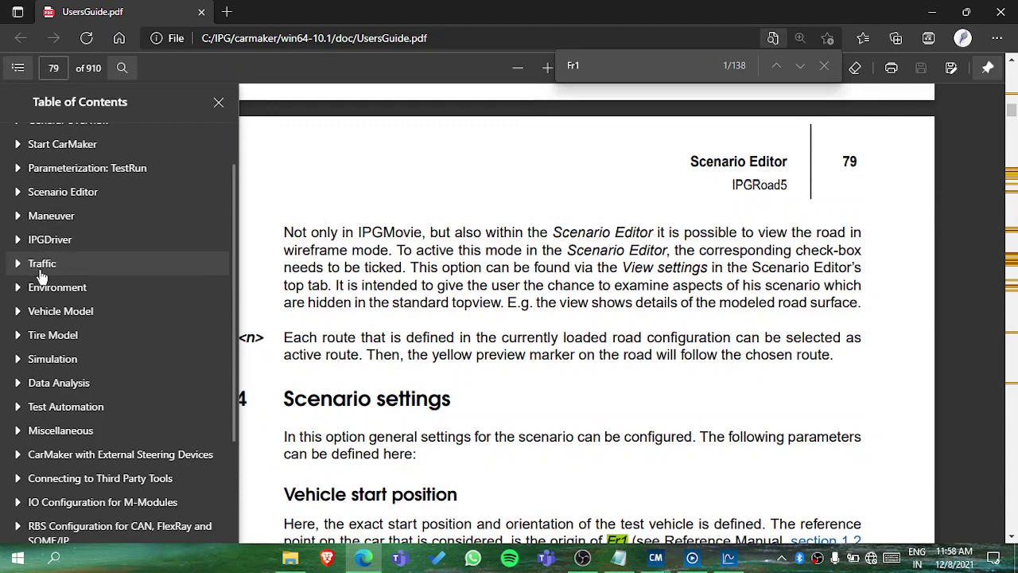
{"action": "scroll", "coordinate": [48, 382], "scroll_direction": "down", "scroll_amount": 5}
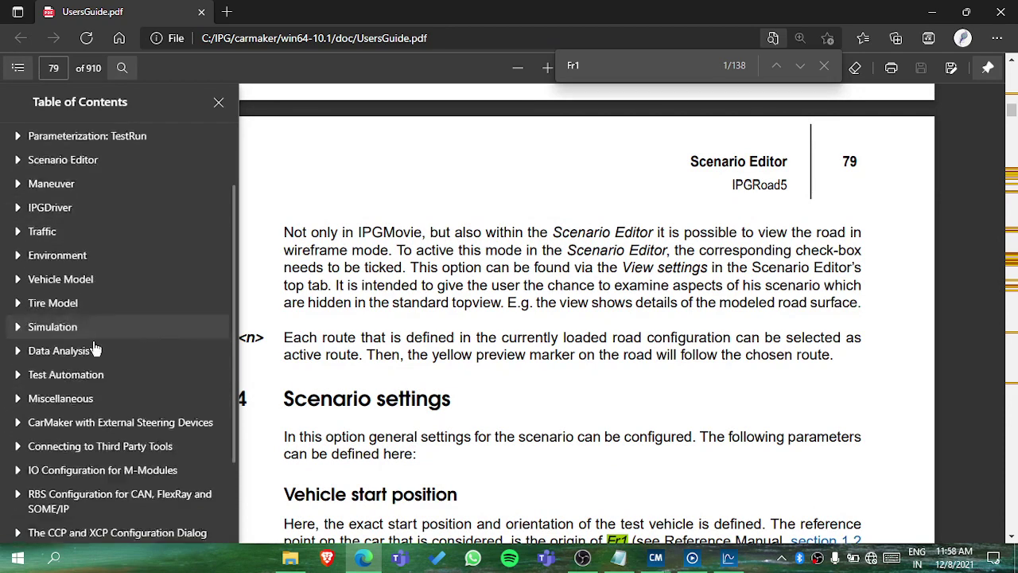
{"action": "scroll", "coordinate": [87, 440], "scroll_direction": "up", "scroll_amount": 7}
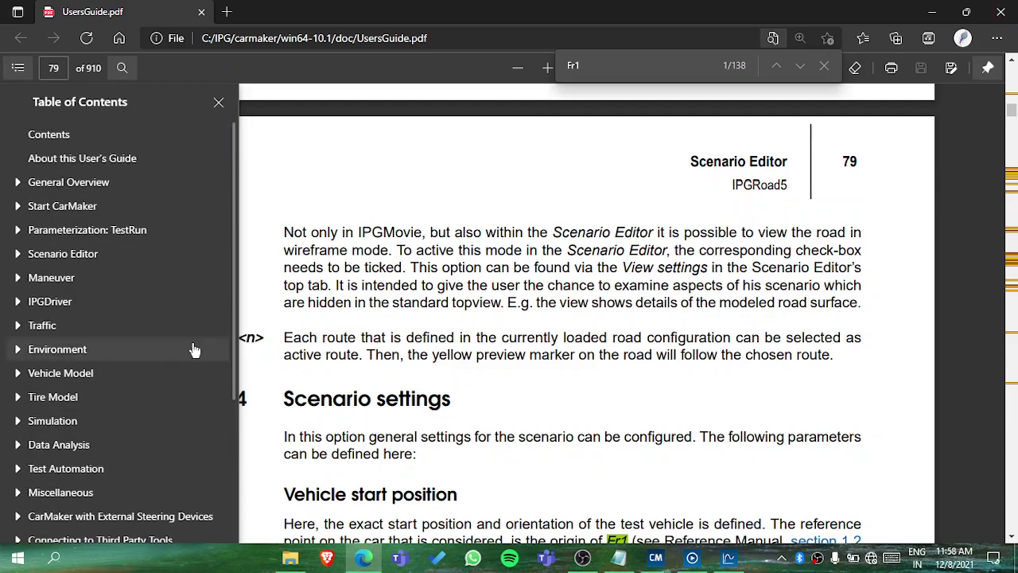
{"action": "left_click", "coordinate": [1001, 12]}
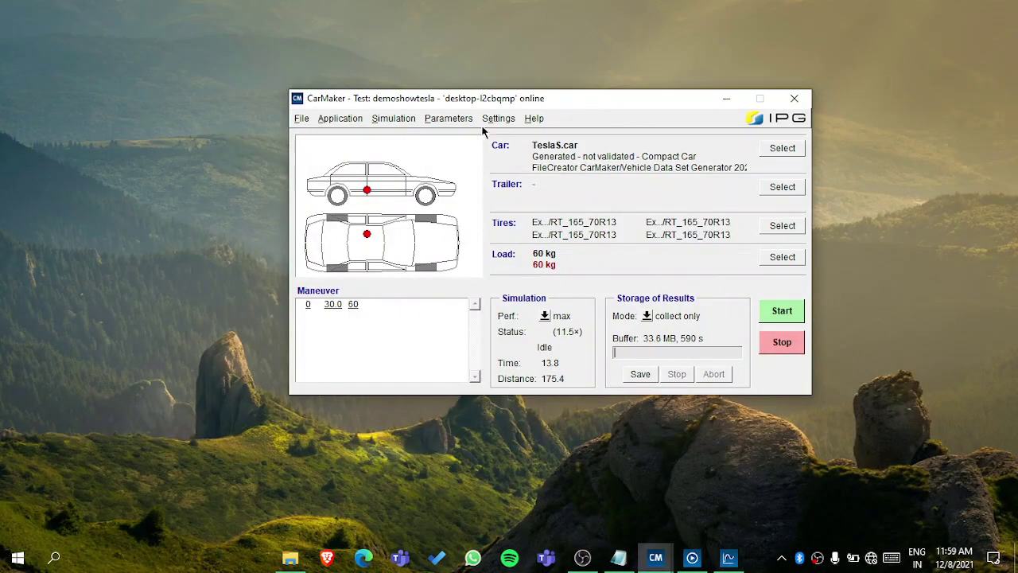
Reopen TeslaS.car and review the generator's Advanced and Basic Settings before closing the generator
{"action": "left_click", "coordinate": [449, 118]}
{"action": "left_click", "coordinate": [445, 147]}
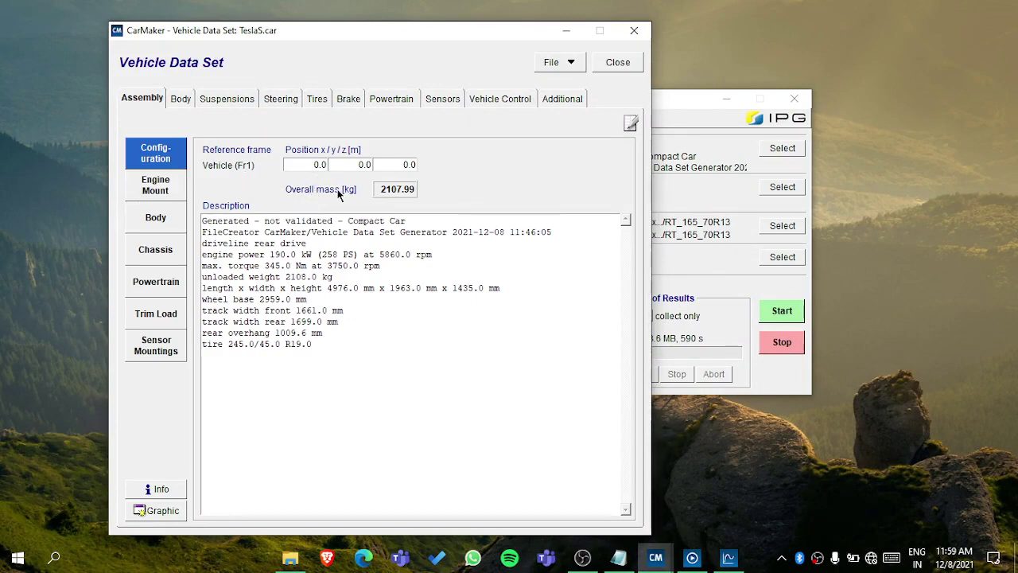
{"action": "left_click", "coordinate": [572, 64]}
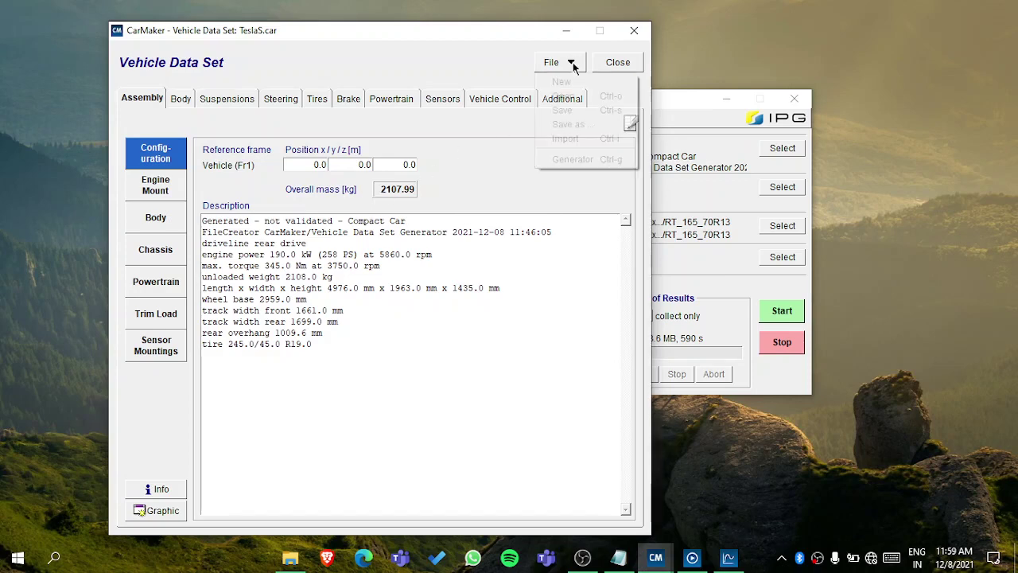
{"action": "left_click", "coordinate": [564, 161]}
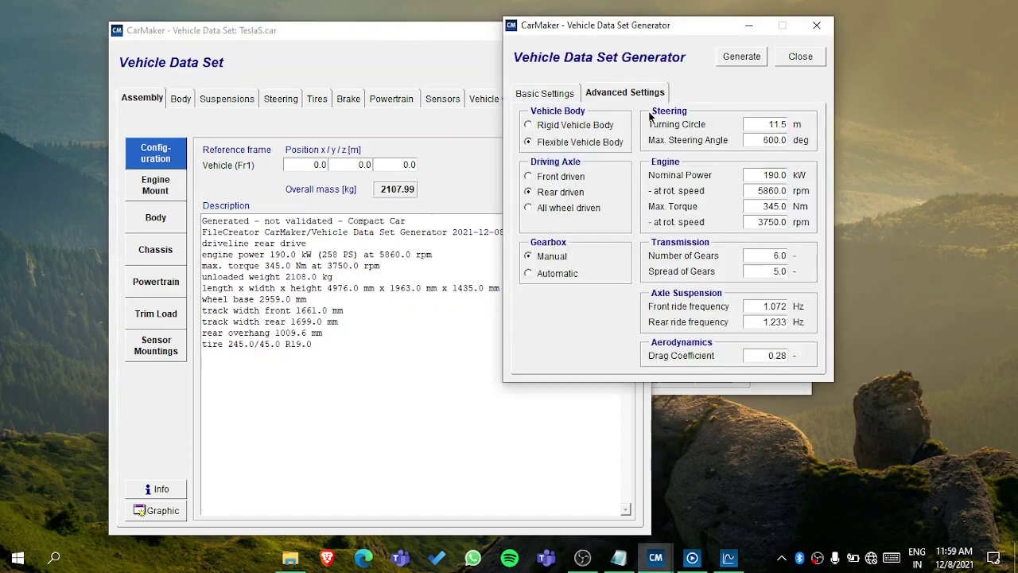
{"action": "left_click", "coordinate": [574, 98]}
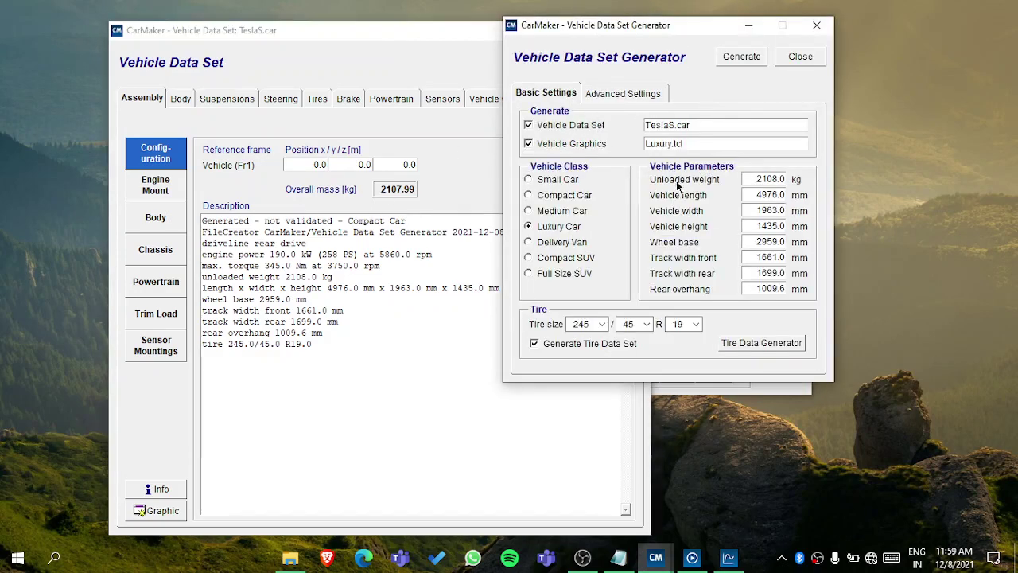
{"action": "left_click", "coordinate": [800, 56]}
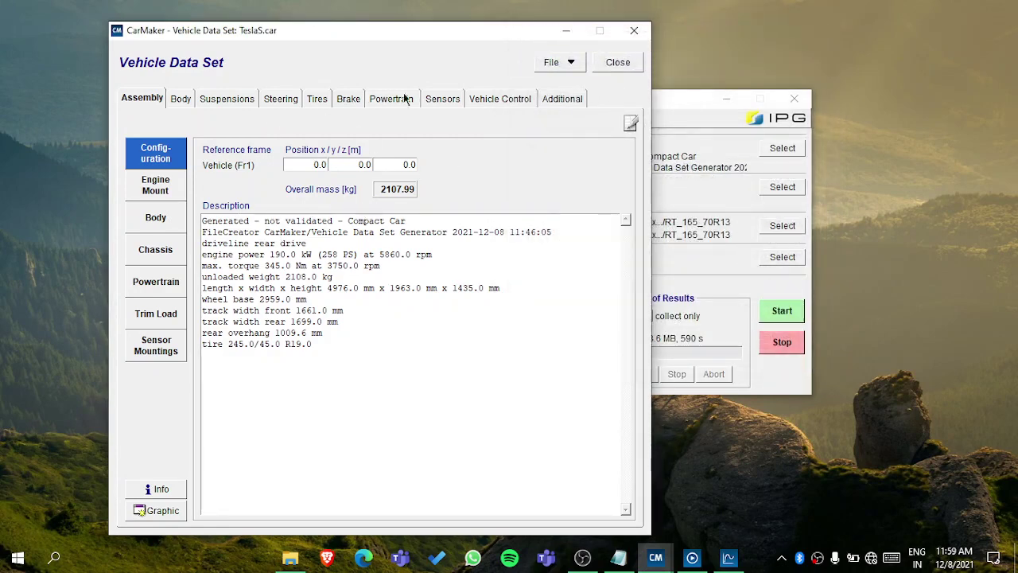
Review the rear-drive powertrain, then the assembly's Engine Mount and Body hitch and jack positions
{"action": "left_click", "coordinate": [378, 99]}
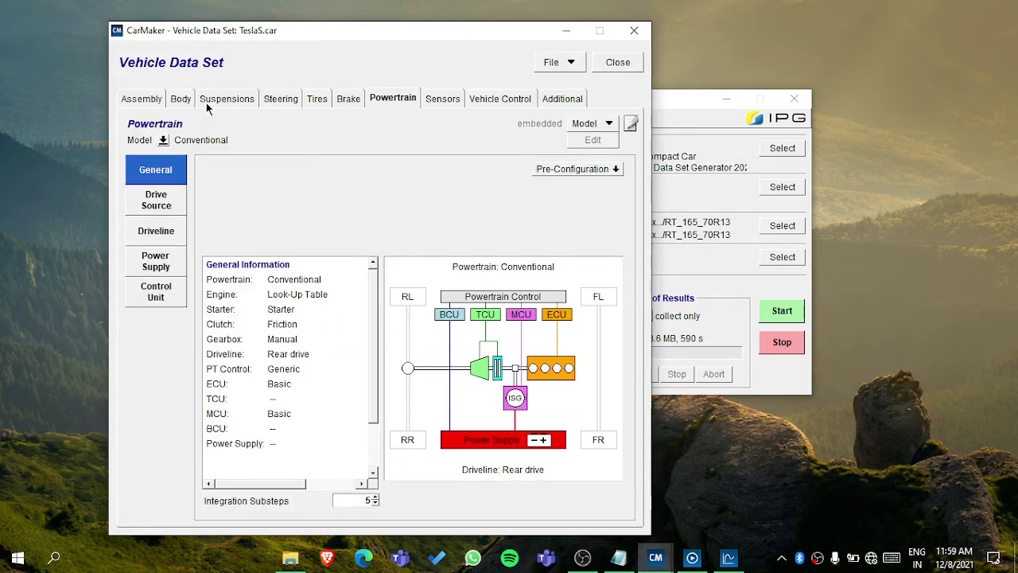
{"action": "left_click", "coordinate": [150, 100]}
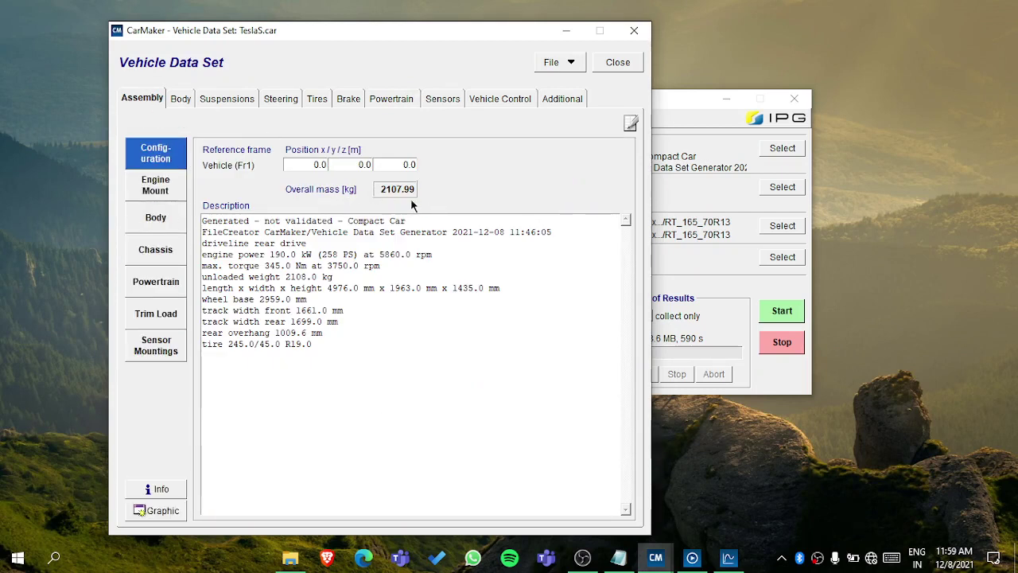
{"action": "left_click", "coordinate": [170, 191]}
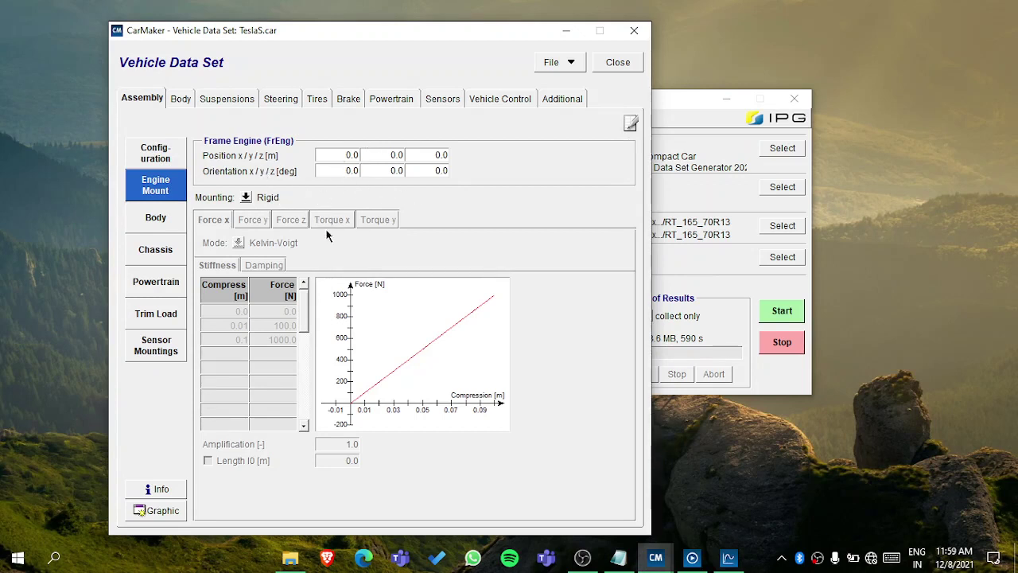
{"action": "left_click", "coordinate": [166, 220]}
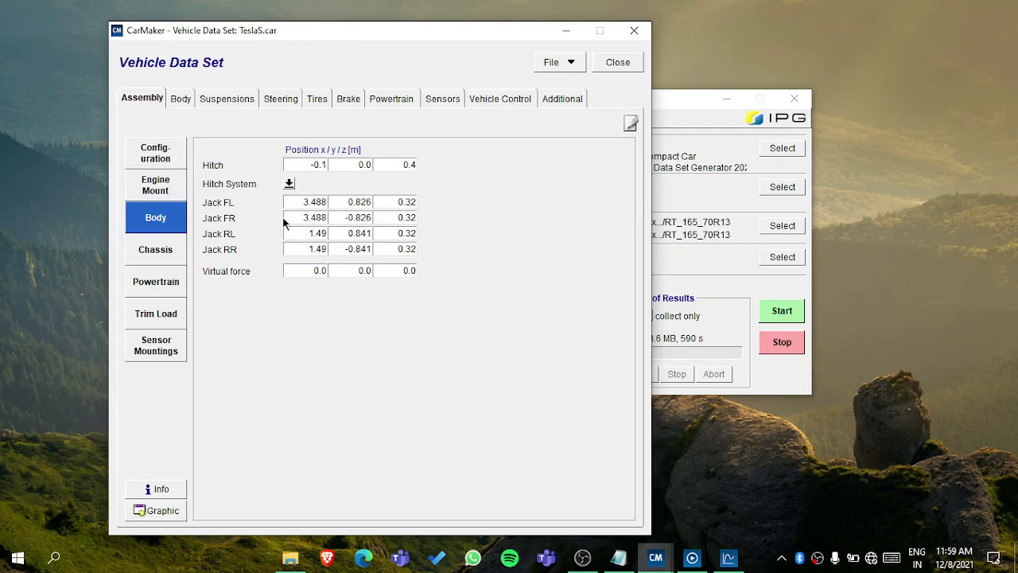
Open the Bodies diagram, move it aside, and untick Reference, Marker, Trim Load and Powertrain
{"action": "left_click", "coordinate": [150, 506]}
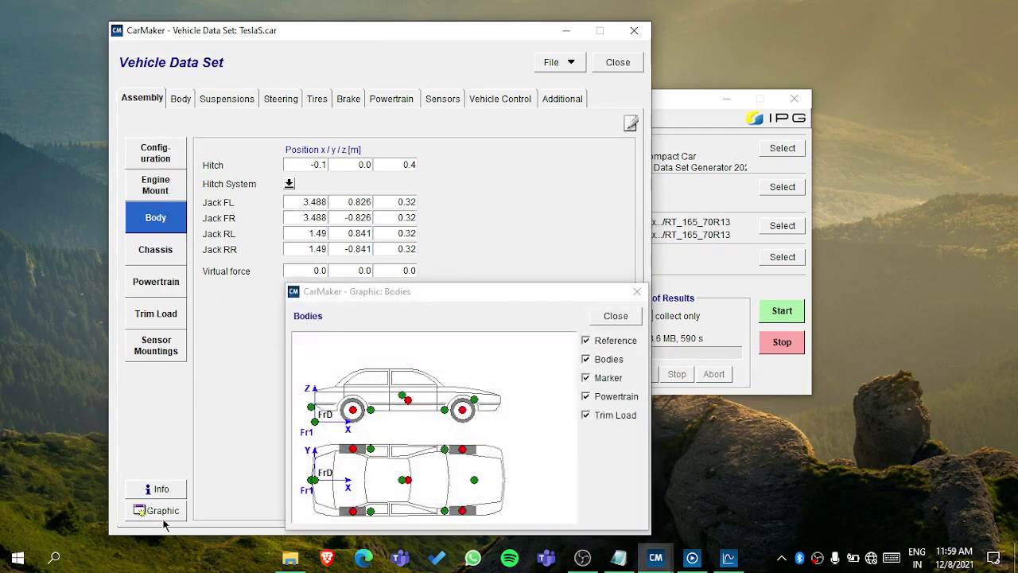
{"action": "left_click_drag", "start_coordinate": [469, 296], "coordinate": [666, 120]}
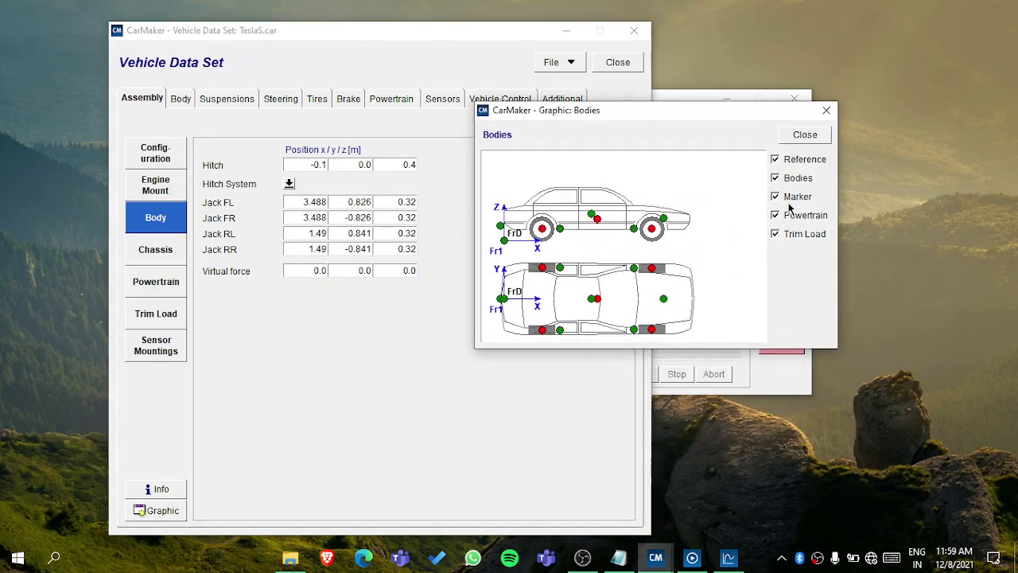
{"action": "left_click", "coordinate": [775, 159]}
{"action": "left_click", "coordinate": [775, 196]}
{"action": "left_click", "coordinate": [776, 234]}
{"action": "left_click", "coordinate": [776, 215]}
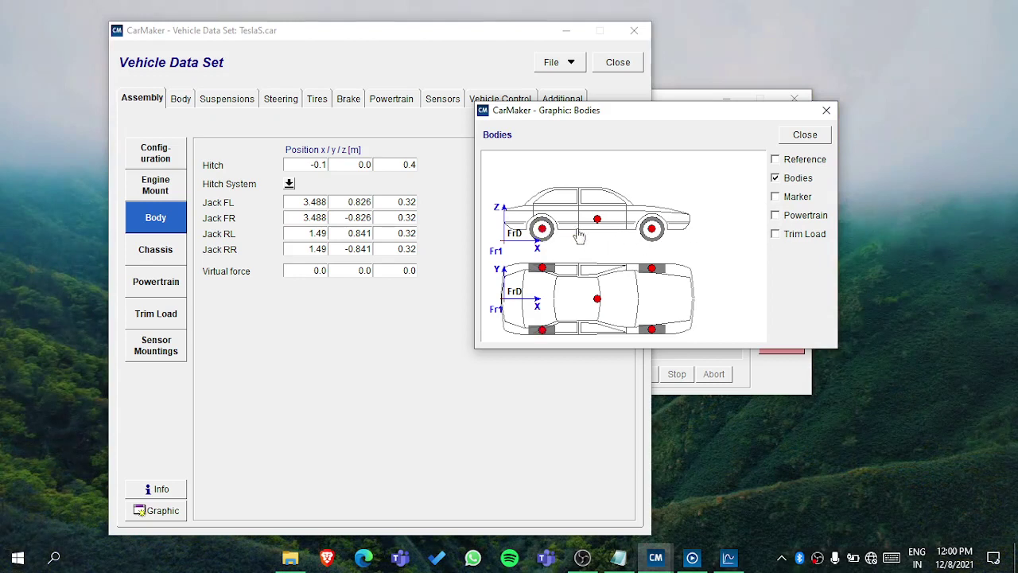
Show the reference origin, marker and powertrain points on both car views, then close the diagram
{"action": "mouse_move", "coordinate": [651, 231]}
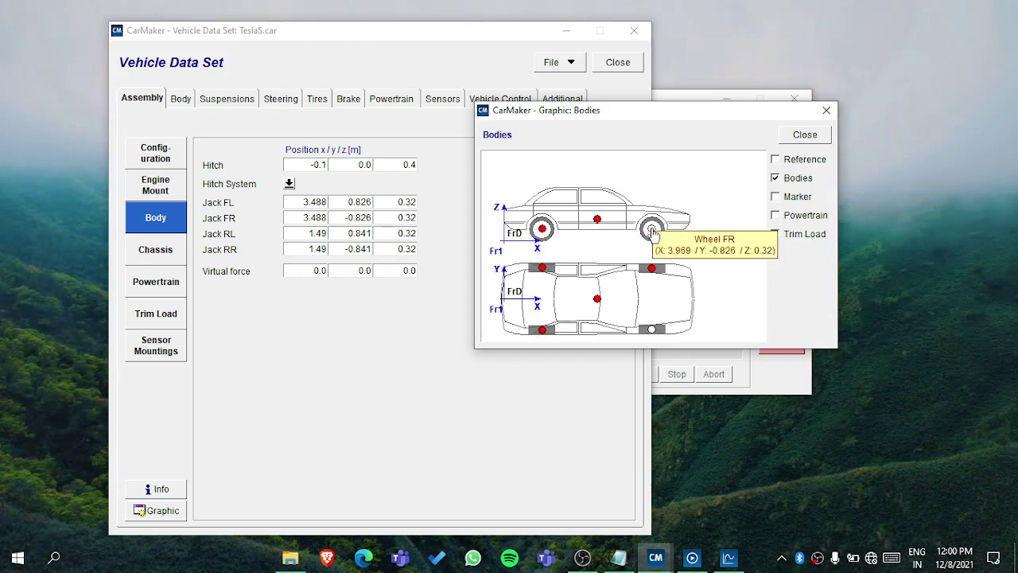
{"action": "mouse_move", "coordinate": [602, 226]}
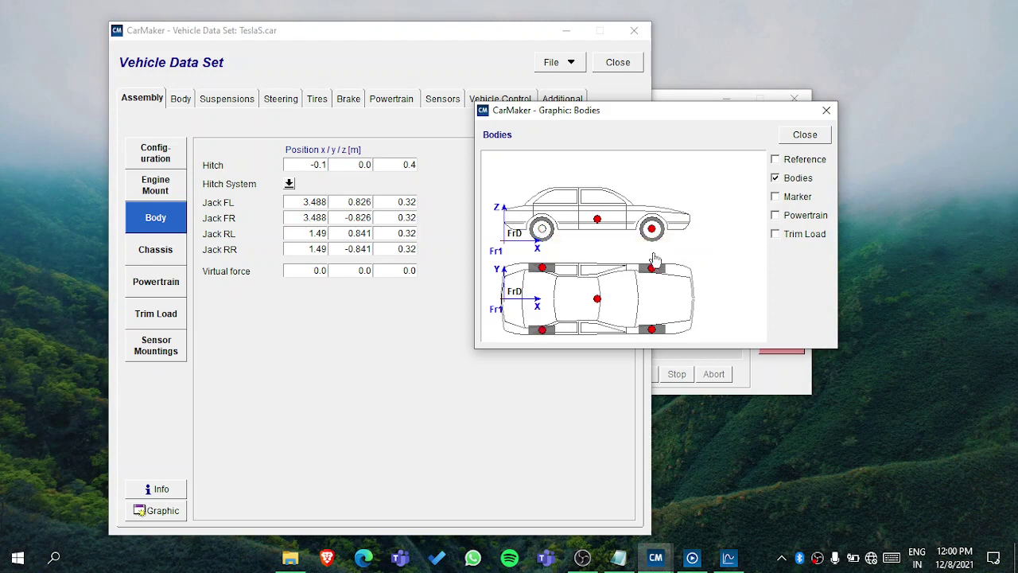
{"action": "left_click", "coordinate": [776, 163]}
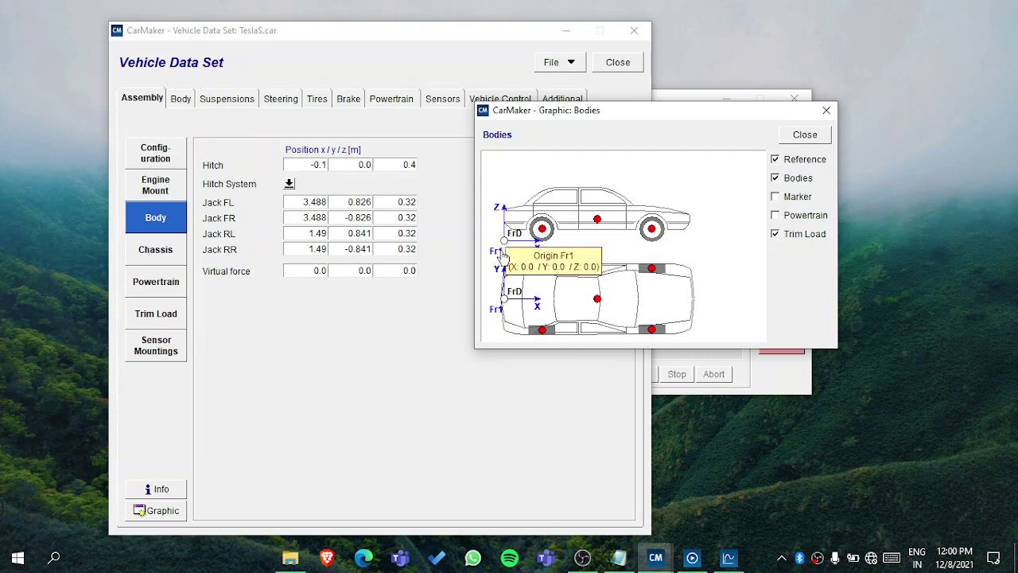
{"action": "left_click", "coordinate": [776, 198]}
{"action": "left_click", "coordinate": [777, 215]}
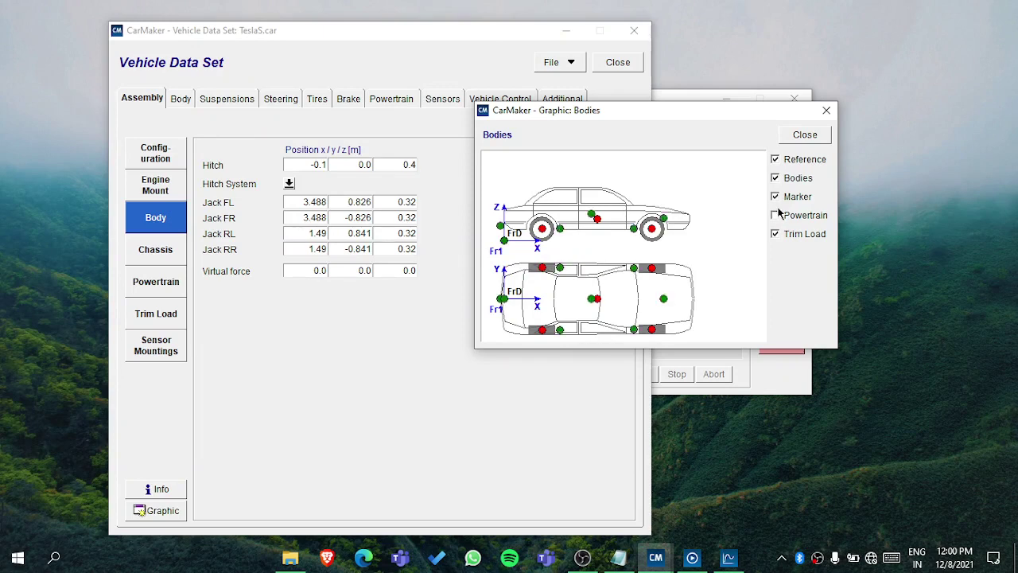
{"action": "left_click", "coordinate": [805, 135]}
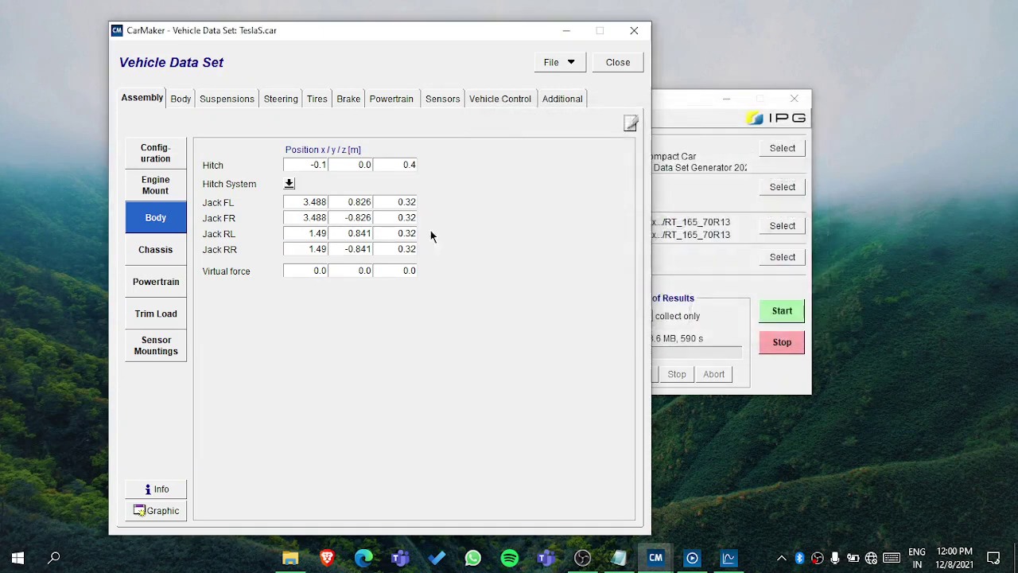
{"action": "left_click", "coordinate": [159, 489]}
{"action": "left_click_drag", "start_coordinate": [450, 243], "coordinate": [532, 188]}
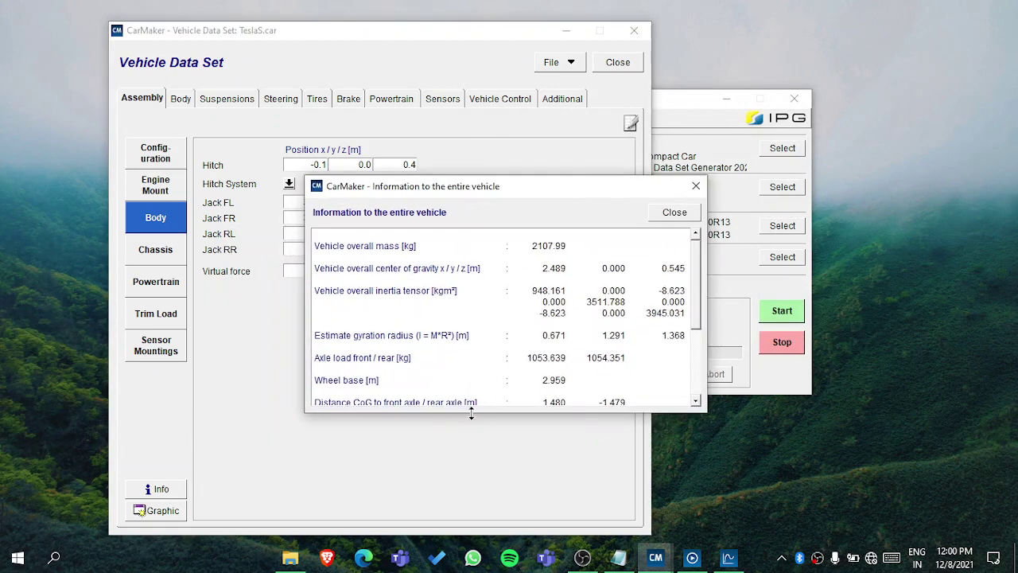
{"action": "left_click_drag", "start_coordinate": [466, 412], "coordinate": [468, 542]}
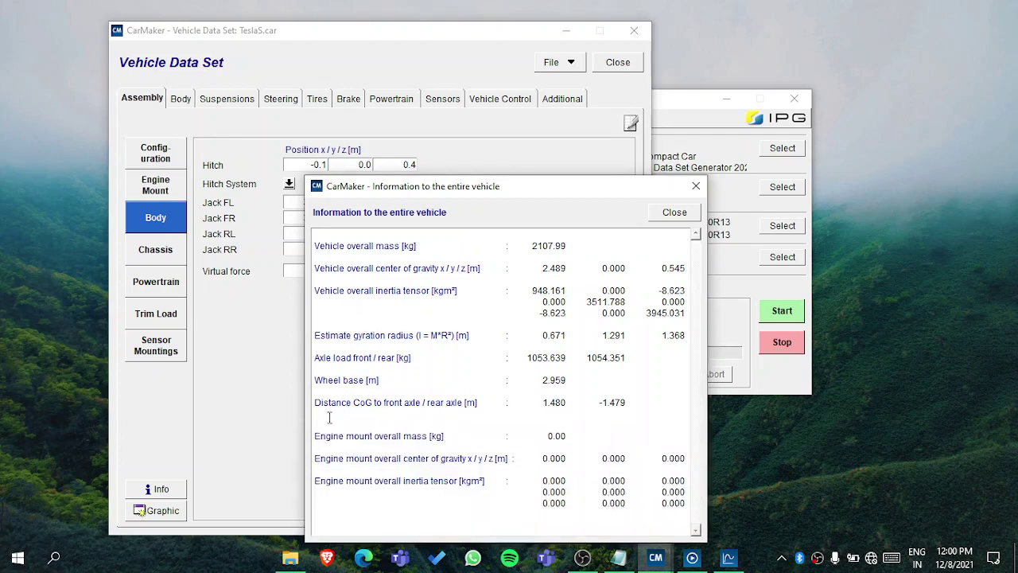
{"action": "left_click", "coordinate": [697, 217]}
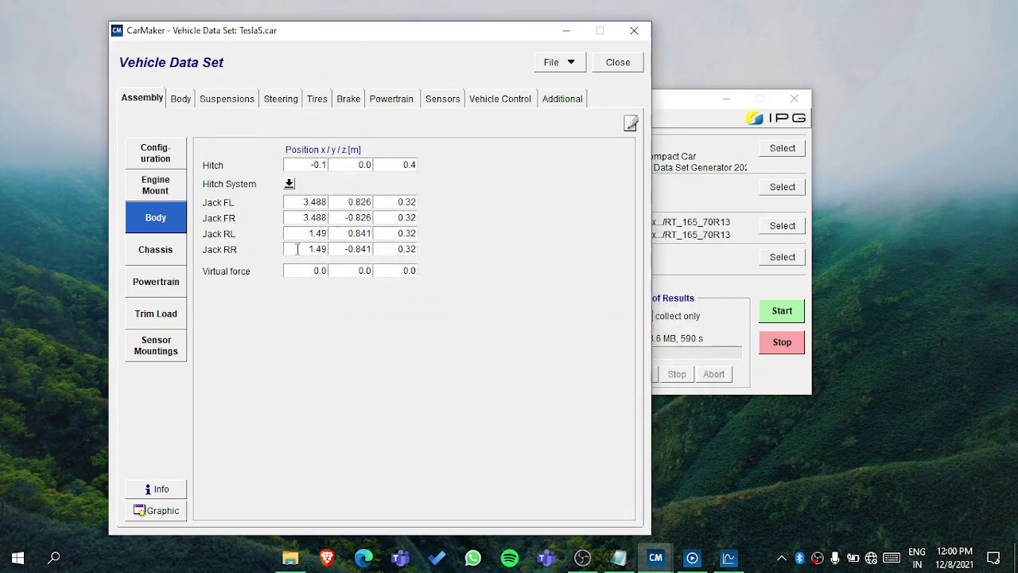
Review Chassis and Powertrain data, toggle Trim Load 0 on and off, and show Sensor Mountings
{"action": "left_click", "coordinate": [170, 257]}
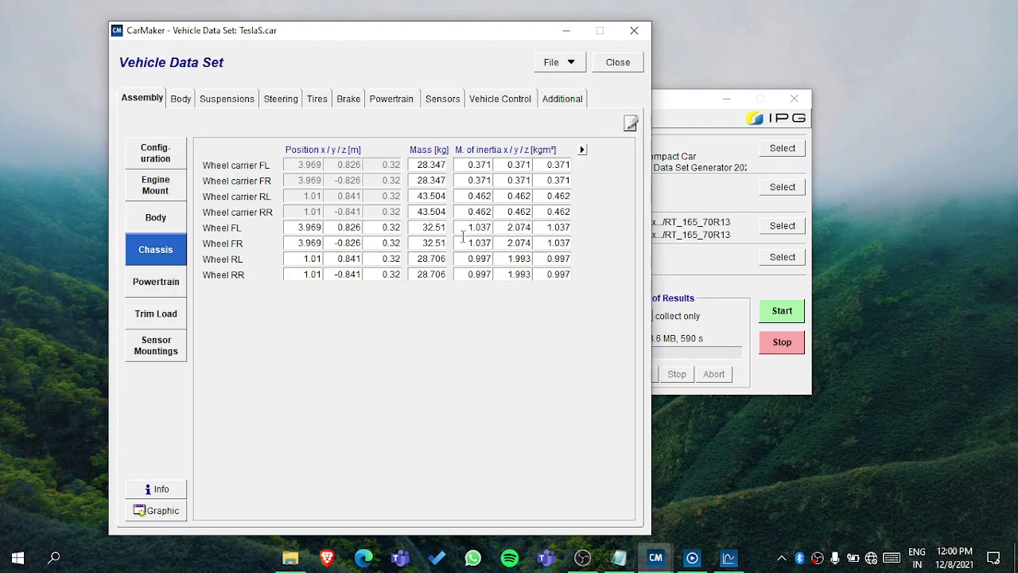
{"action": "left_click", "coordinate": [155, 281]}
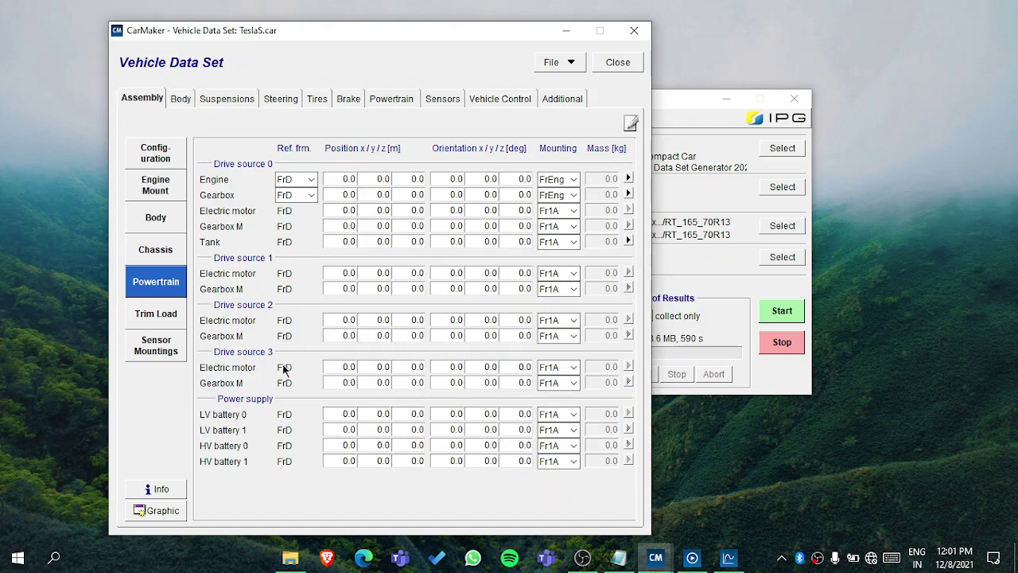
{"action": "left_click", "coordinate": [151, 318]}
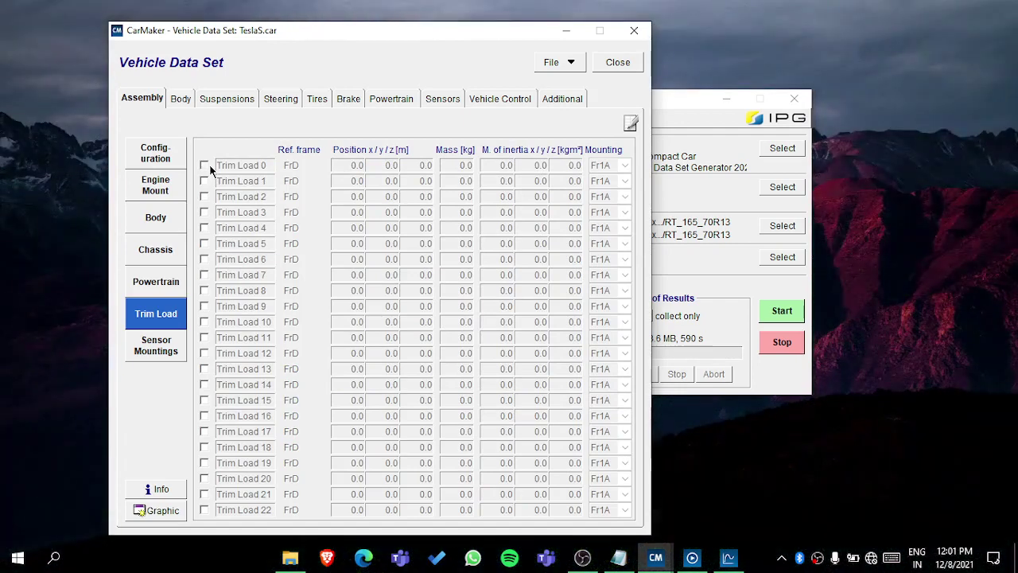
{"action": "left_click", "coordinate": [206, 165]}
{"action": "left_click", "coordinate": [205, 164]}
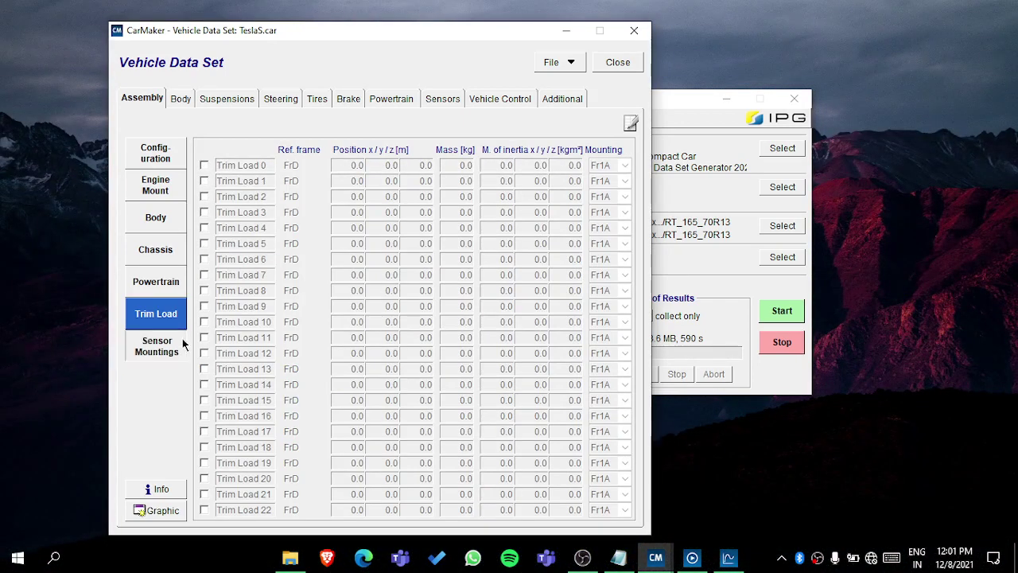
{"action": "left_click", "coordinate": [183, 342]}
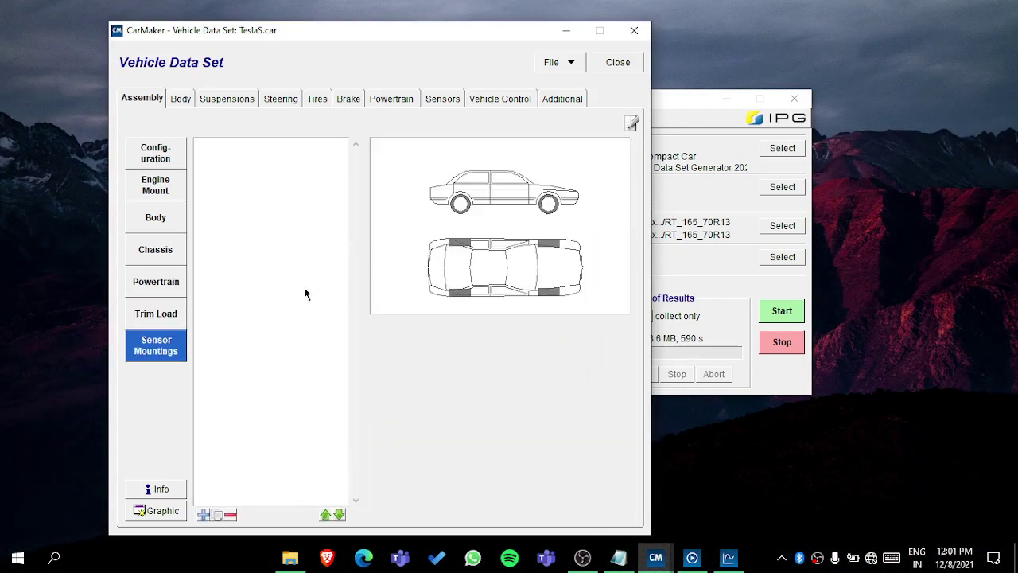
Add a Road sensor RD00 in the vehicle's sensor list
{"action": "left_click", "coordinate": [459, 101]}
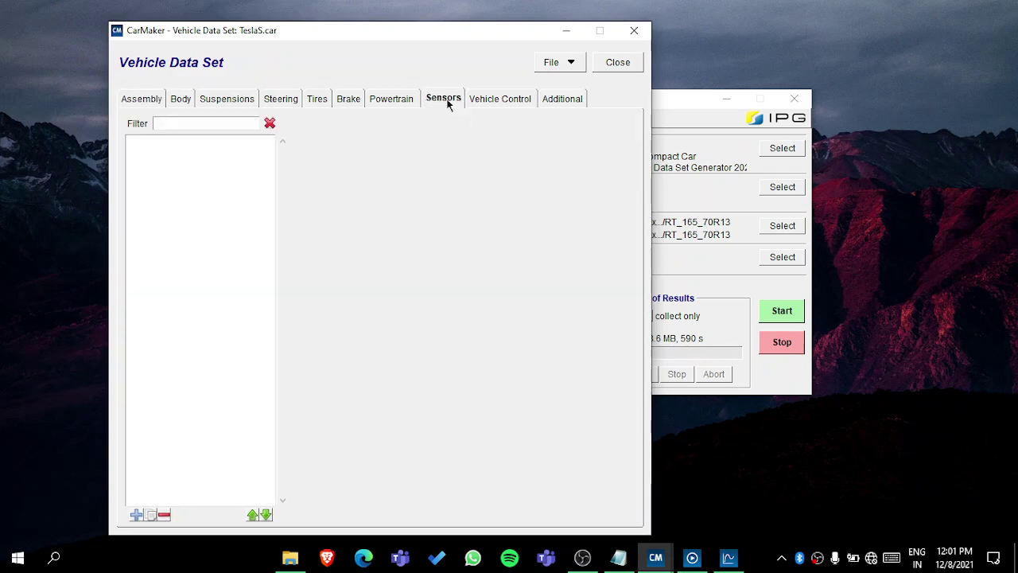
{"action": "left_click", "coordinate": [136, 515]}
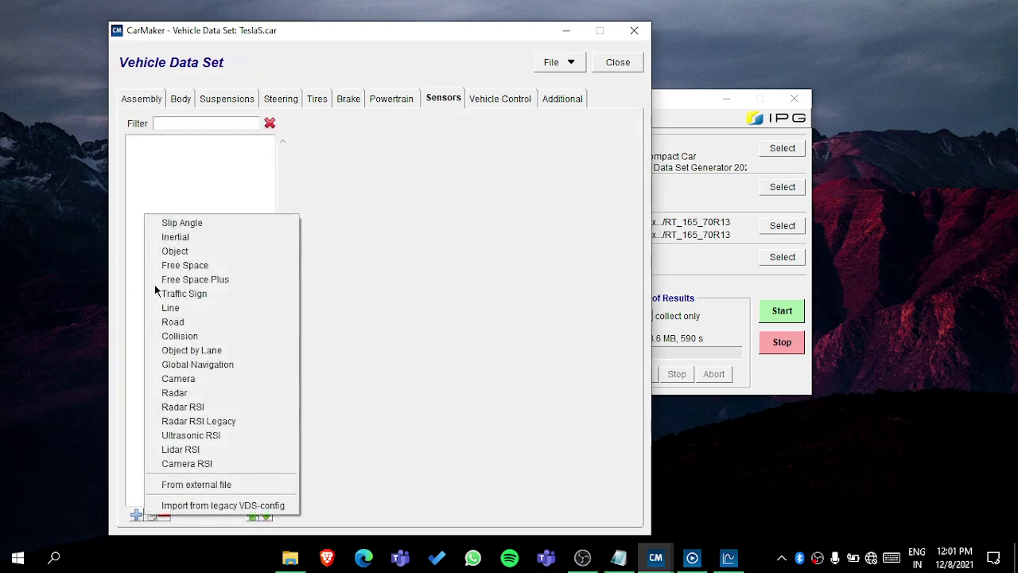
{"action": "left_click", "coordinate": [174, 322]}
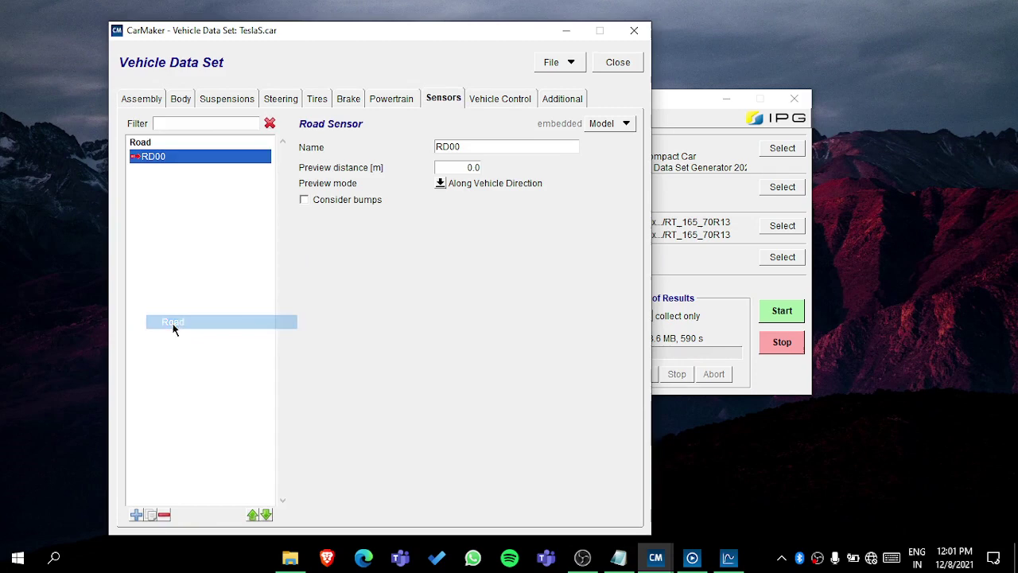
Add sensor mounting VehSensor-0 with Road - RD00 parametrization
{"action": "left_click", "coordinate": [137, 100]}
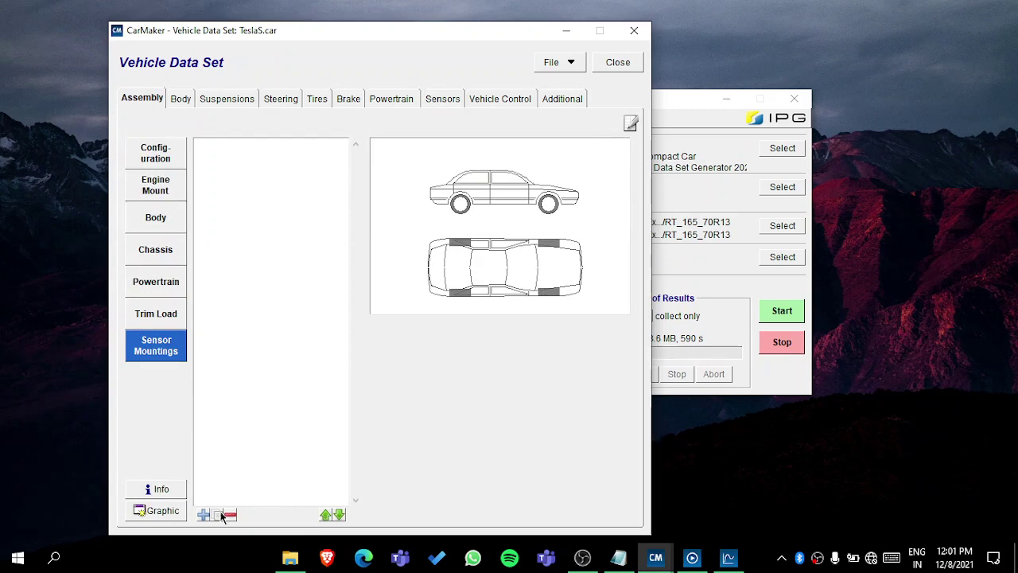
{"action": "left_click", "coordinate": [203, 514]}
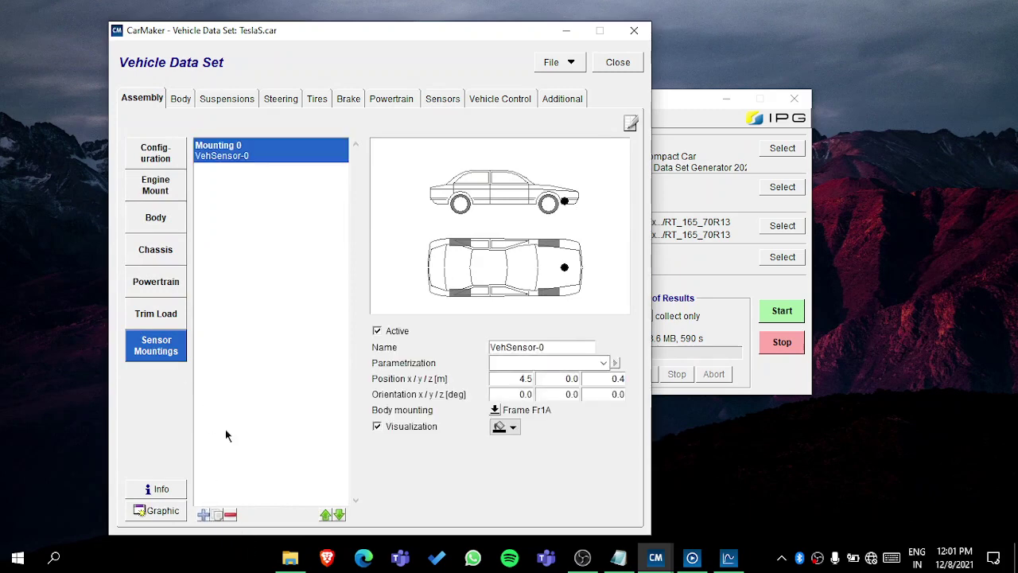
{"action": "left_click", "coordinate": [517, 363]}
{"action": "left_click", "coordinate": [521, 386]}
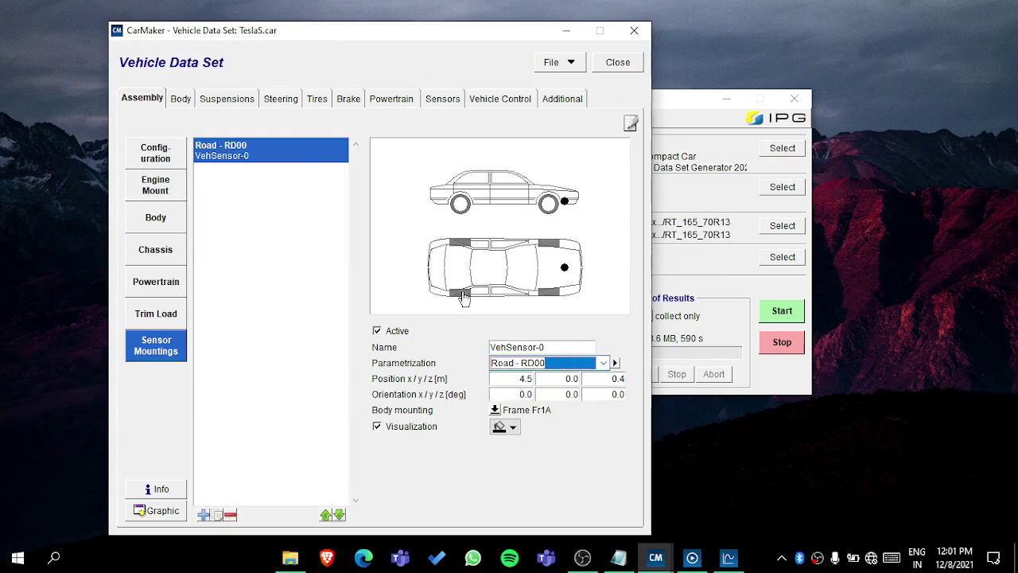
{"action": "left_click", "coordinate": [179, 99]}
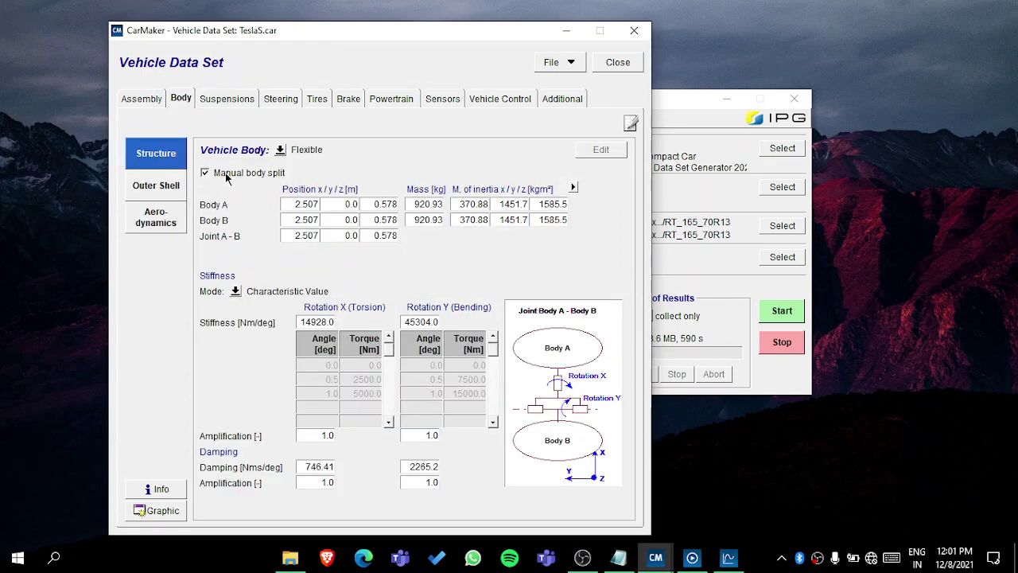
Set the Vehicle Body to Rigid and check the result in the Bodies graphic
{"action": "left_click", "coordinate": [280, 150]}
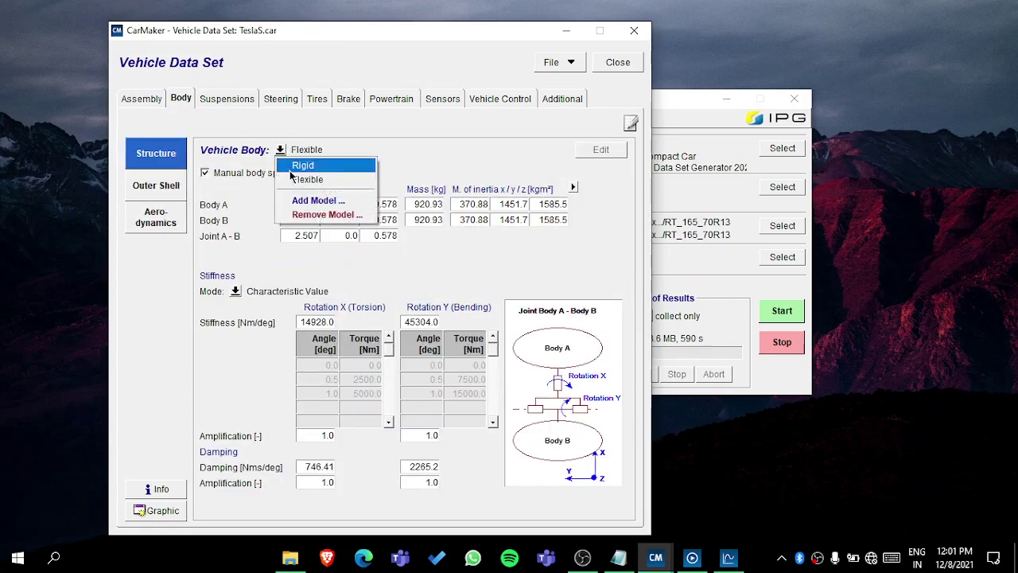
{"action": "left_click", "coordinate": [289, 167]}
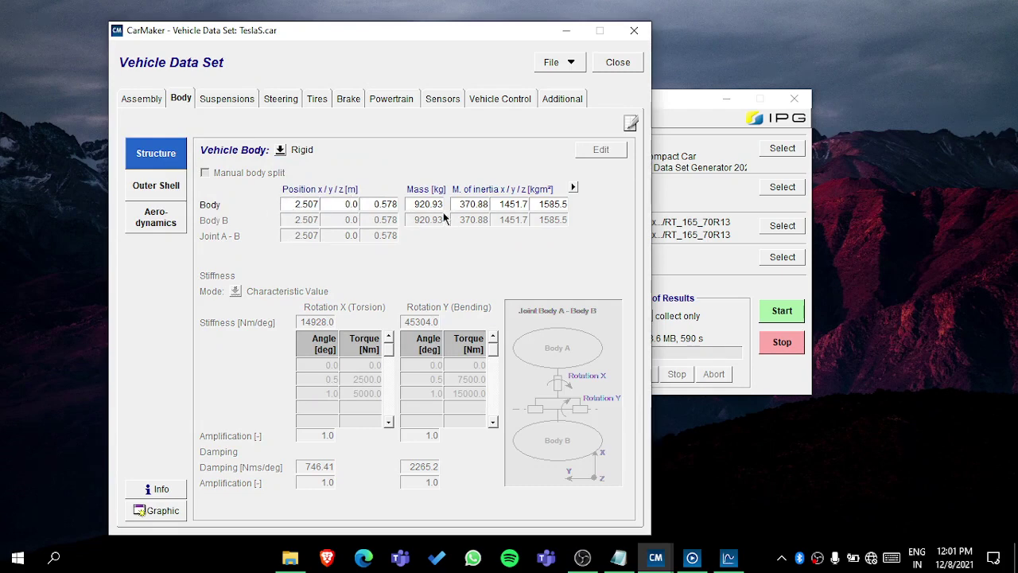
{"action": "left_click", "coordinate": [163, 510]}
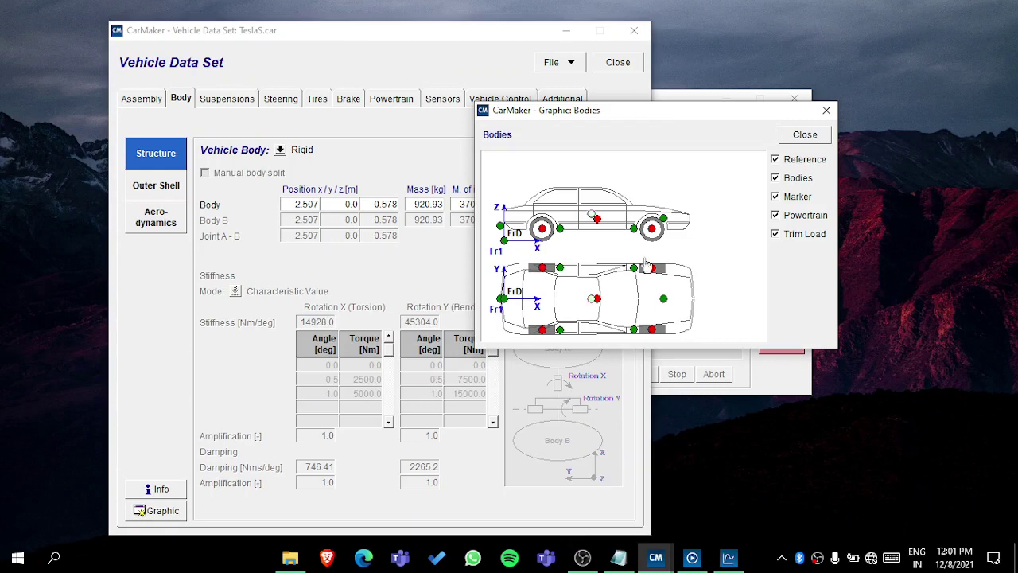
{"action": "left_click", "coordinate": [805, 134]}
{"action": "left_click", "coordinate": [170, 191]}
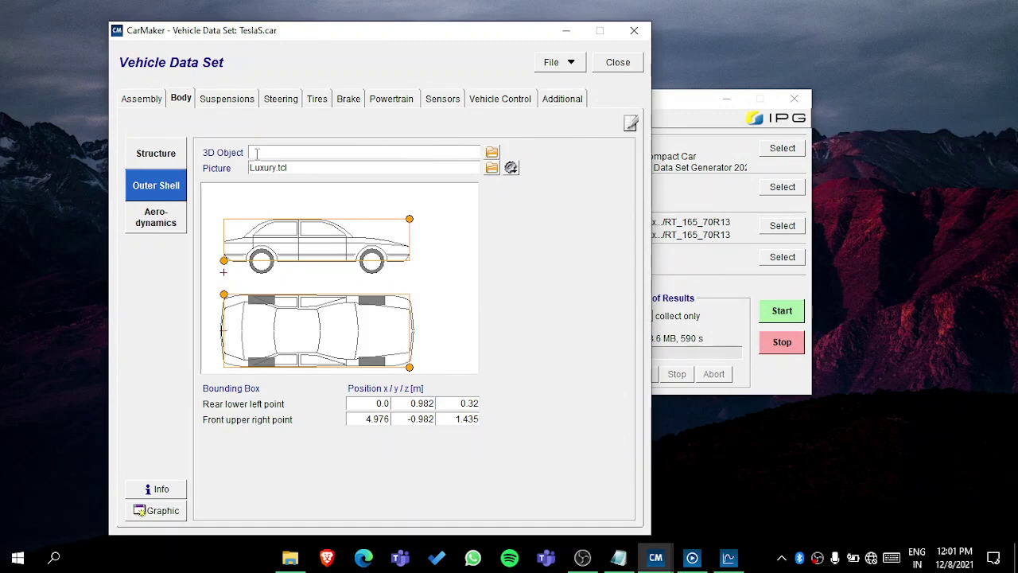
Browse for geometry and picture files but cancel, keeping Luxury.tcl as the body picture
{"action": "left_click", "coordinate": [492, 152]}
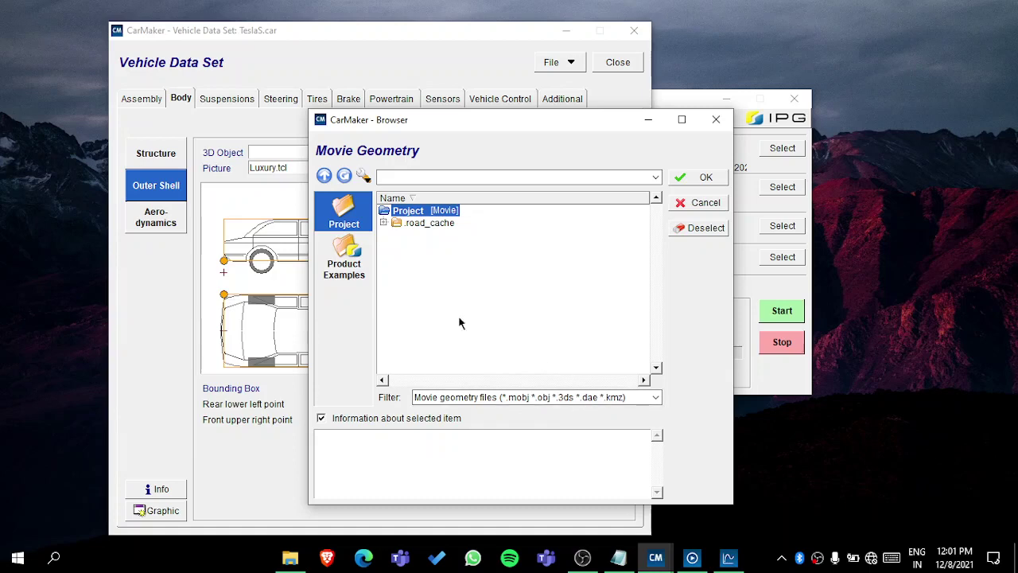
{"action": "left_click", "coordinate": [703, 204]}
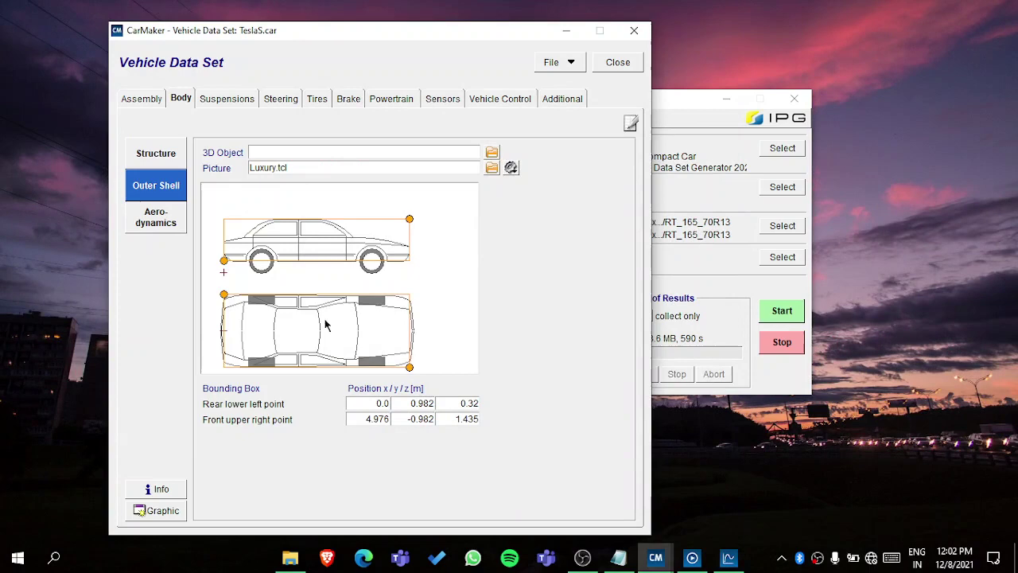
{"action": "left_click", "coordinate": [492, 168]}
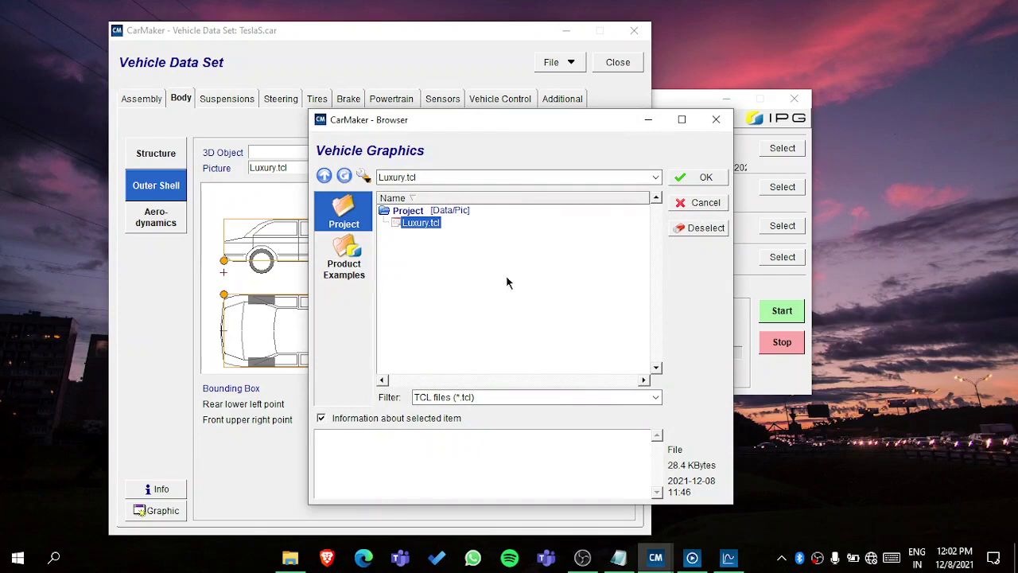
{"action": "left_click", "coordinate": [506, 396]}
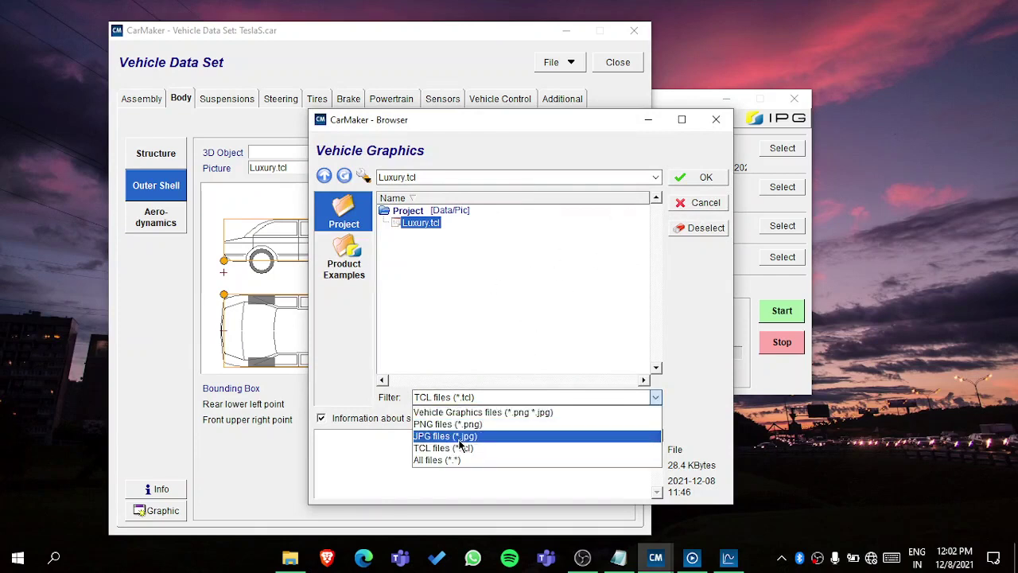
{"action": "left_click", "coordinate": [684, 206]}
{"action": "left_click", "coordinate": [680, 205]}
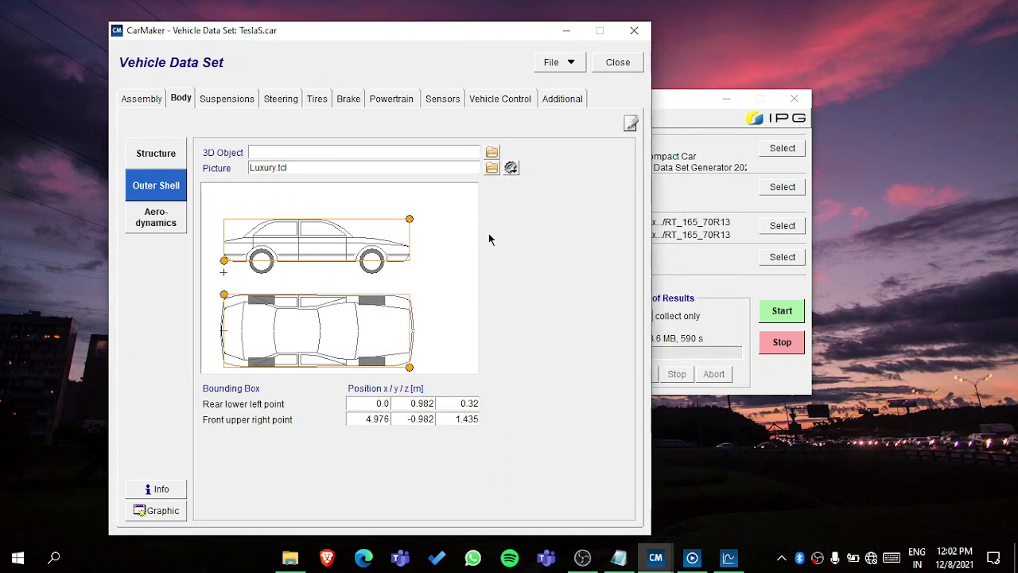
Try generating the picture from geometry, dismiss the missing-file message, and show Aerodynamics
{"action": "left_click", "coordinate": [511, 168]}
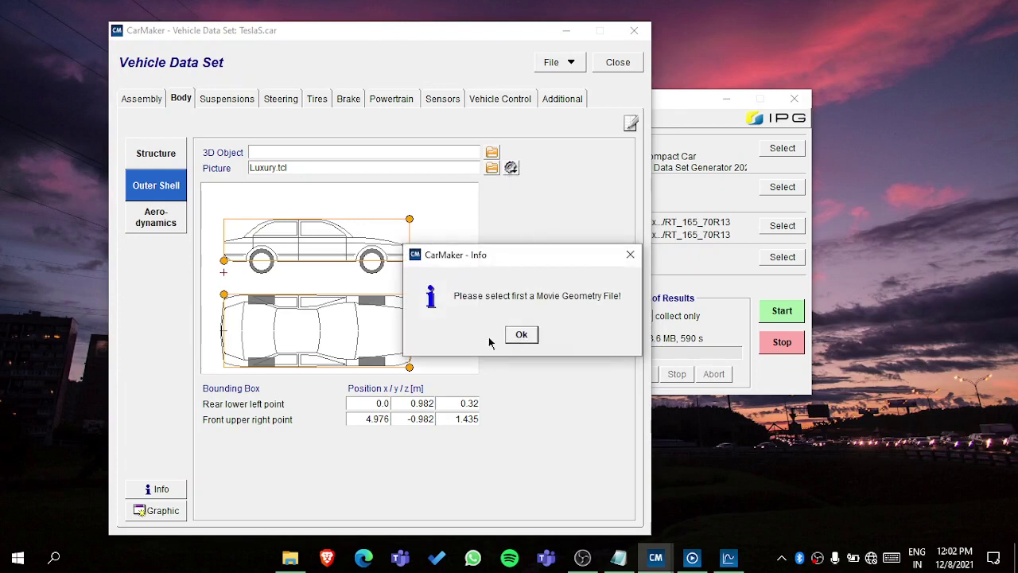
{"action": "left_click", "coordinate": [521, 335]}
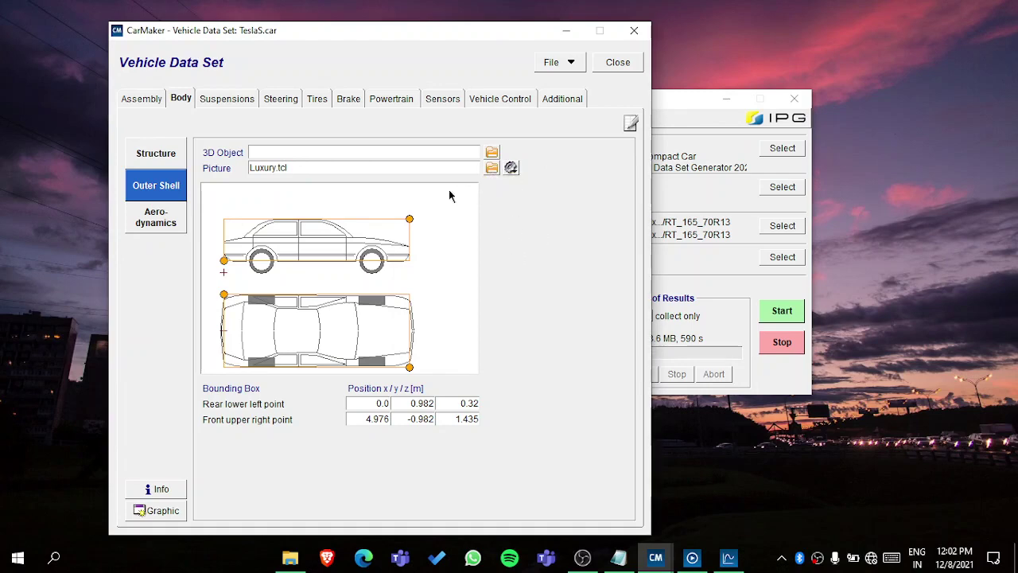
{"action": "left_click", "coordinate": [159, 222]}
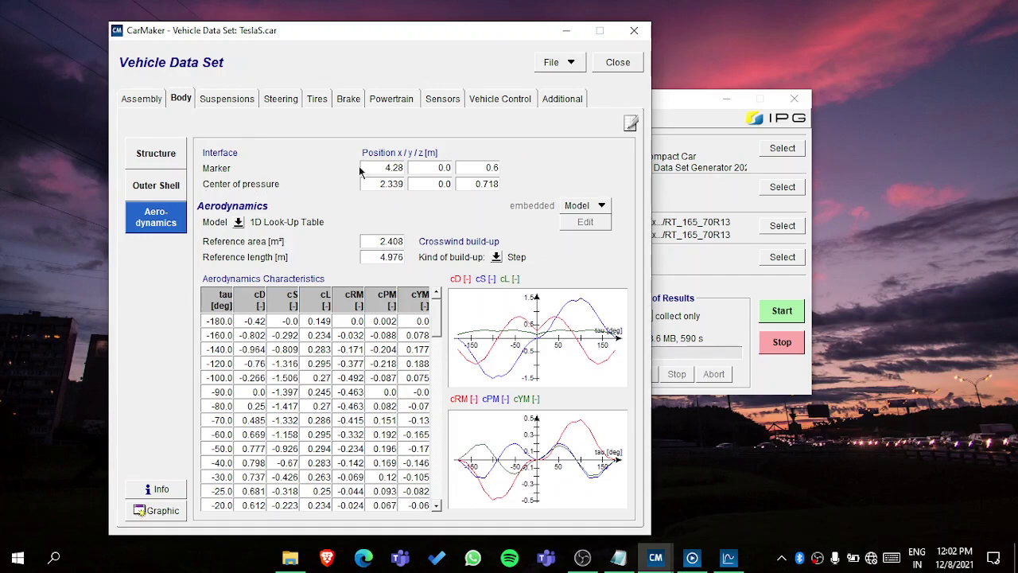
Preview the Bodies layout graphic, close it, and switch to the Suspensions section
{"action": "left_click", "coordinate": [176, 510]}
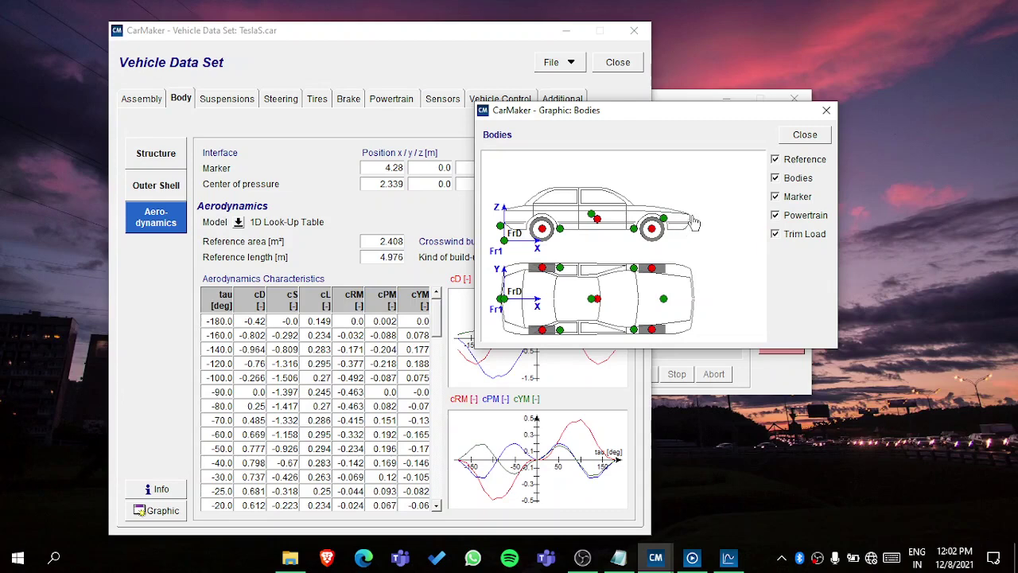
{"action": "left_click", "coordinate": [798, 140]}
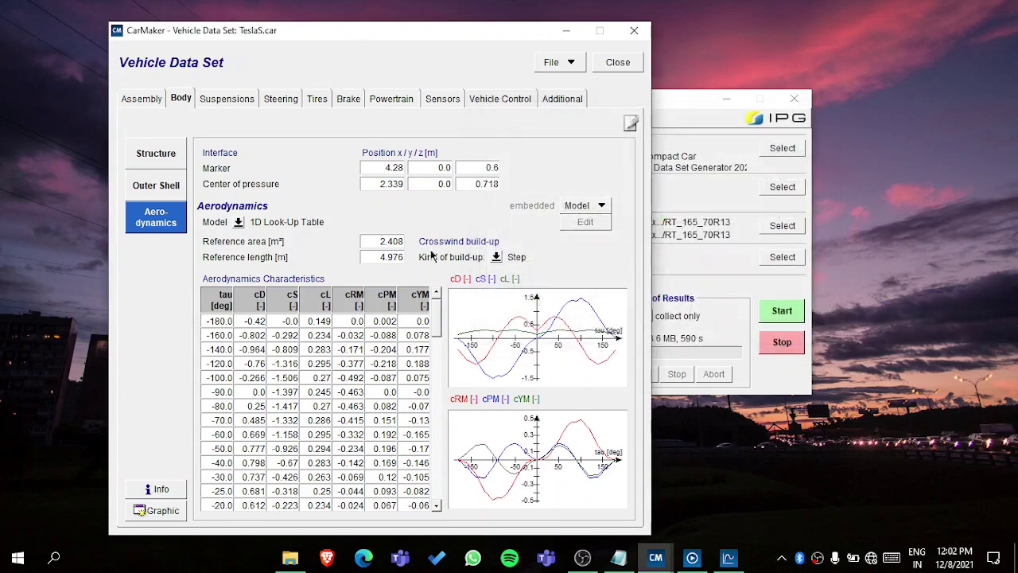
{"action": "left_click", "coordinate": [228, 99]}
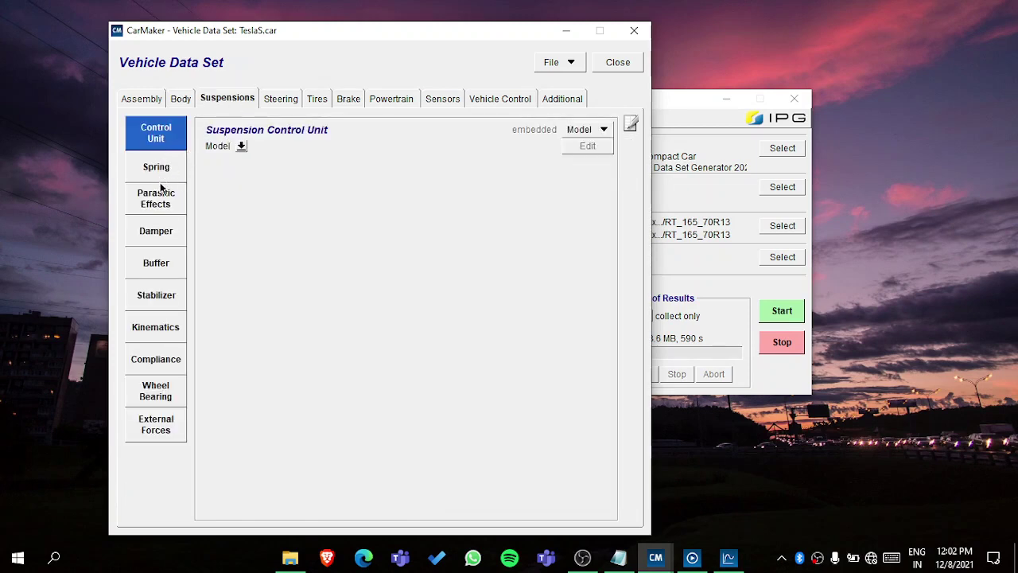
Show the Spring page, compare rear and front values, and keep the Hookean Spring model
{"action": "left_click", "coordinate": [161, 170]}
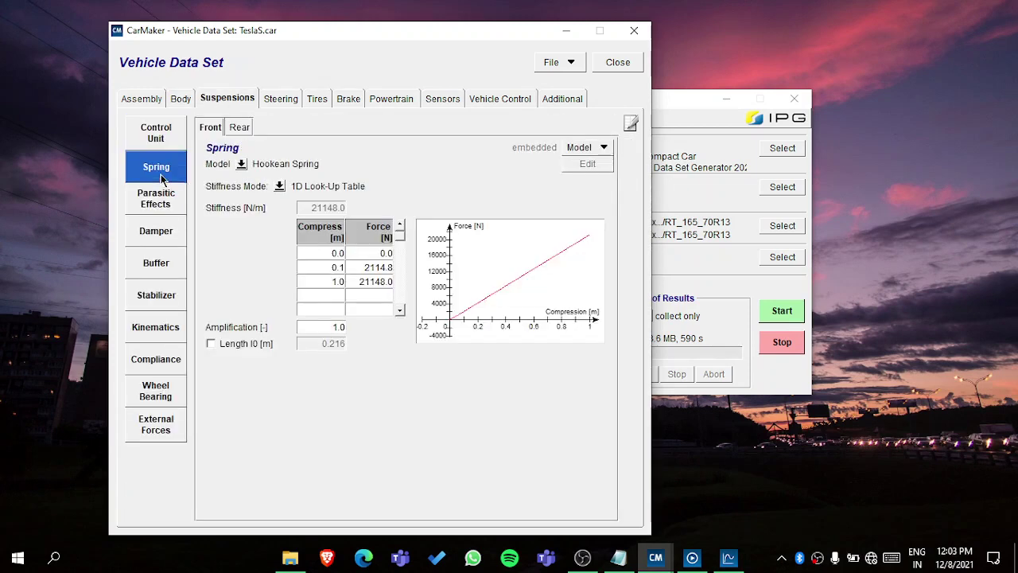
{"action": "left_click", "coordinate": [240, 130]}
{"action": "left_click", "coordinate": [210, 130]}
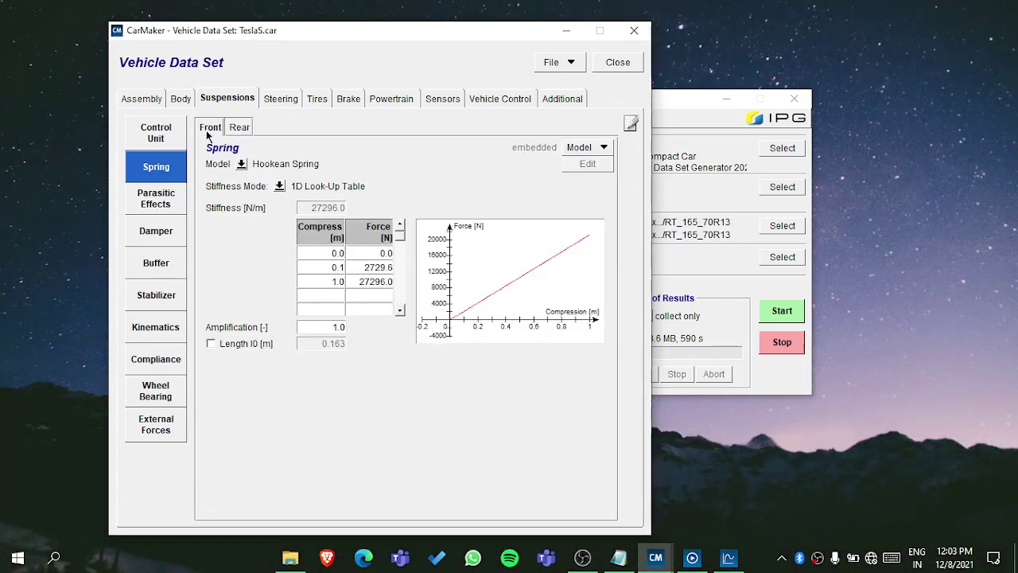
{"action": "left_click", "coordinate": [242, 163]}
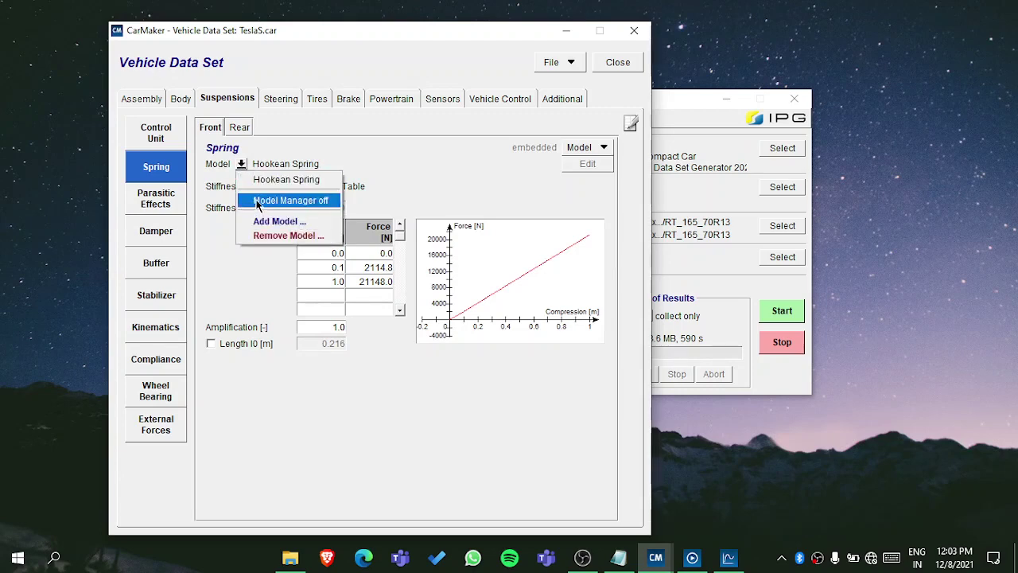
{"action": "left_click", "coordinate": [275, 179]}
Set front stiffness mode to Characteristic Value at 21148.0 N/m, then compare with the rear
{"action": "left_click", "coordinate": [280, 187]}
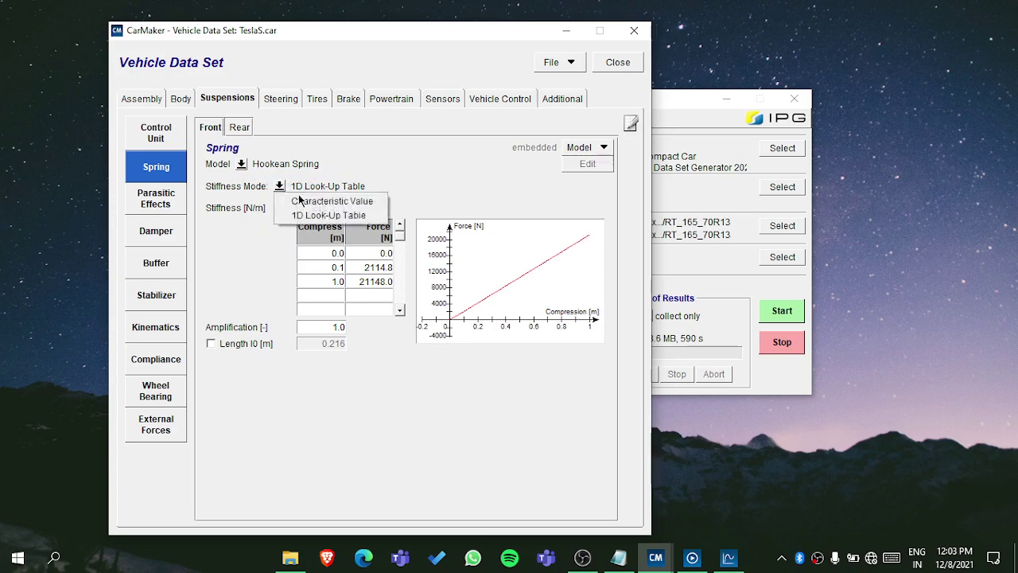
{"action": "left_click", "coordinate": [283, 219]}
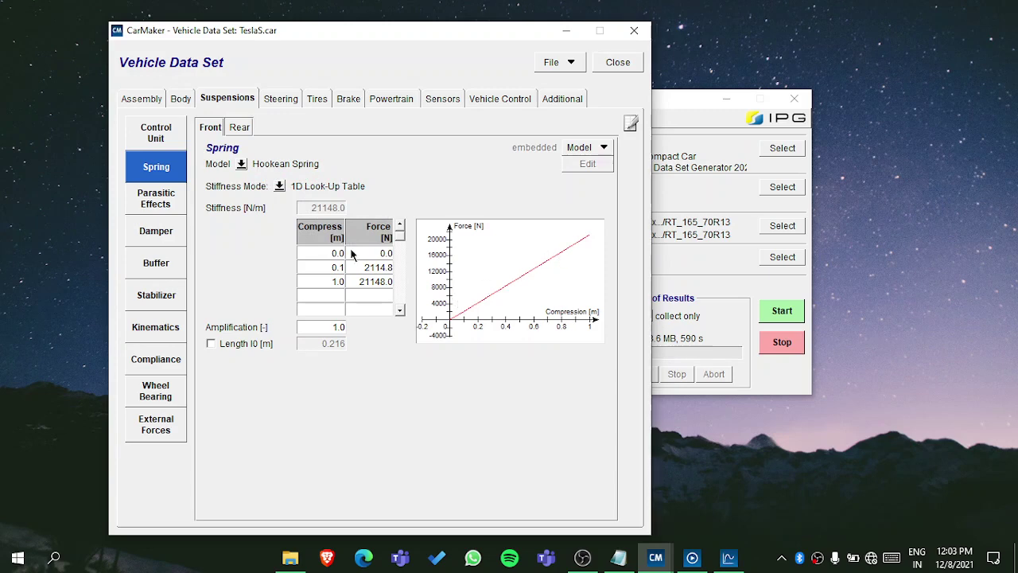
{"action": "left_click", "coordinate": [279, 186]}
{"action": "left_click", "coordinate": [288, 202]}
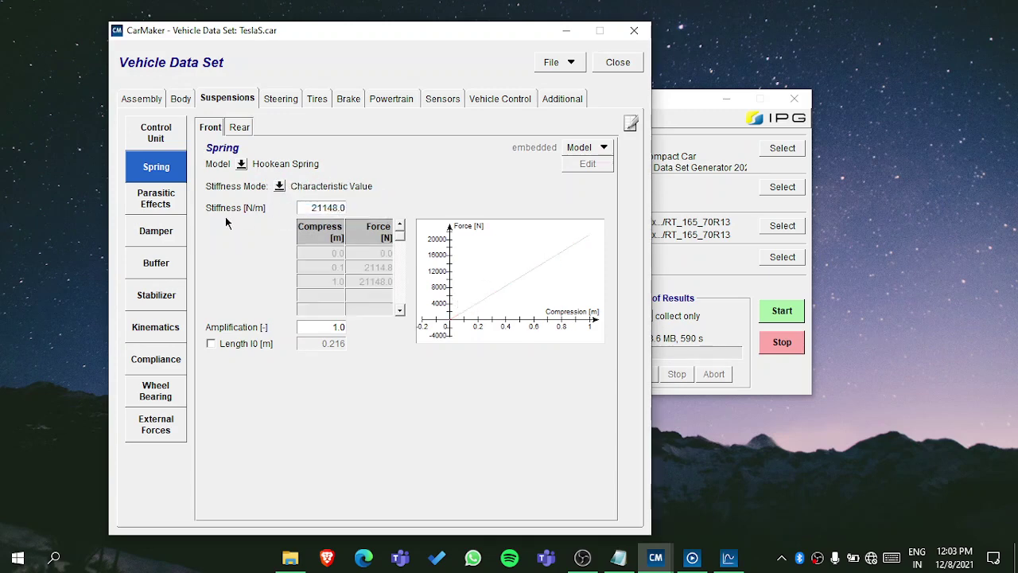
{"action": "double_click", "coordinate": [307, 208]}
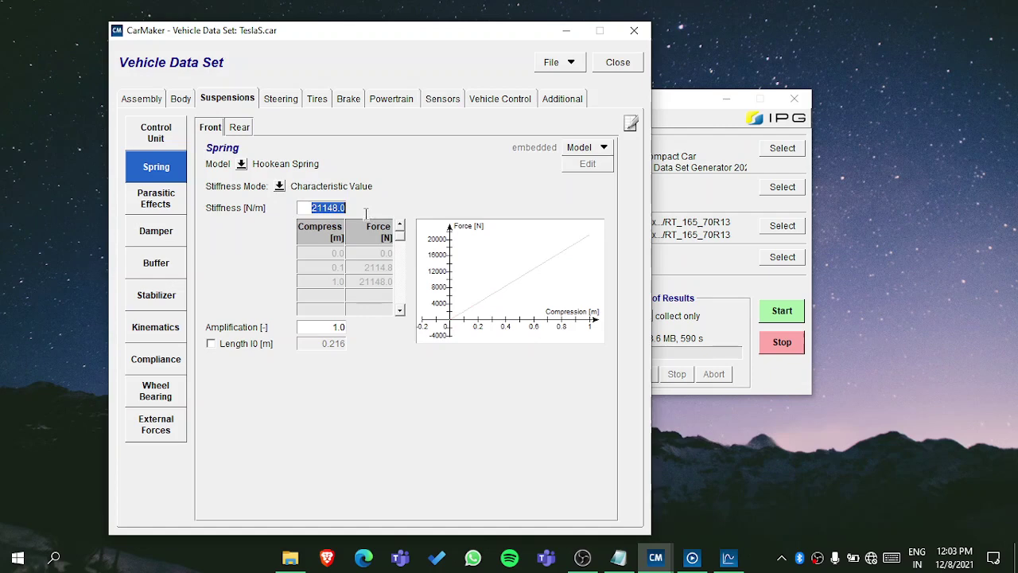
{"action": "left_click", "coordinate": [242, 128]}
{"action": "left_click", "coordinate": [209, 129]}
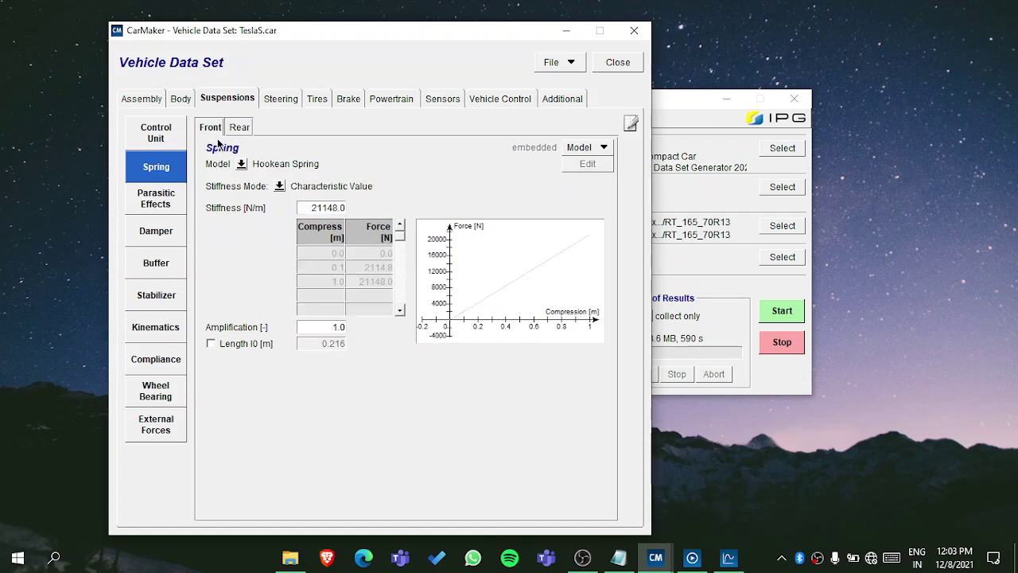
Set the front parasitic stiffness model to Hookean Spring after glancing at the rear side
{"action": "left_click", "coordinate": [167, 205]}
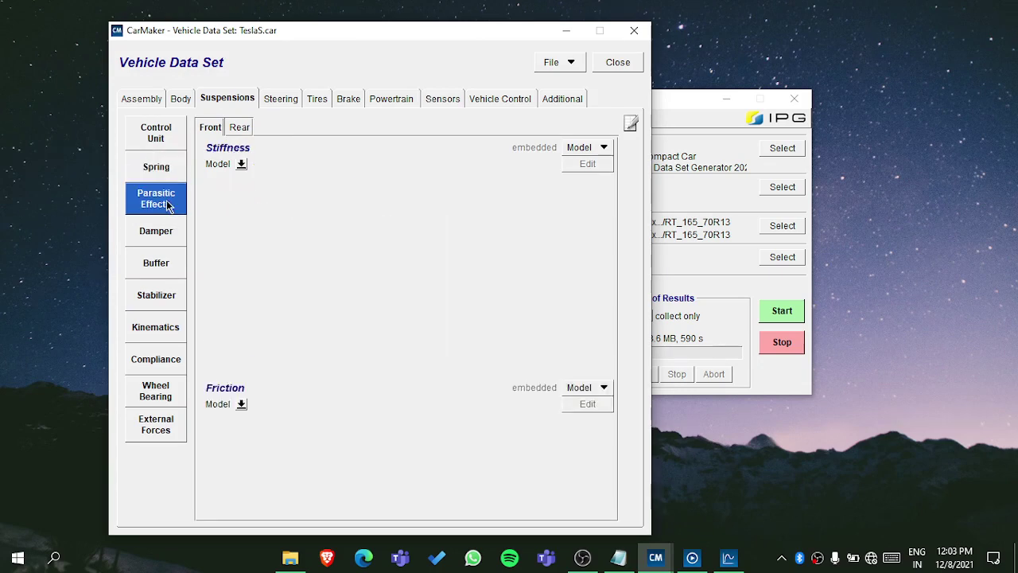
{"action": "left_click", "coordinate": [234, 130]}
{"action": "left_click", "coordinate": [222, 130]}
{"action": "left_click", "coordinate": [241, 164]}
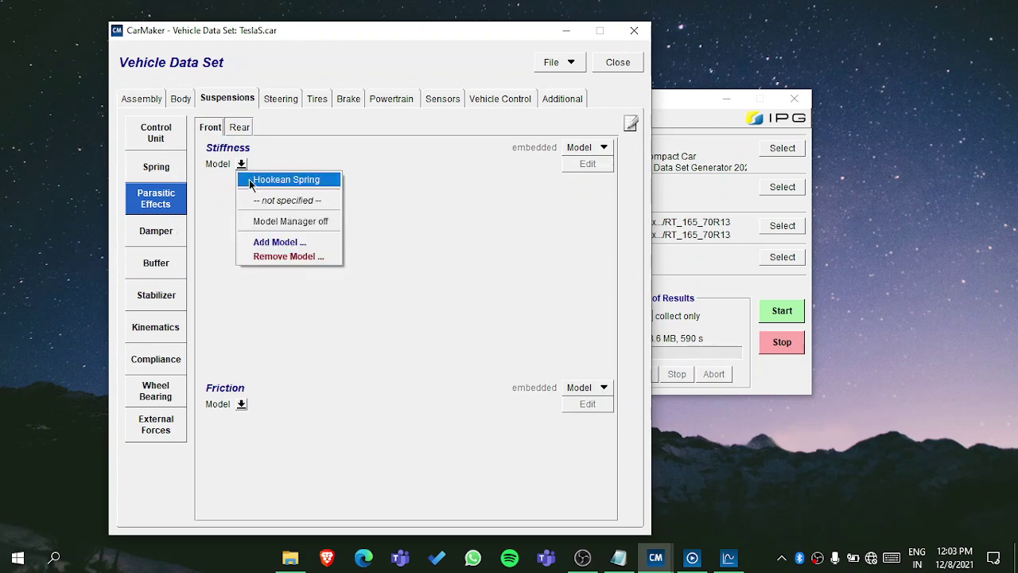
{"action": "left_click", "coordinate": [253, 181]}
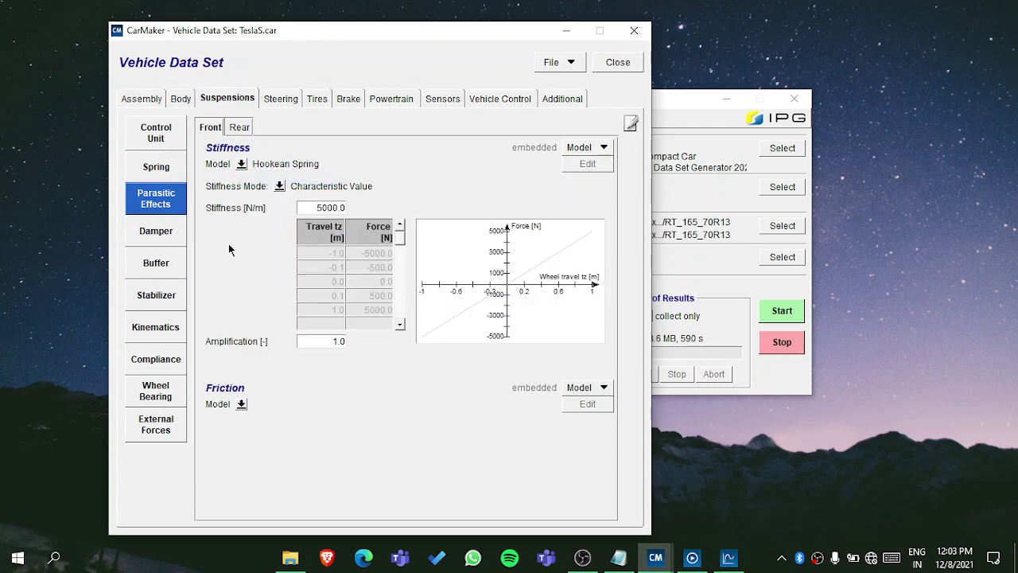
Keep the Newtonian Damper and switch front damping to Characteristic Value (2500/5000 Ns/m), comparing rear
{"action": "left_click", "coordinate": [158, 233]}
{"action": "left_click", "coordinate": [241, 164]}
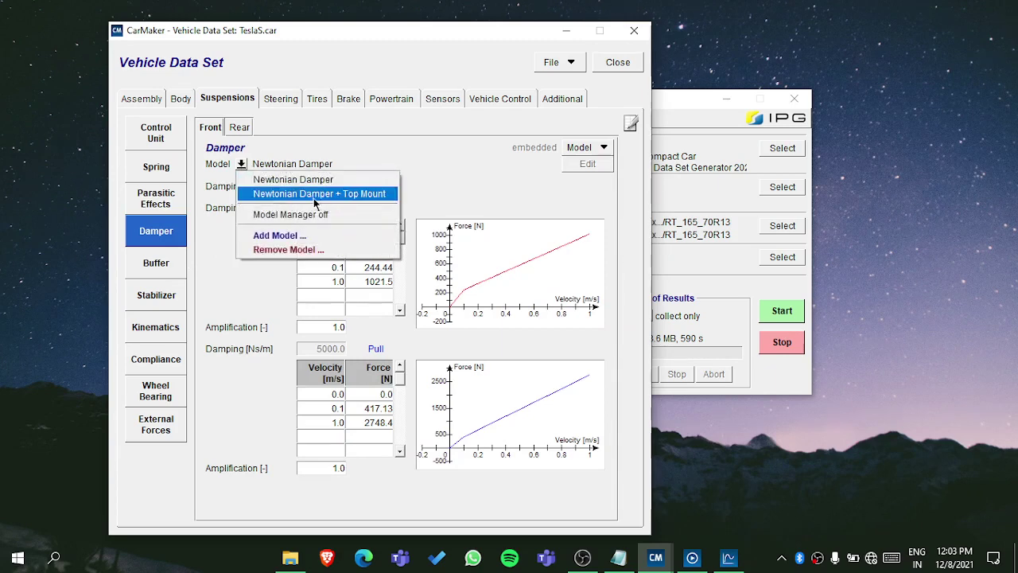
{"action": "left_click", "coordinate": [288, 180]}
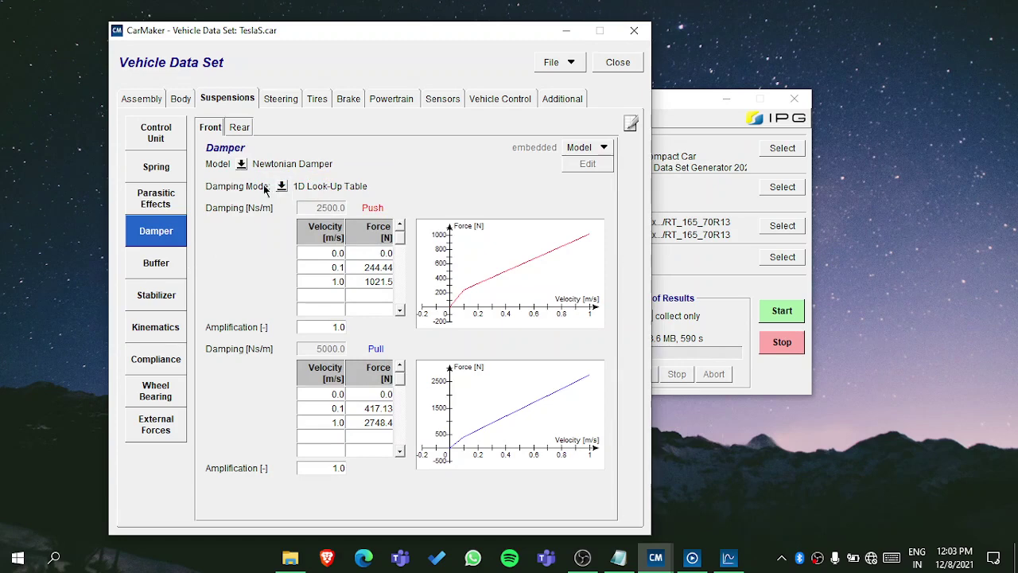
{"action": "left_click", "coordinate": [283, 186]}
{"action": "left_click", "coordinate": [308, 201]}
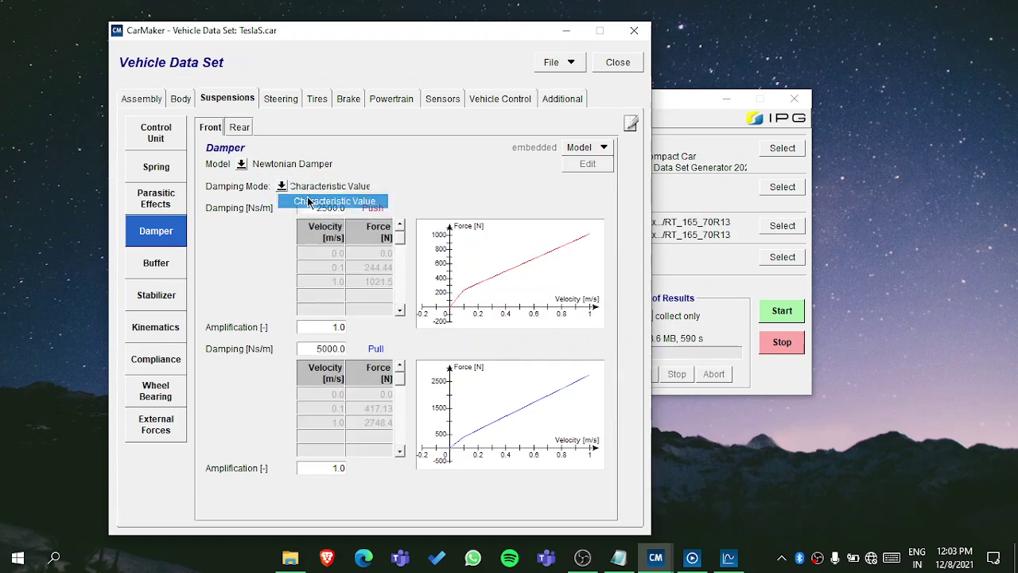
{"action": "left_click", "coordinate": [239, 127]}
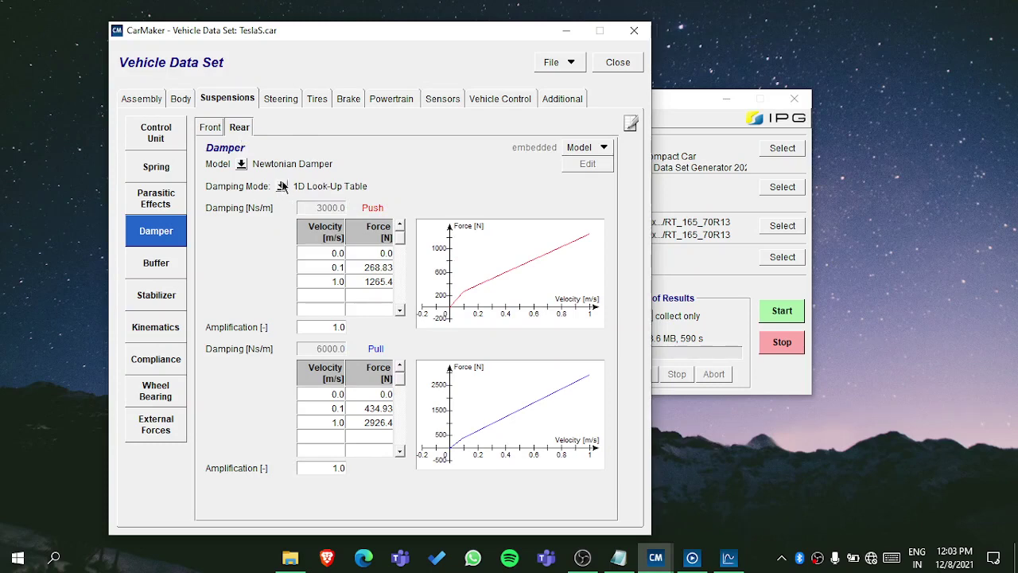
{"action": "left_click", "coordinate": [216, 131]}
{"action": "left_click", "coordinate": [240, 130]}
{"action": "left_click", "coordinate": [178, 269]}
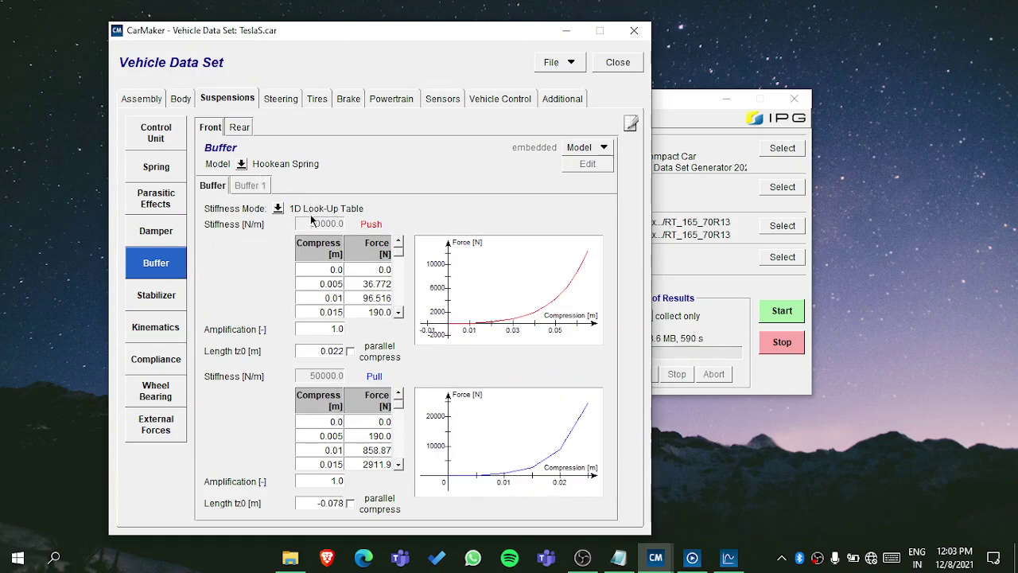
Set the front buffer stiffness mode to Characteristic Value, comparing with the rear buffer
{"action": "left_click", "coordinate": [277, 208]}
{"action": "left_click", "coordinate": [294, 221]}
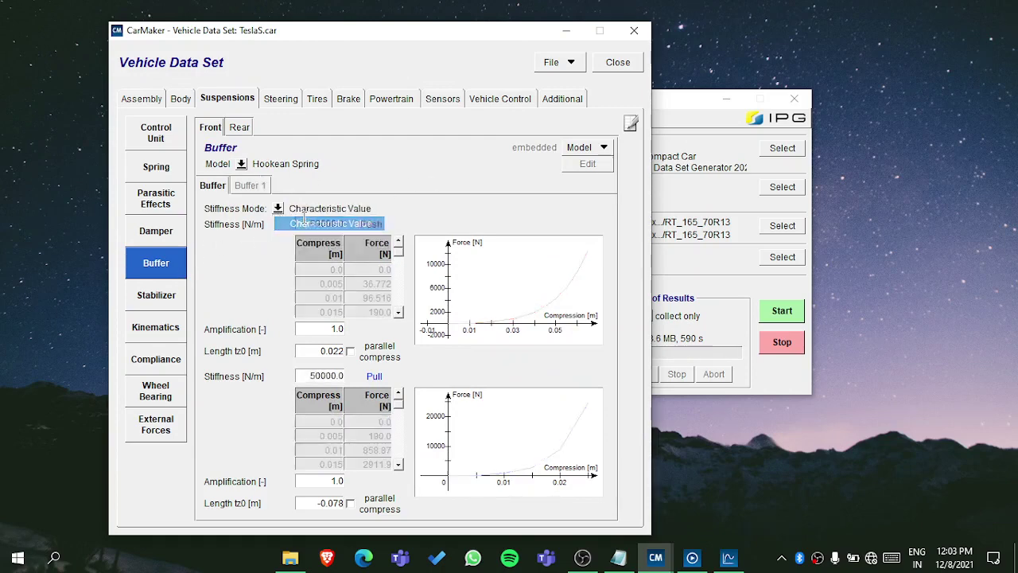
{"action": "left_click", "coordinate": [241, 128]}
{"action": "left_click", "coordinate": [211, 128]}
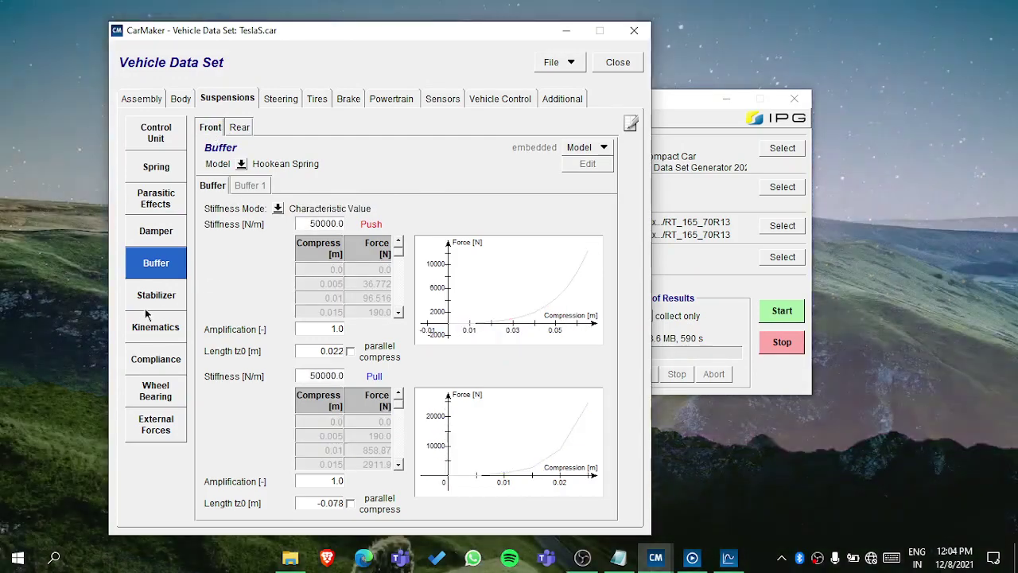
Look over the stabilizer settings and set the rear suspension kinematics model to Linear 1 DOF
{"action": "left_click", "coordinate": [157, 306]}
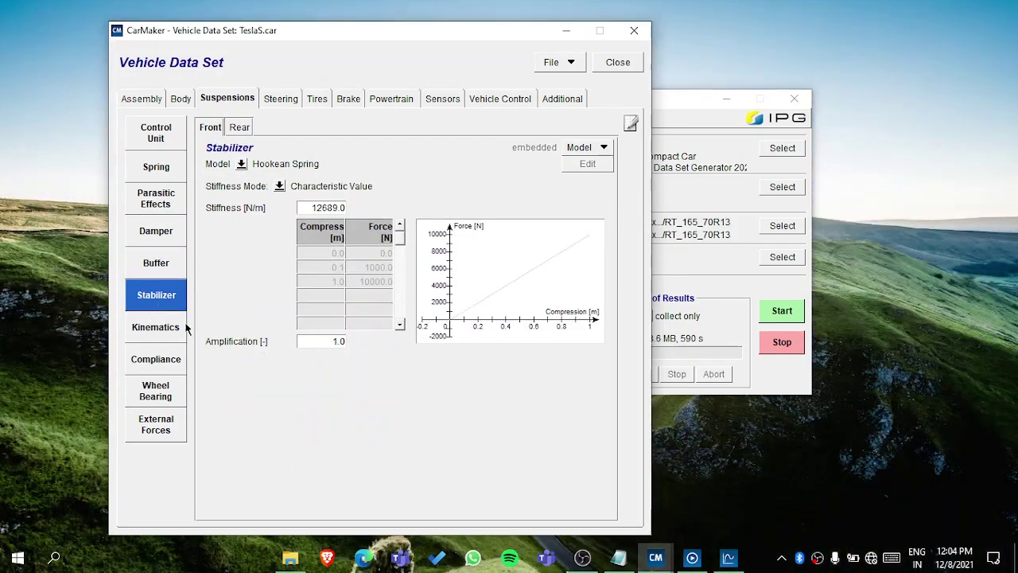
{"action": "left_click", "coordinate": [162, 341]}
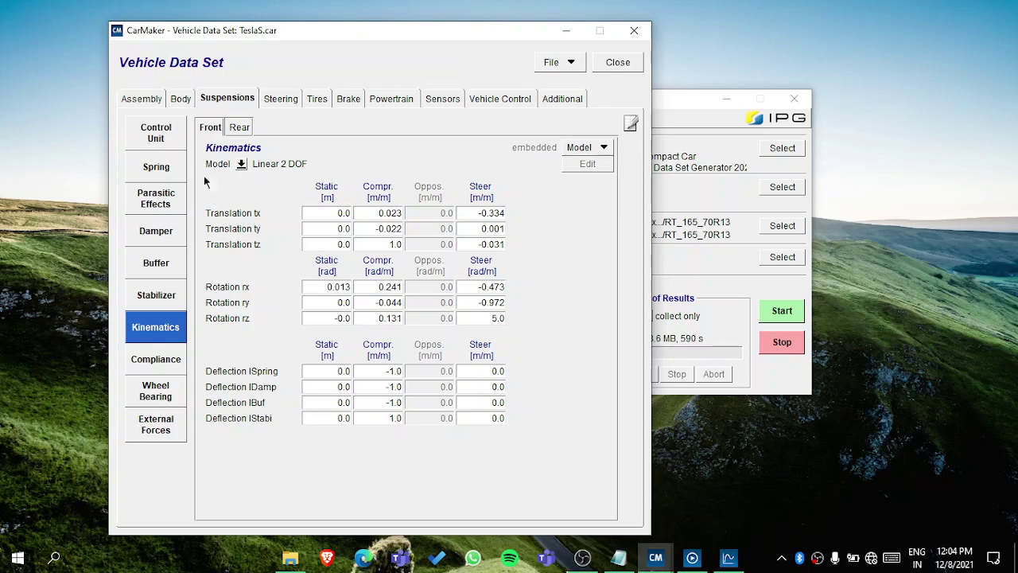
{"action": "left_click", "coordinate": [237, 129]}
{"action": "left_click", "coordinate": [241, 164]}
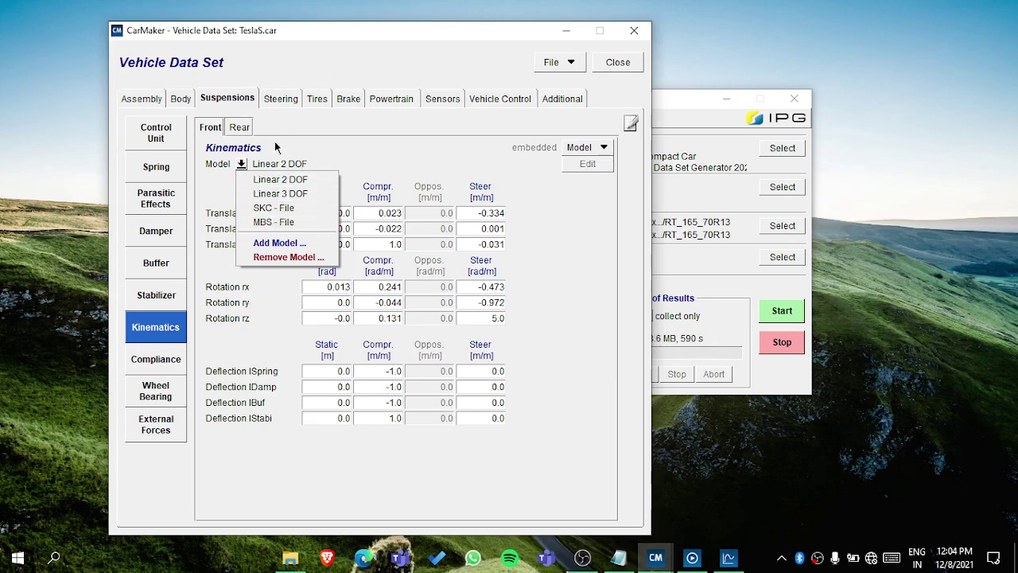
{"action": "left_click", "coordinate": [240, 128]}
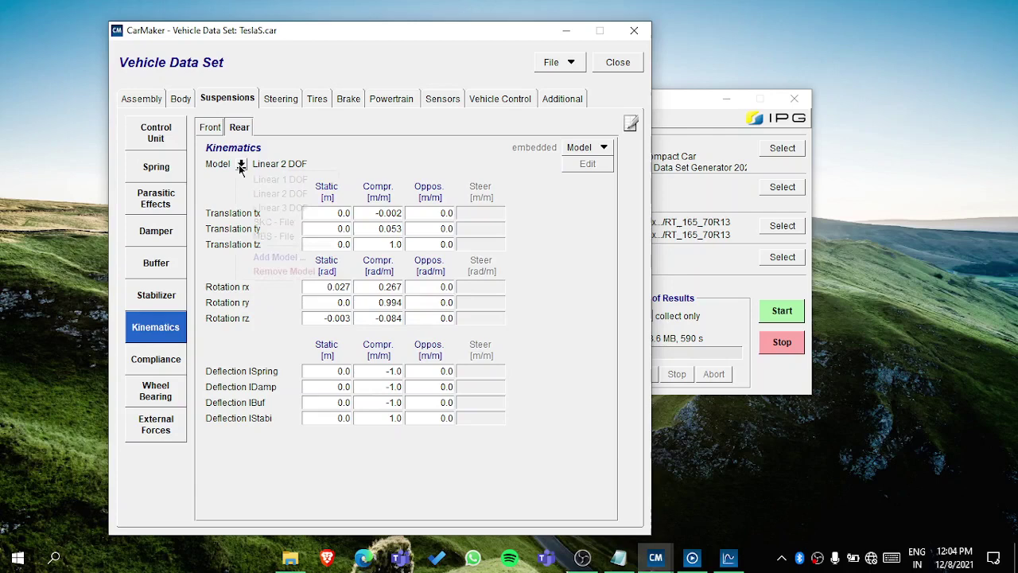
{"action": "left_click", "coordinate": [269, 180]}
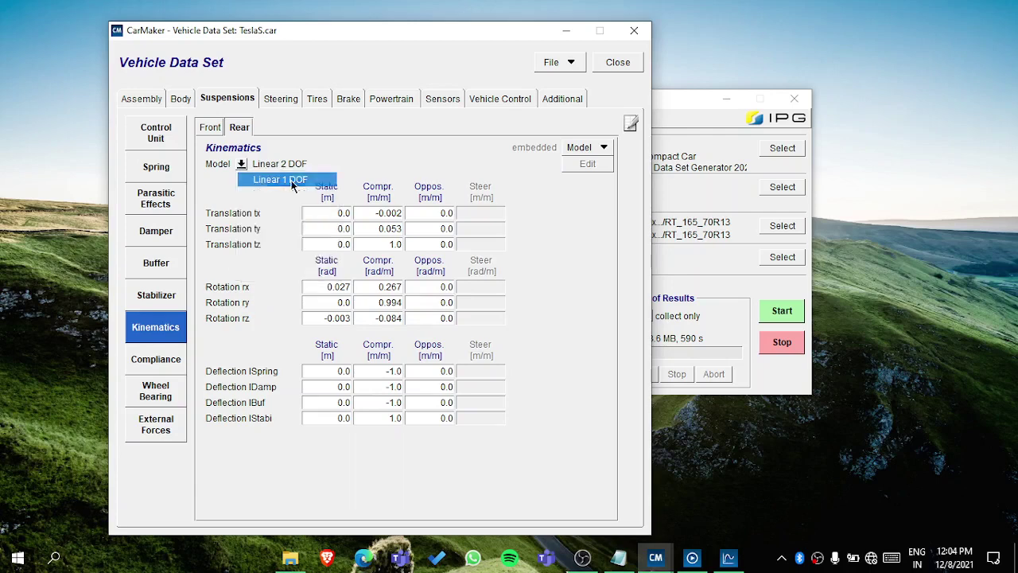
Confirm rear kinematics stays Linear 1 DOF and display the front Linear 2 DOF kinematics
{"action": "left_click", "coordinate": [242, 165]}
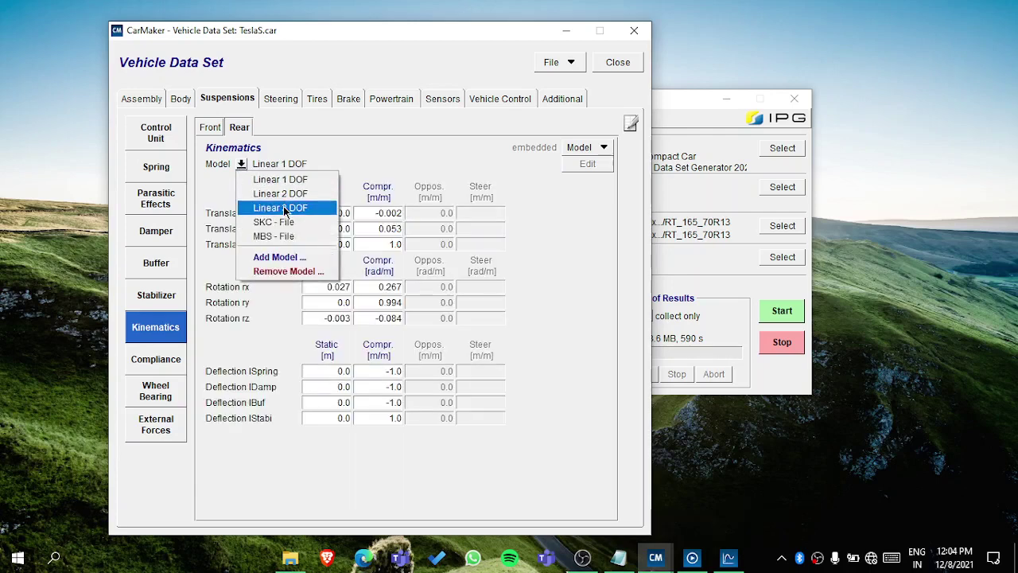
{"action": "left_click", "coordinate": [224, 183]}
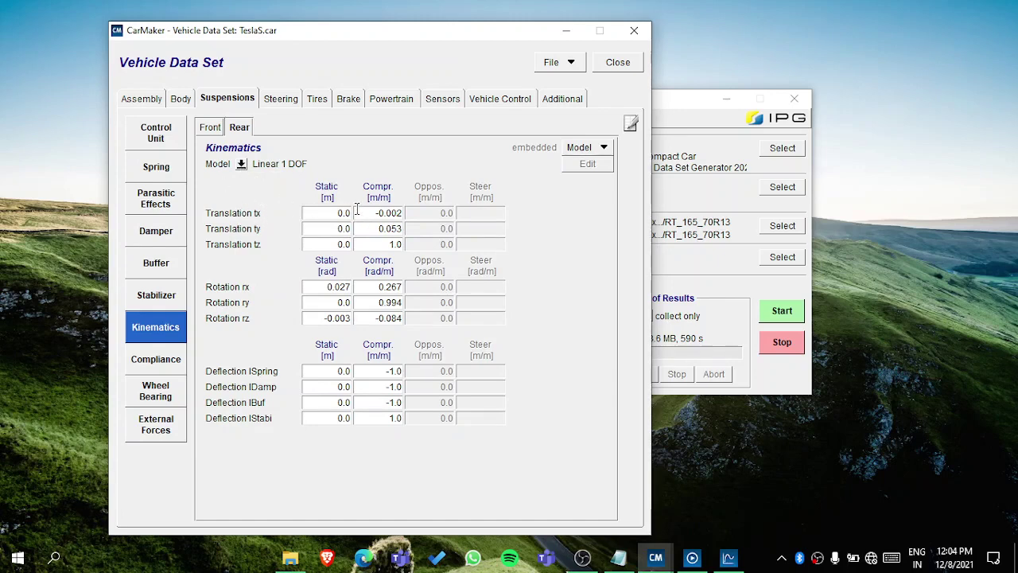
{"action": "left_click", "coordinate": [241, 165]}
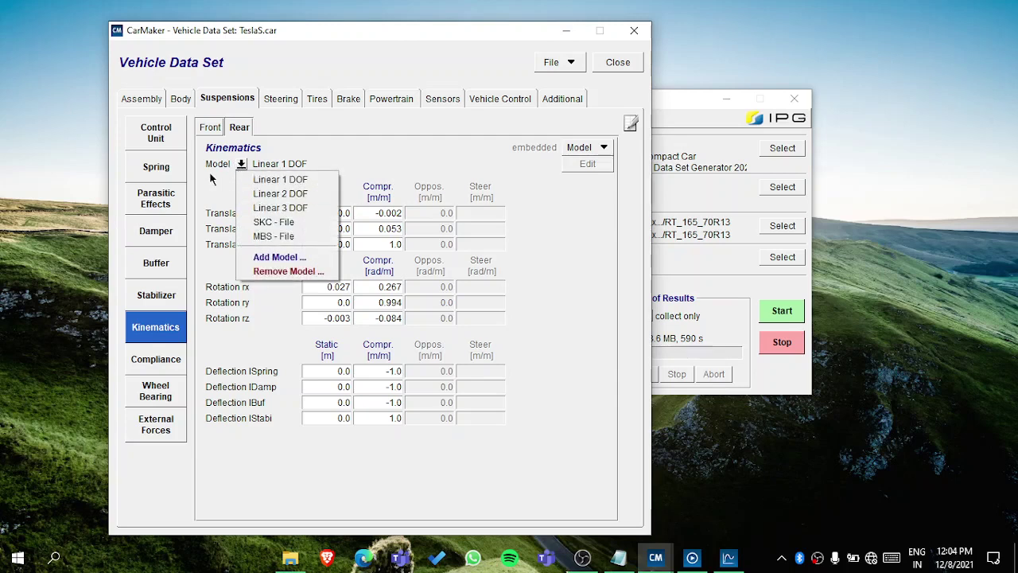
{"action": "left_click", "coordinate": [213, 180]}
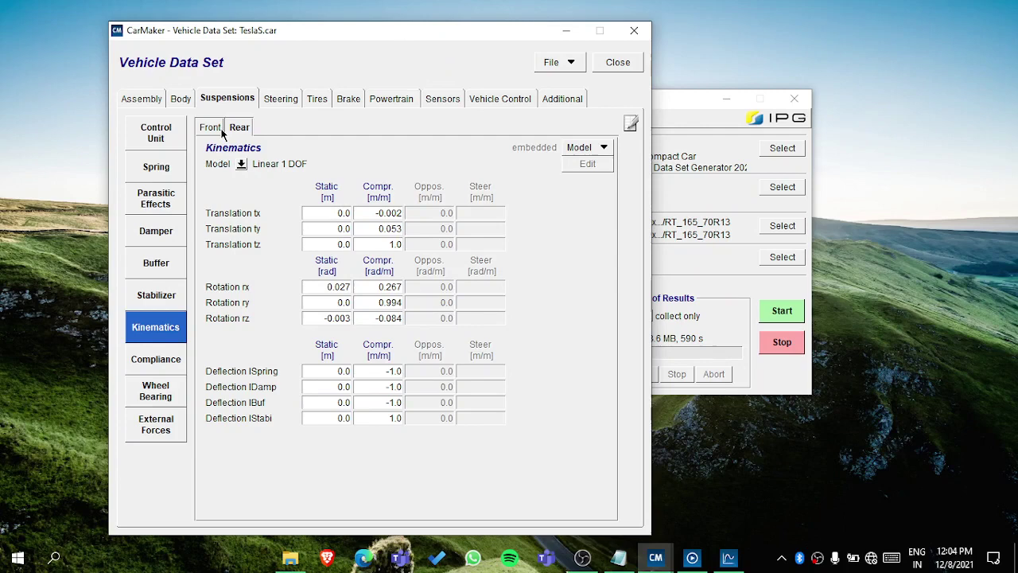
{"action": "left_click", "coordinate": [224, 134]}
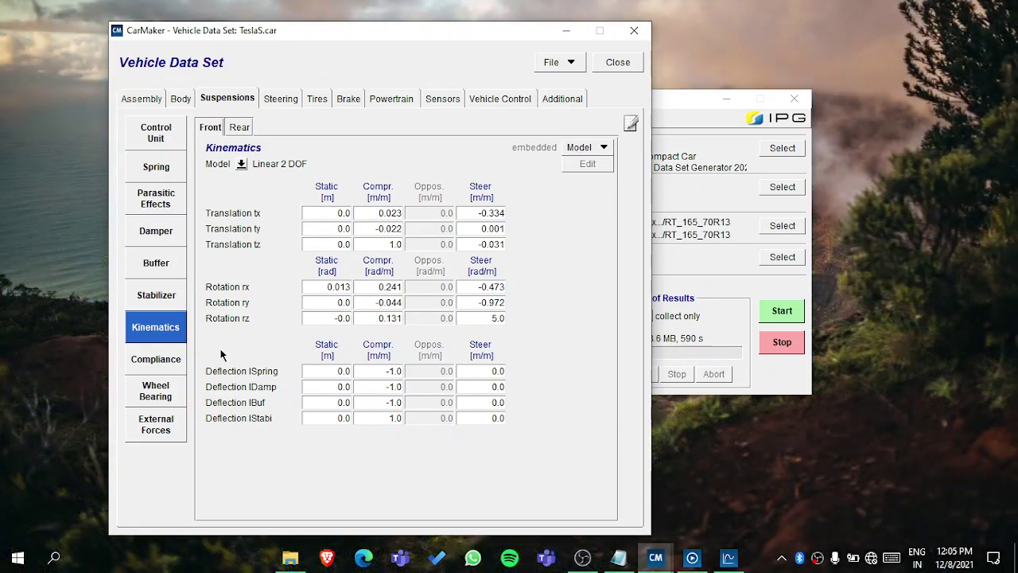
Set the front suspension compliance model to Linear Frame Fr1
{"action": "left_click", "coordinate": [176, 360]}
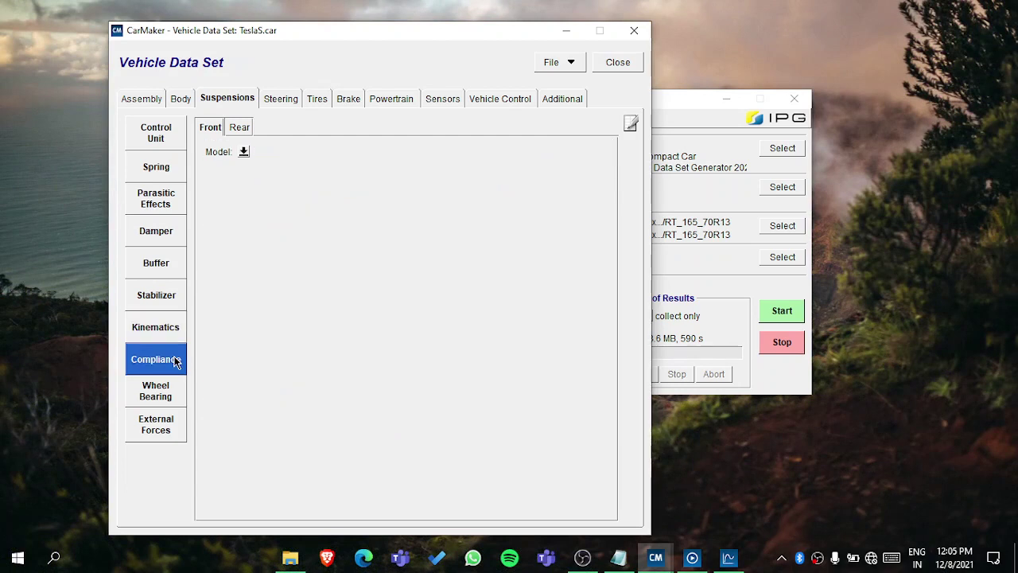
{"action": "left_click", "coordinate": [245, 152]}
{"action": "left_click", "coordinate": [283, 166]}
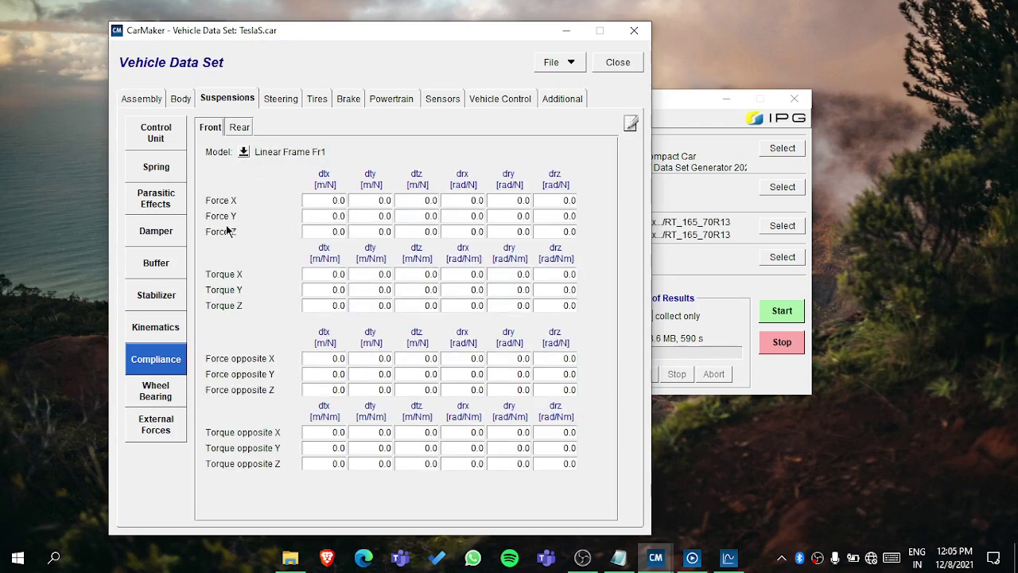
Enable front Wheel Bearing Friction, checking the rear wheel bearing page
{"action": "left_click", "coordinate": [167, 400]}
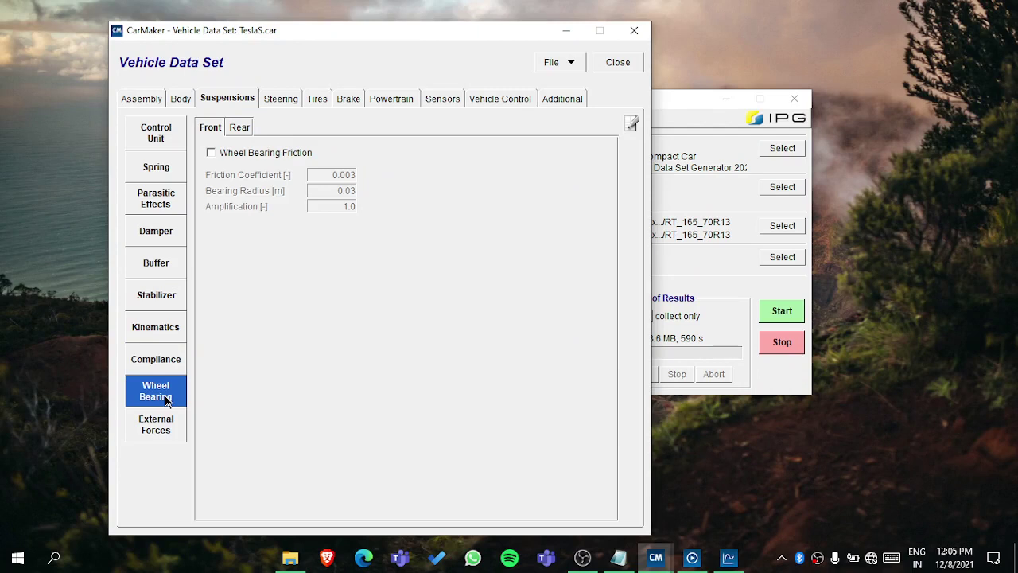
{"action": "left_click", "coordinate": [211, 153]}
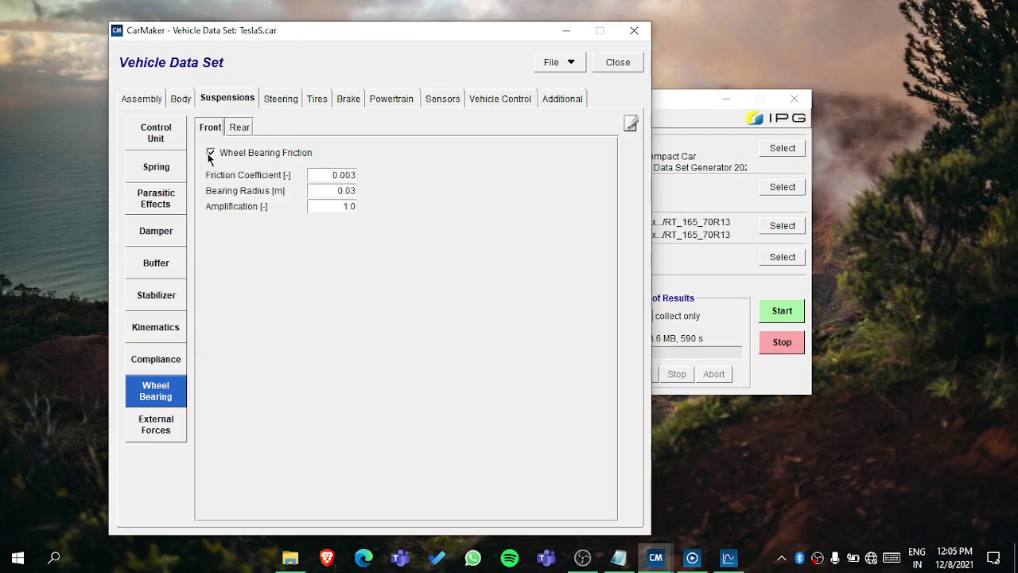
{"action": "left_click", "coordinate": [238, 128]}
{"action": "left_click", "coordinate": [224, 124]}
Set the suspension External Forces model to Separated Components
{"action": "left_click", "coordinate": [162, 435]}
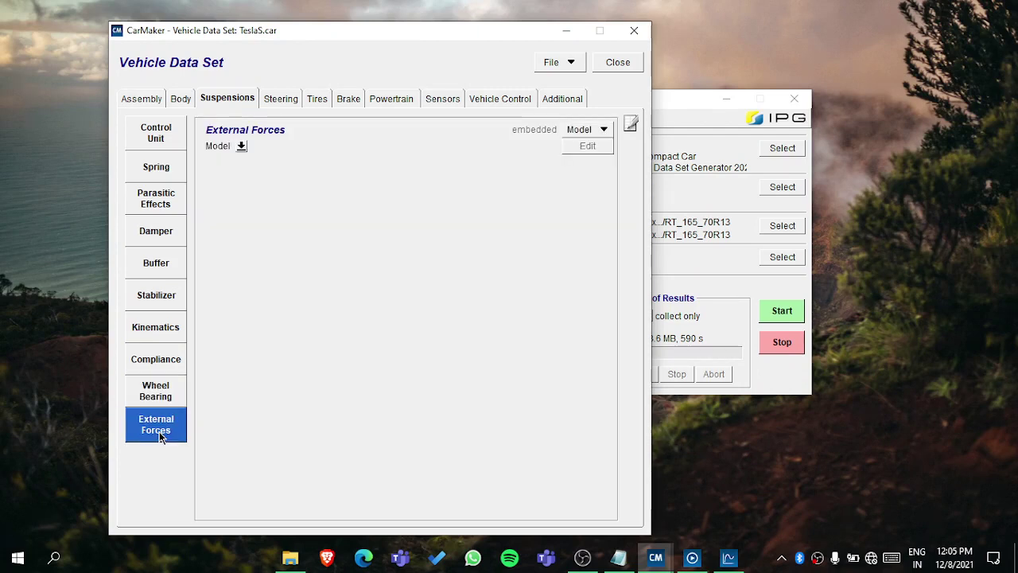
{"action": "left_click", "coordinate": [241, 146]}
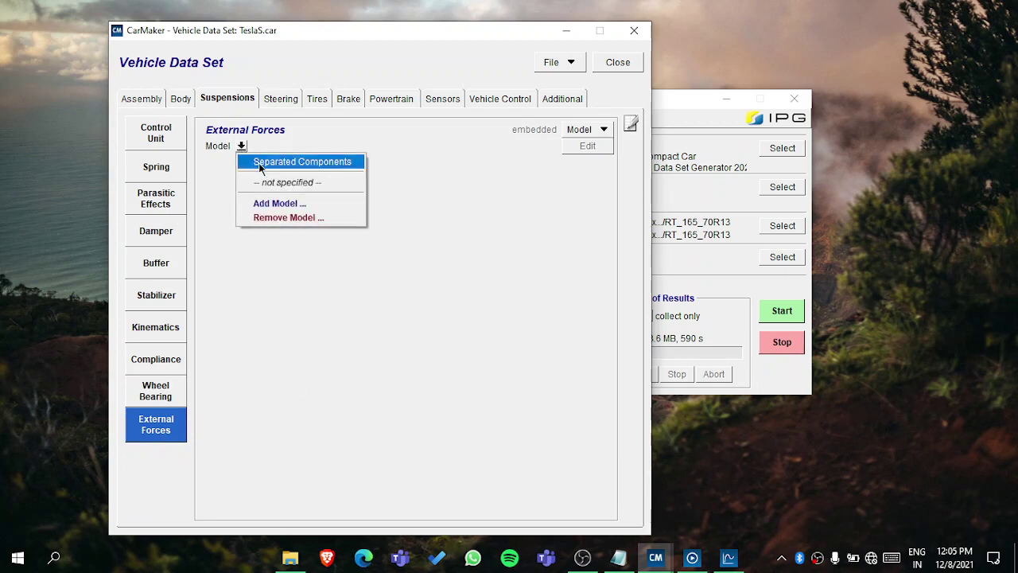
{"action": "left_click", "coordinate": [259, 163]}
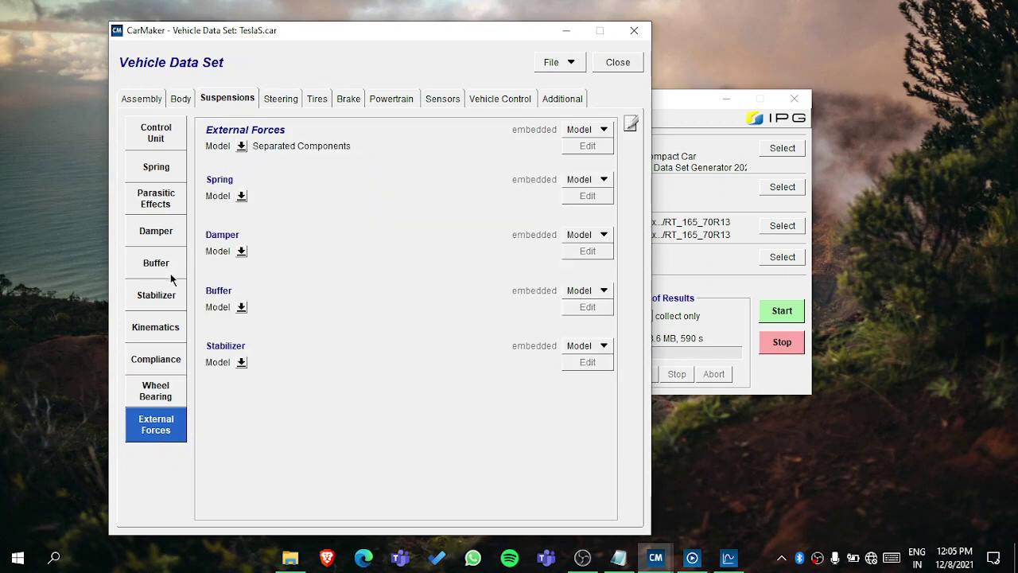
Try the Dynamic Steer Ratio (GenTorque) steering model and view its mechanical parameters
{"action": "left_click", "coordinate": [269, 98]}
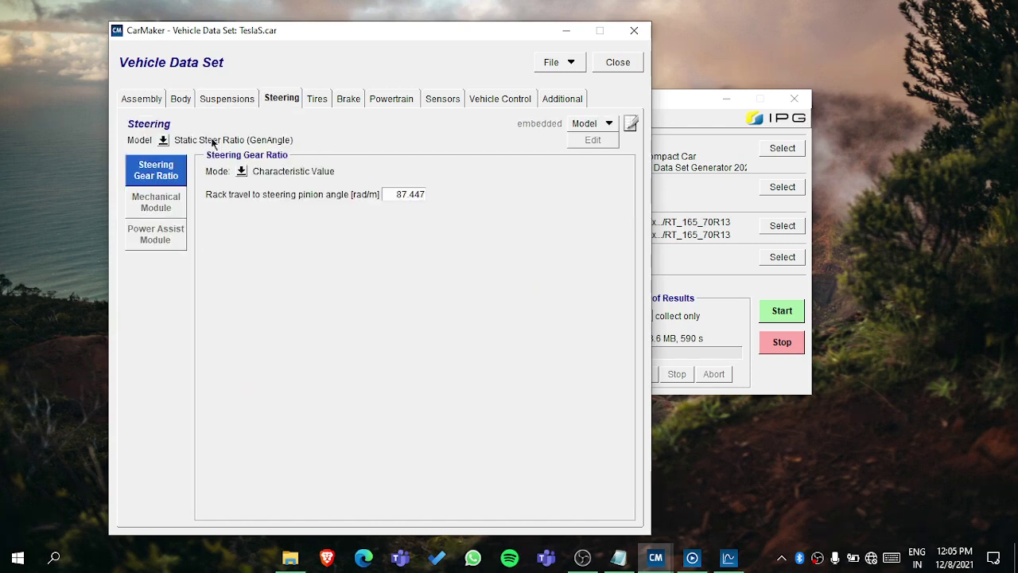
{"action": "left_click", "coordinate": [164, 141]}
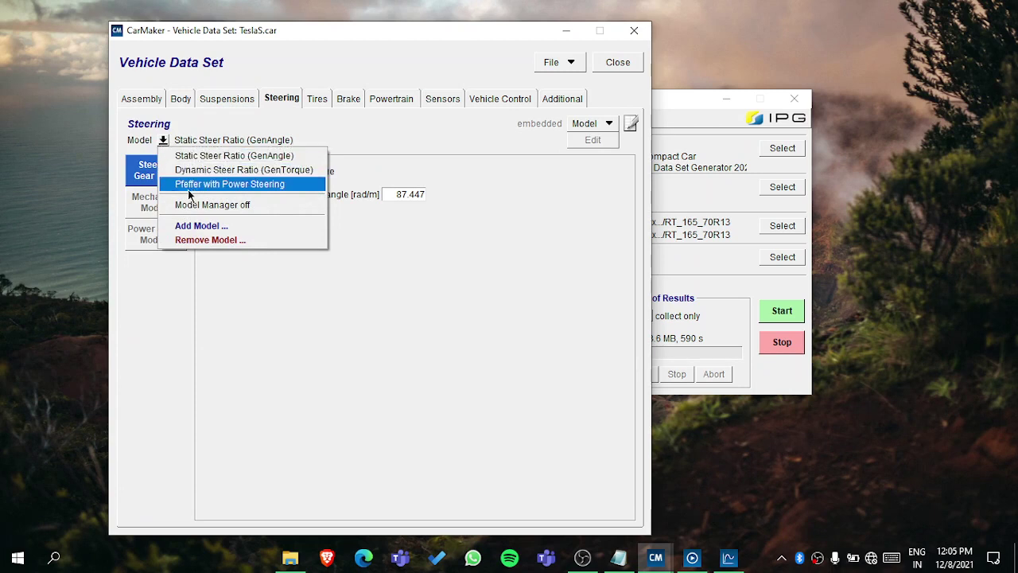
{"action": "left_click", "coordinate": [209, 283]}
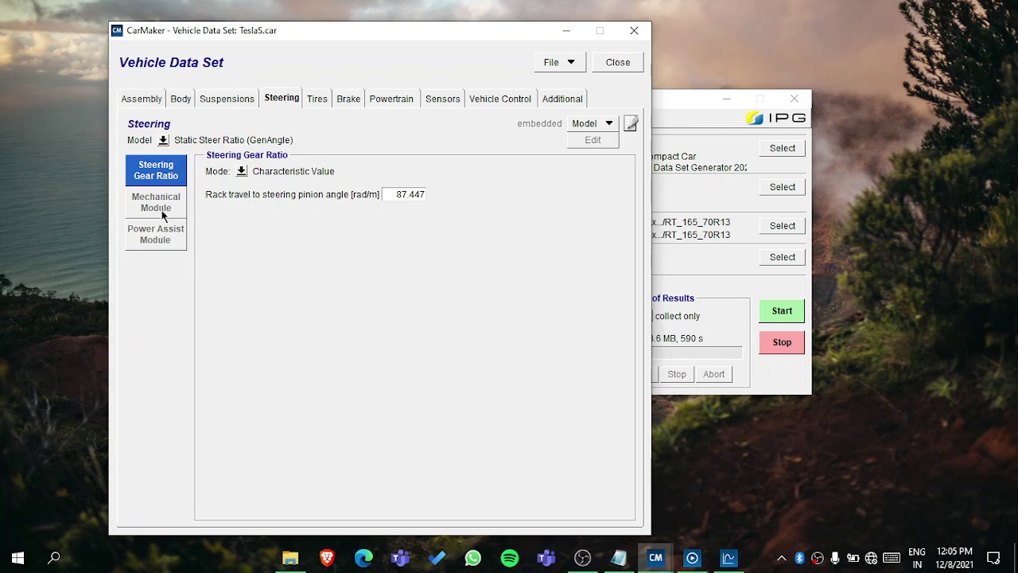
{"action": "left_click", "coordinate": [164, 141]}
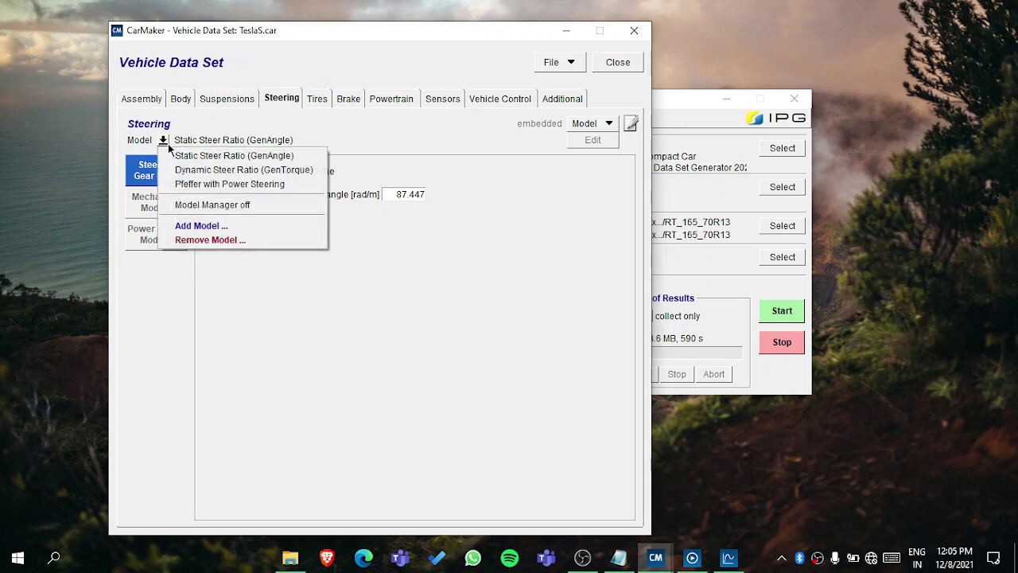
{"action": "left_click", "coordinate": [184, 170]}
{"action": "left_click", "coordinate": [154, 209]}
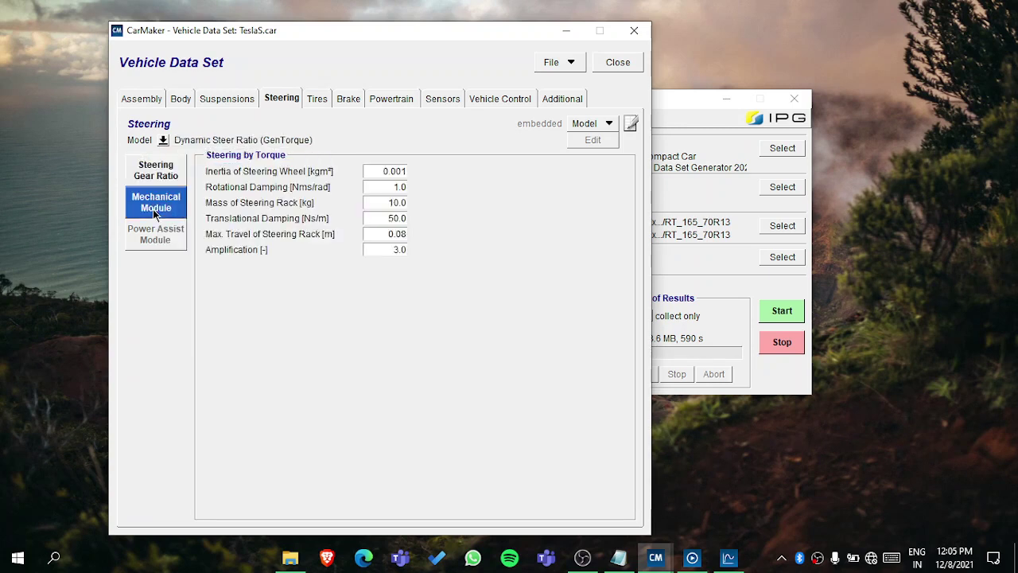
Switch steering to Pfeffer with Power Steering and review power assist, gear ratio and mechanical panels
{"action": "left_click", "coordinate": [163, 140]}
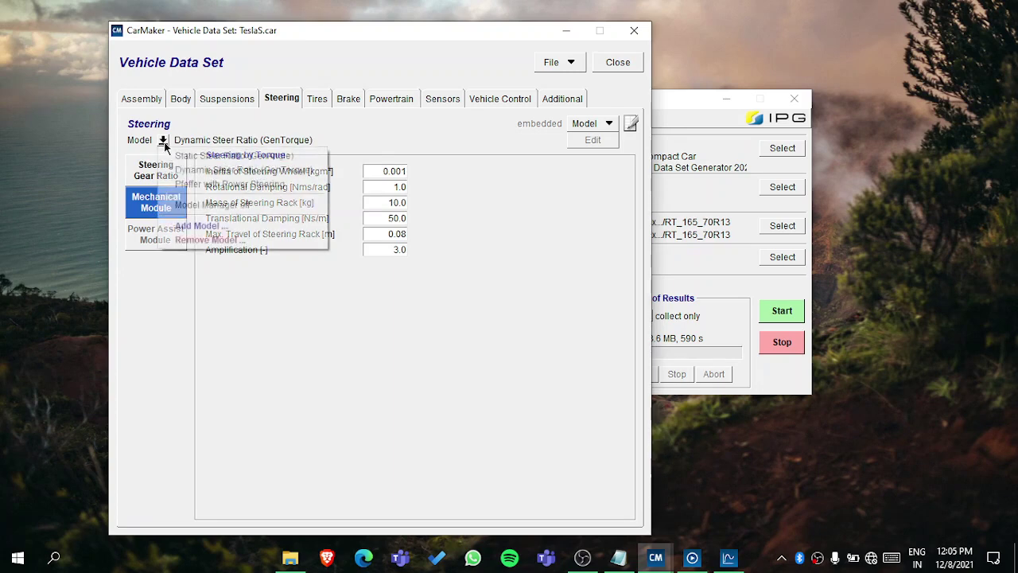
{"action": "left_click", "coordinate": [178, 185]}
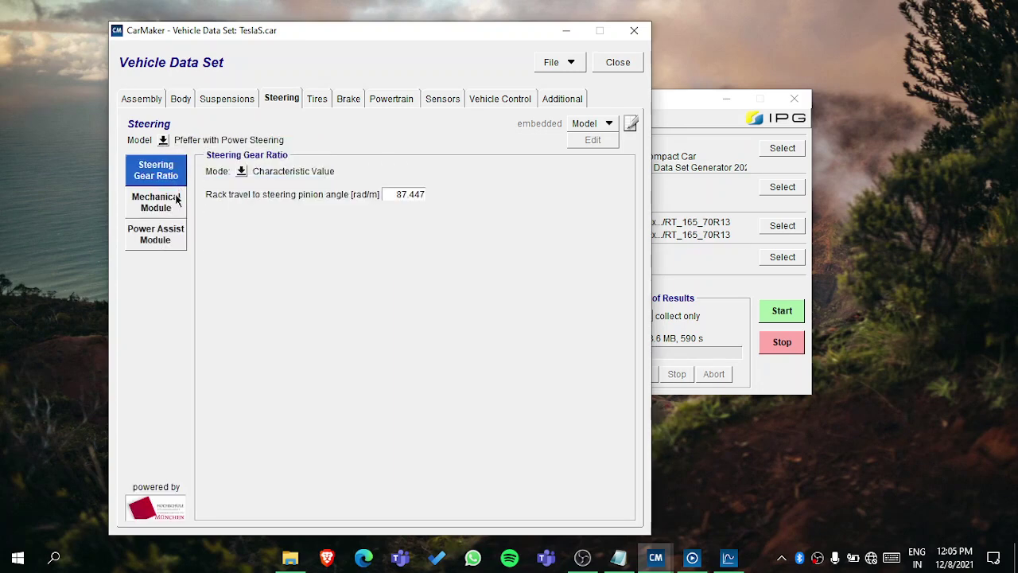
{"action": "left_click", "coordinate": [156, 233]}
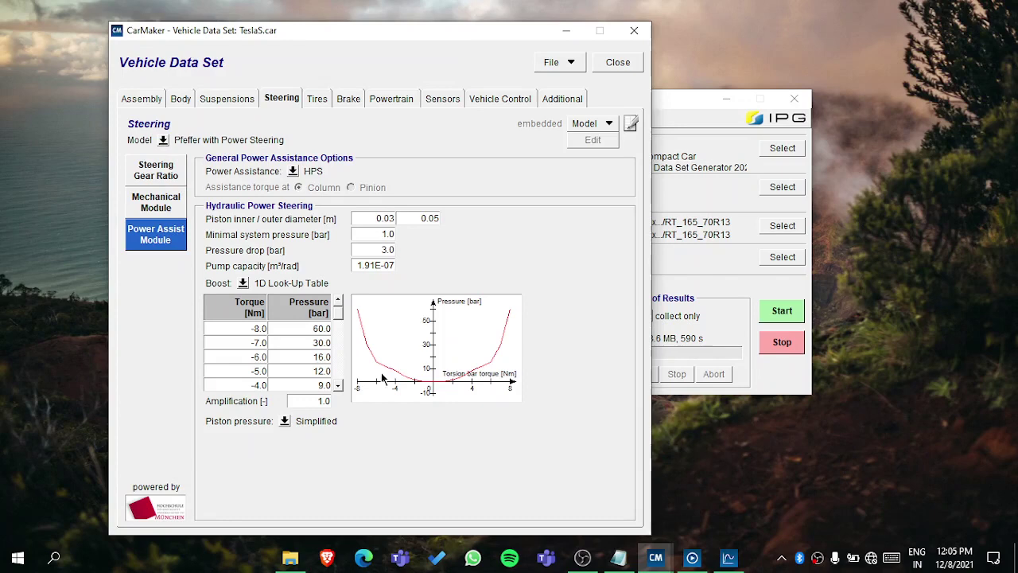
{"action": "left_click", "coordinate": [153, 175]}
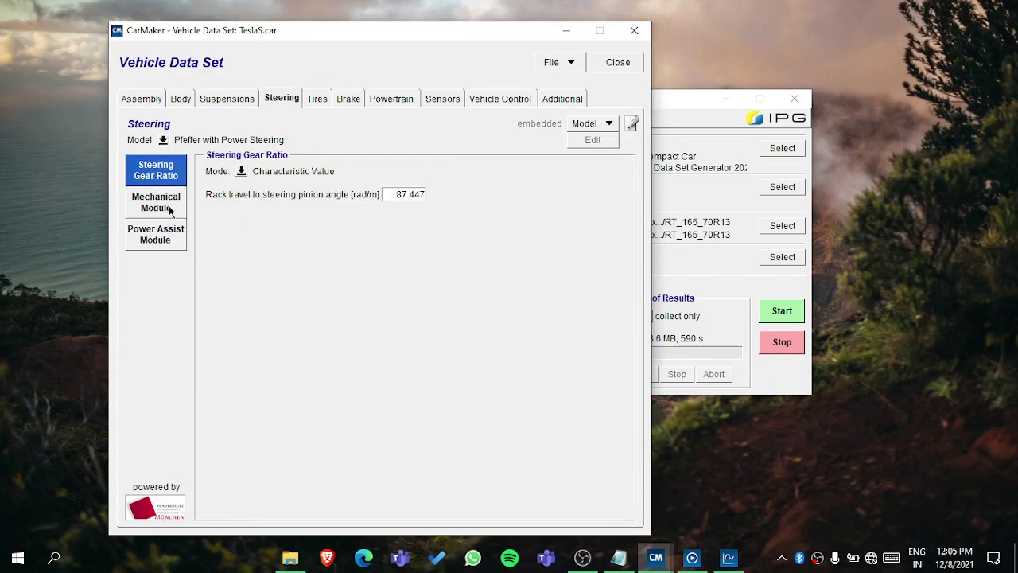
{"action": "left_click", "coordinate": [170, 209]}
{"action": "left_click", "coordinate": [174, 178]}
Browse project and product example tires like FT_195_65R15 for the front axle, closing without changes
{"action": "left_click", "coordinate": [318, 101]}
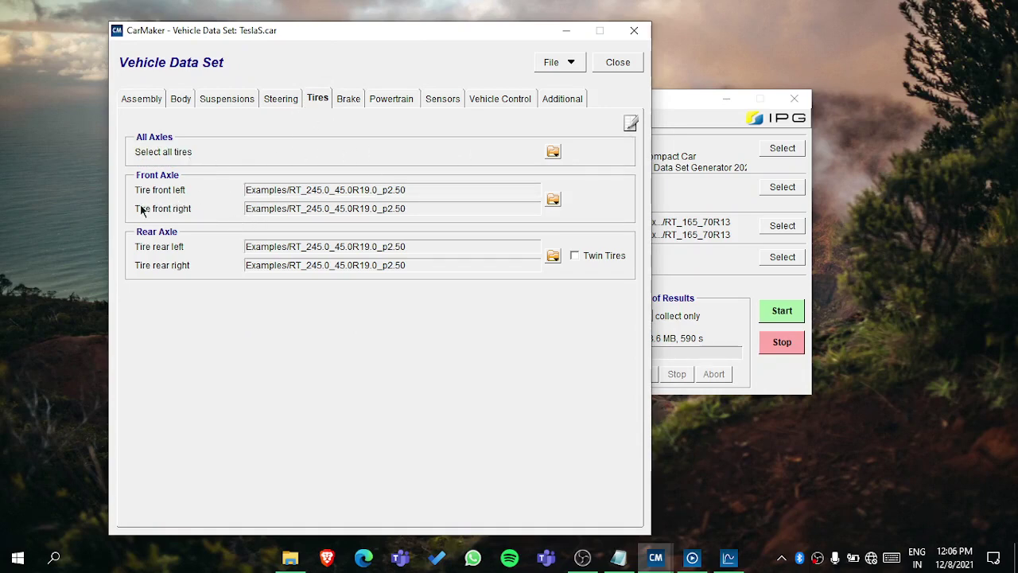
{"action": "left_click", "coordinate": [551, 202]}
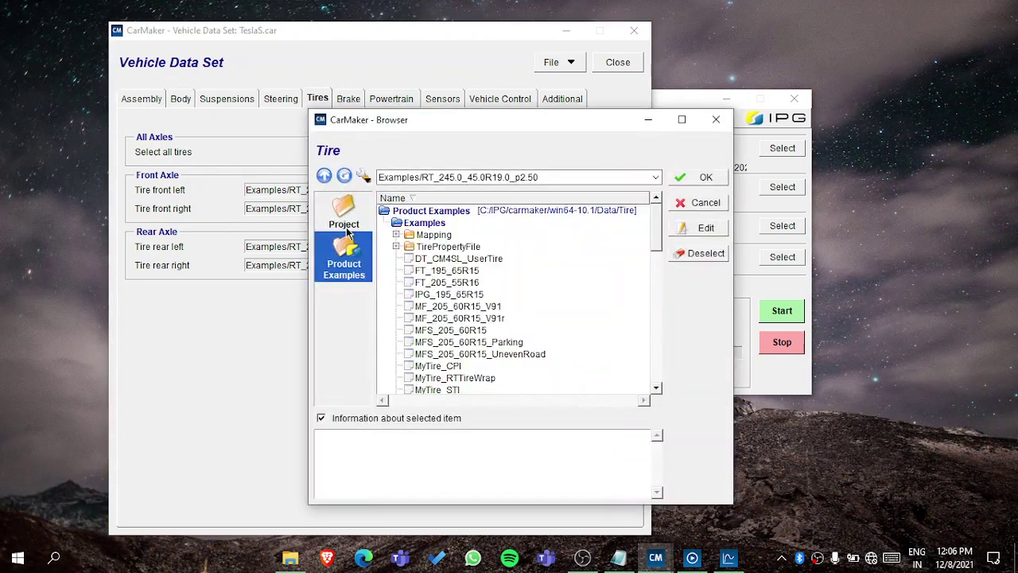
{"action": "left_click", "coordinate": [348, 228]}
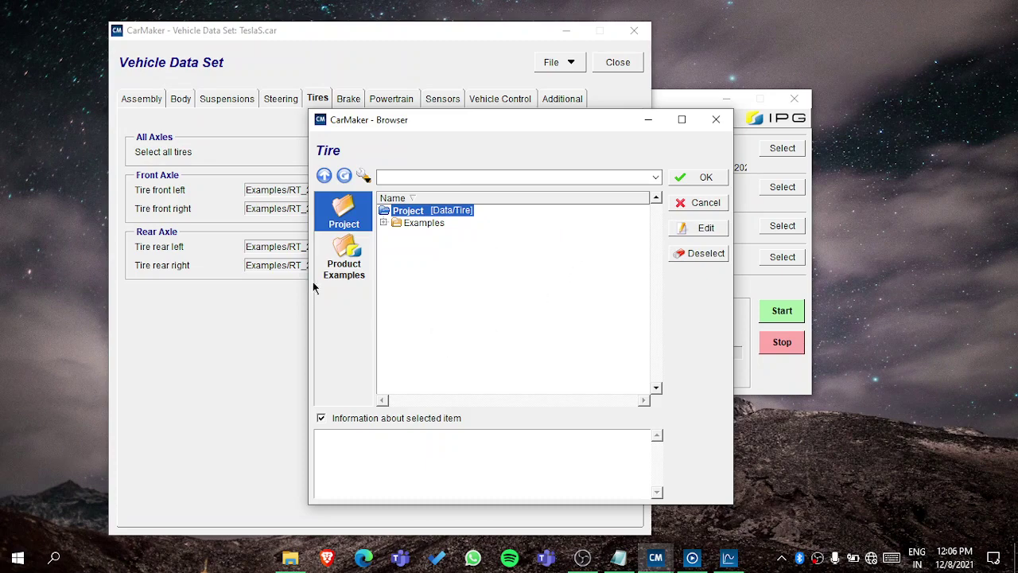
{"action": "left_click", "coordinate": [341, 269]}
{"action": "left_click", "coordinate": [454, 272]}
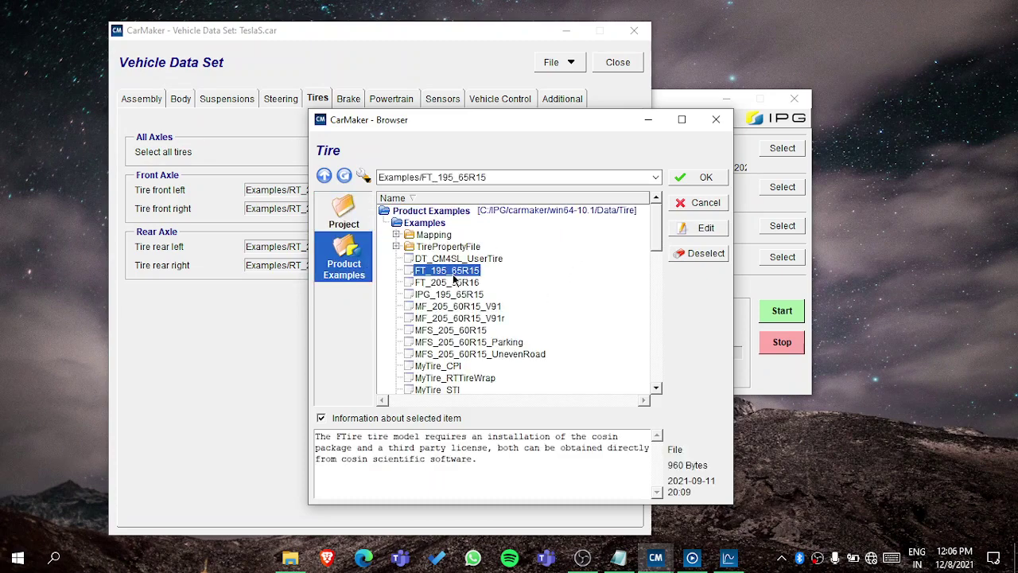
{"action": "left_click", "coordinate": [679, 202]}
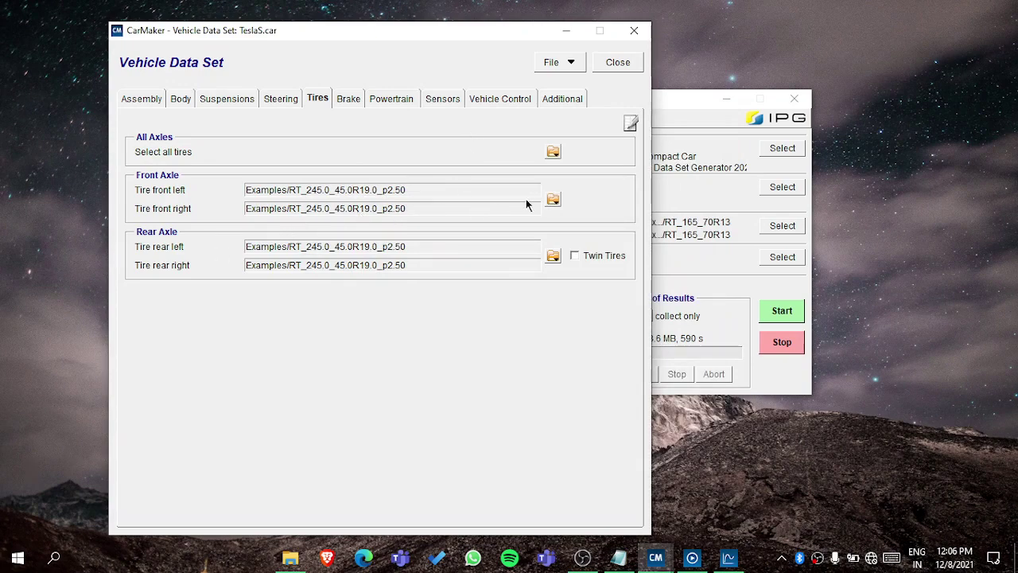
Check the project's own tire files, cancel the browser, and bring up the Brake settings
{"action": "left_click", "coordinate": [552, 199]}
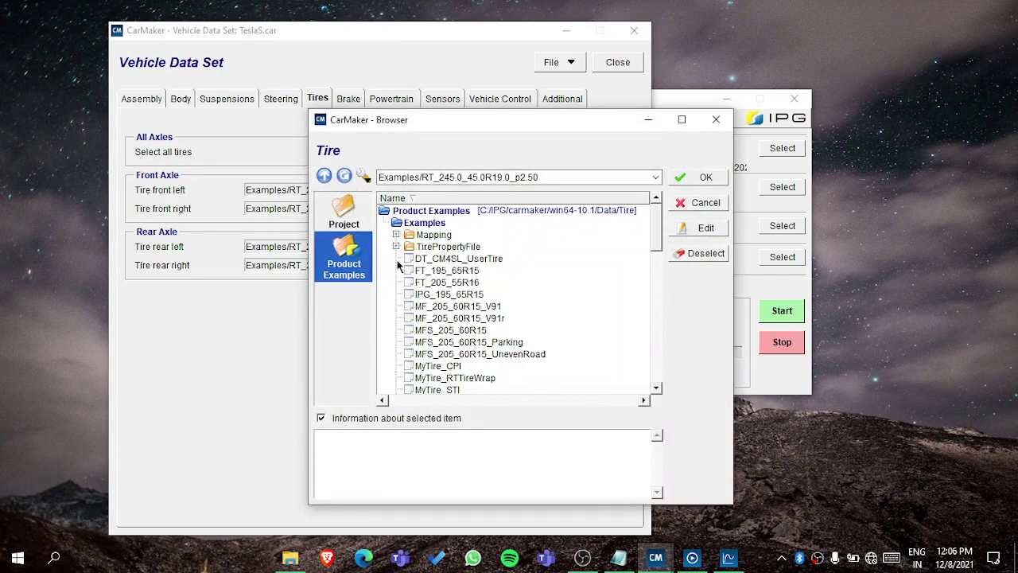
{"action": "left_click", "coordinate": [360, 219]}
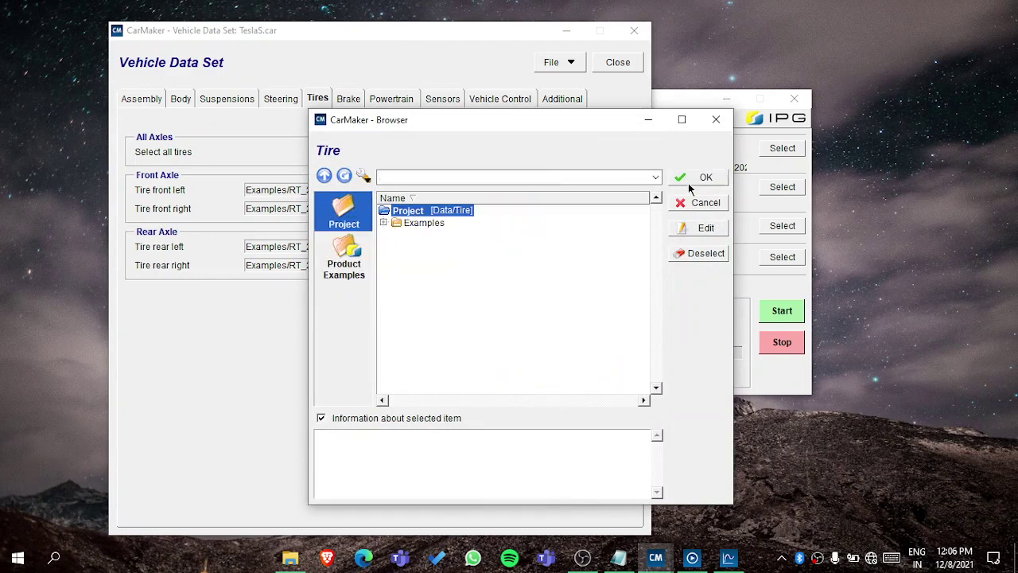
{"action": "left_click", "coordinate": [708, 203]}
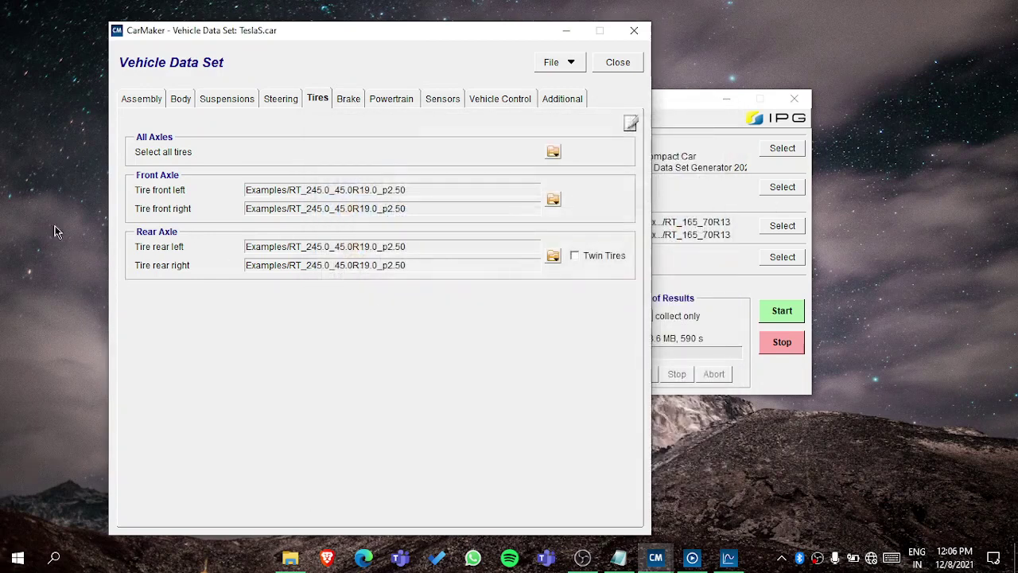
{"action": "left_click", "coordinate": [341, 102]}
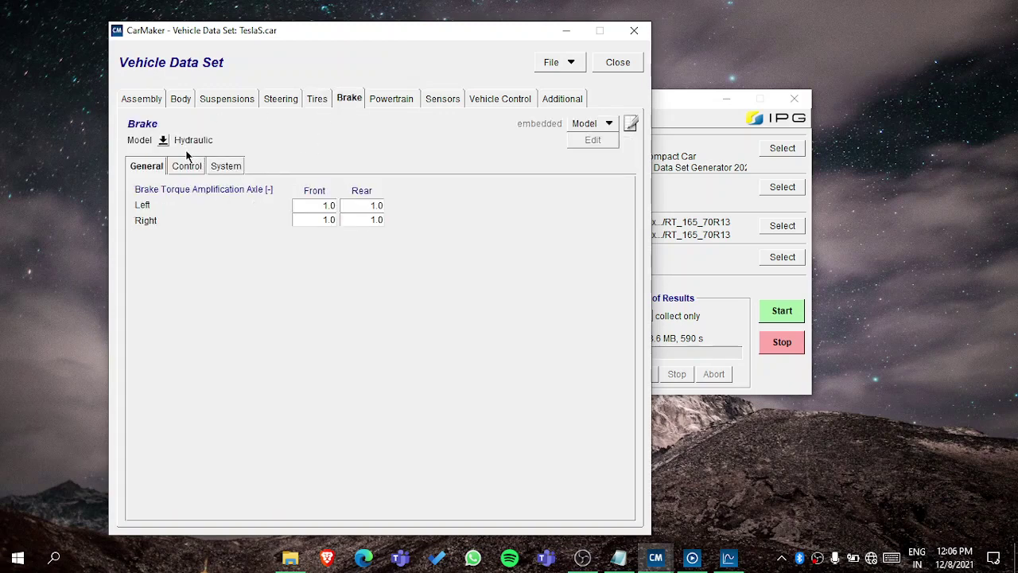
Confirm Hydraulic as the brake model
{"action": "left_click", "coordinate": [162, 141]}
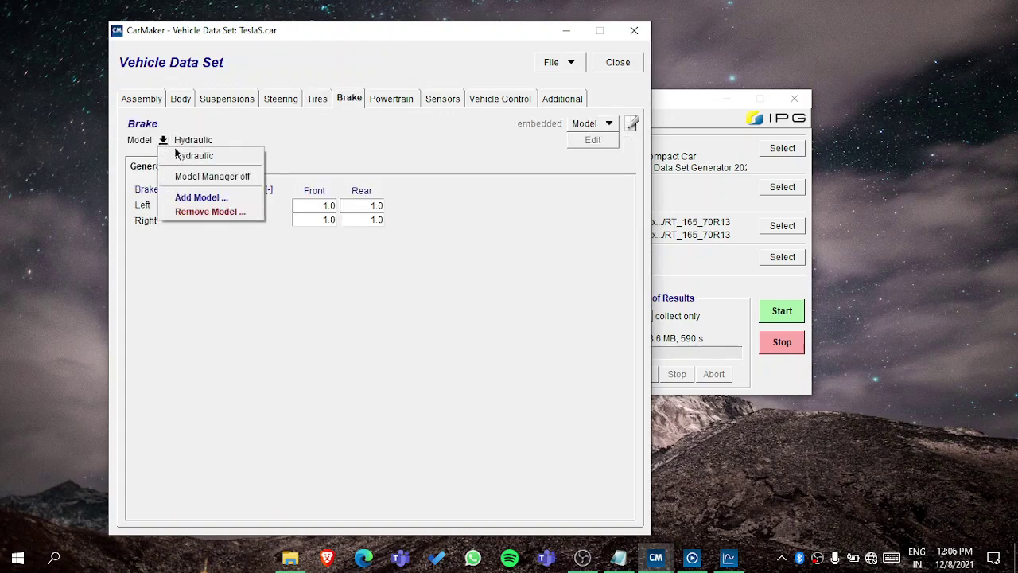
{"action": "left_click", "coordinate": [202, 159]}
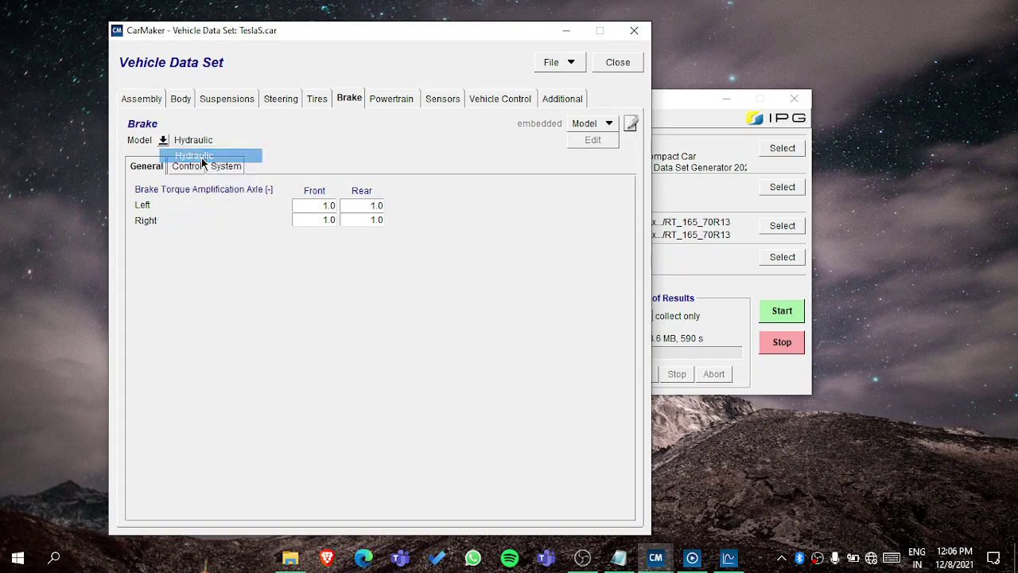
{"action": "left_click", "coordinate": [163, 141]}
{"action": "left_click", "coordinate": [332, 129]}
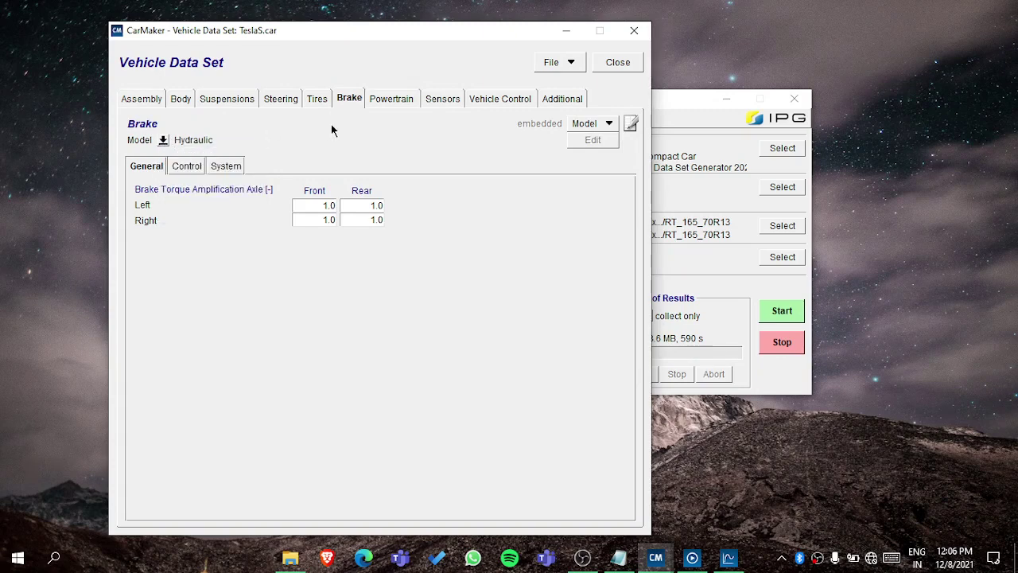
Review brake controller models, system pressure and pedal mode options, then bring up Powertrain
{"action": "left_click", "coordinate": [179, 168]}
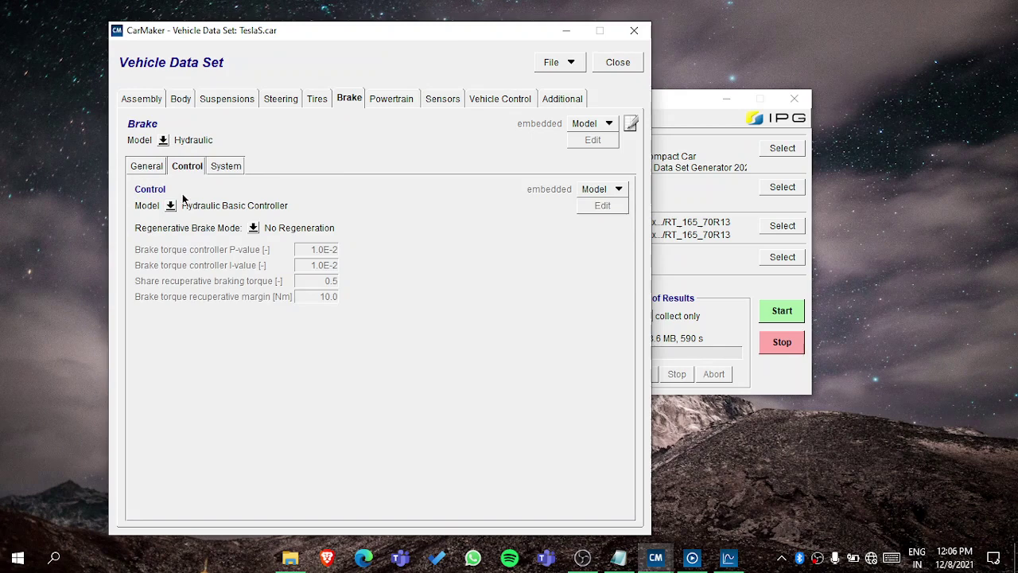
{"action": "left_click", "coordinate": [170, 206]}
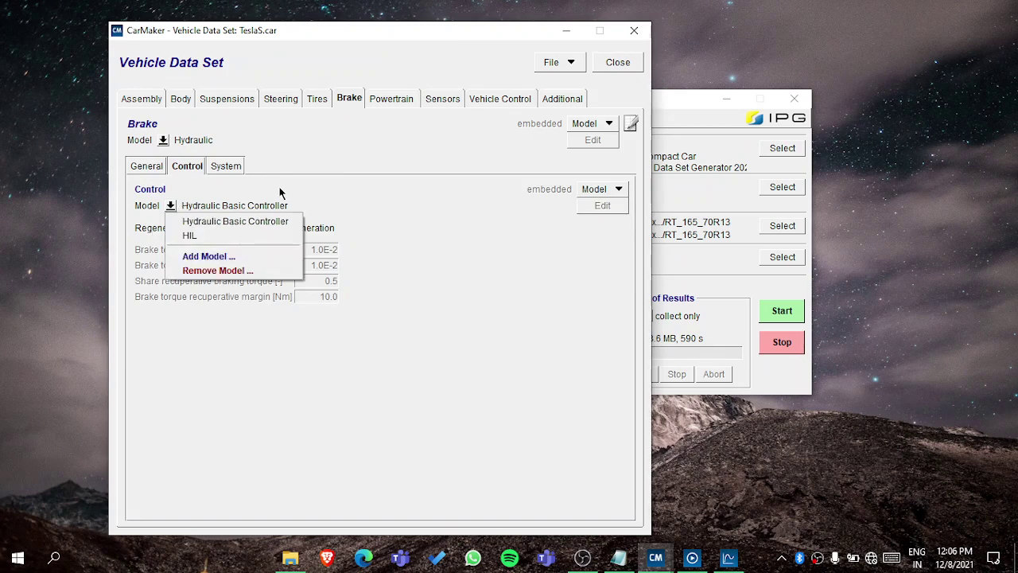
{"action": "left_click", "coordinate": [238, 168]}
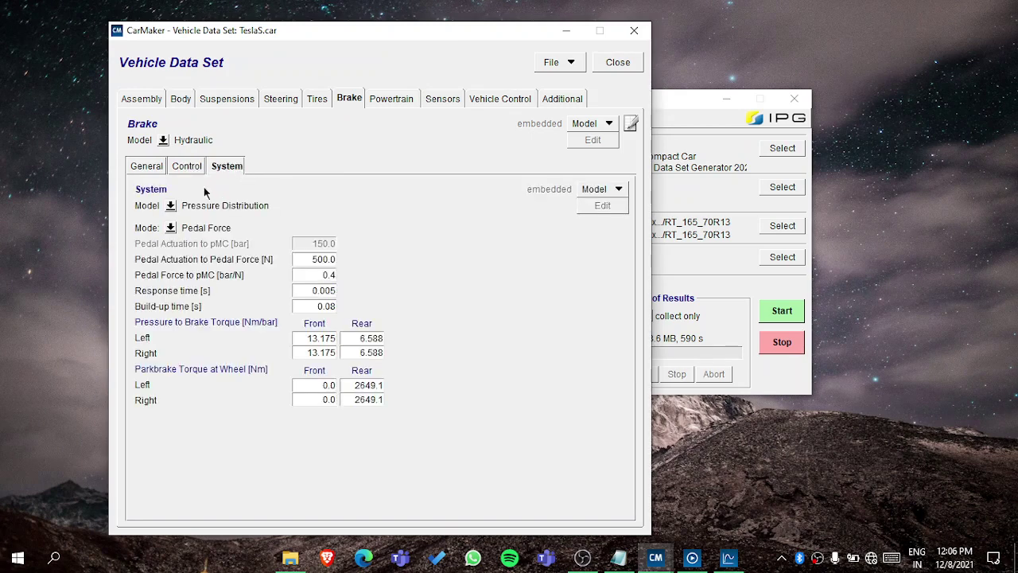
{"action": "left_click", "coordinate": [170, 228]}
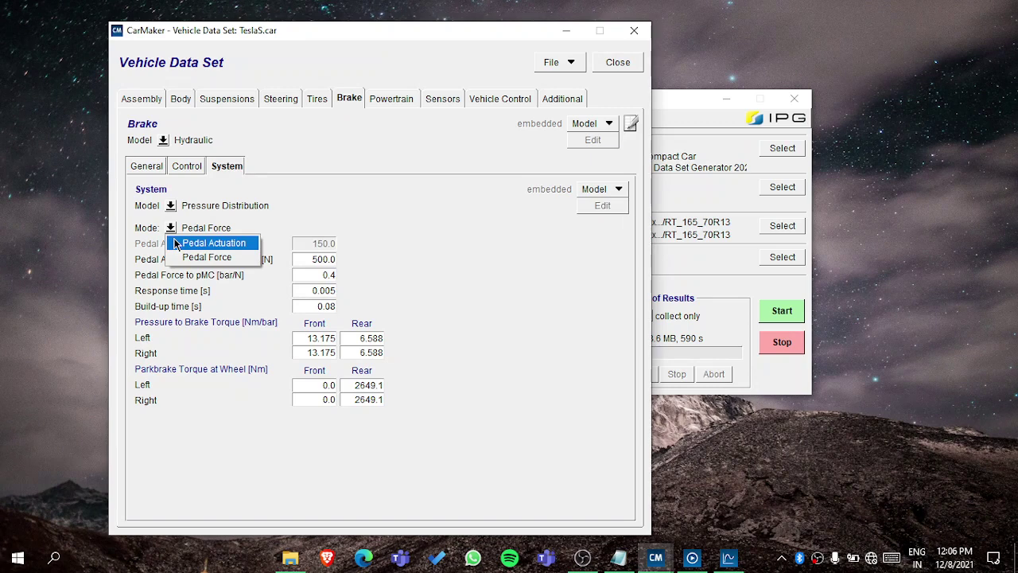
{"action": "left_click", "coordinate": [154, 166]}
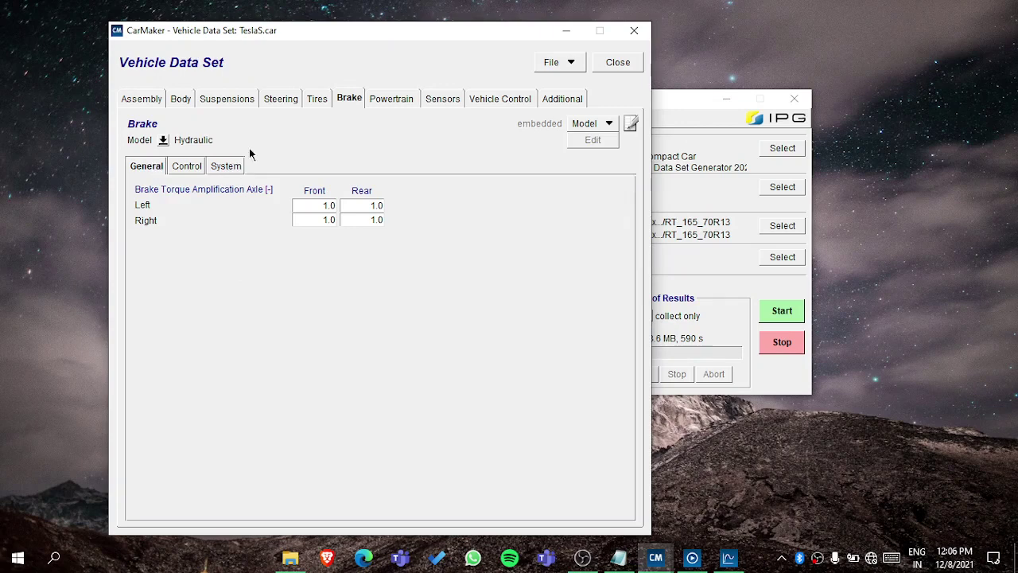
{"action": "left_click", "coordinate": [407, 98]}
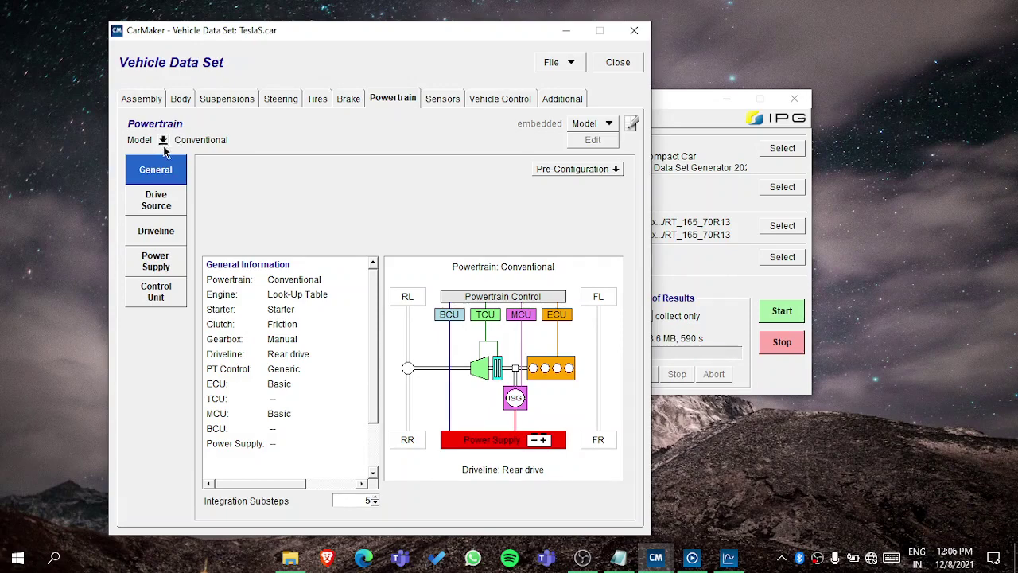
Look through the conventional powertrain's engine, driveline, power supply and general information pages
{"action": "left_click", "coordinate": [159, 209]}
{"action": "left_click", "coordinate": [156, 170]}
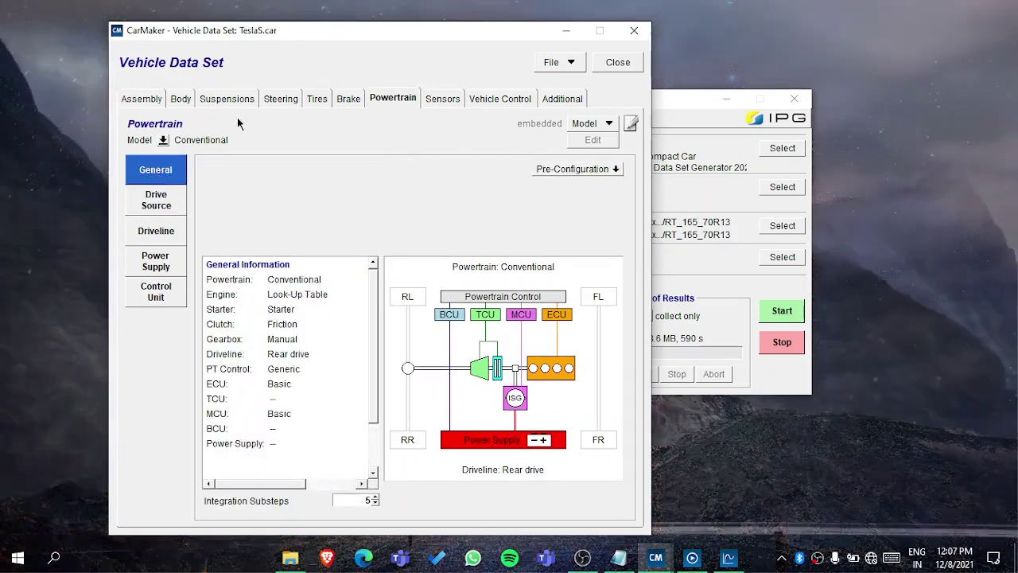
{"action": "left_click", "coordinate": [148, 203]}
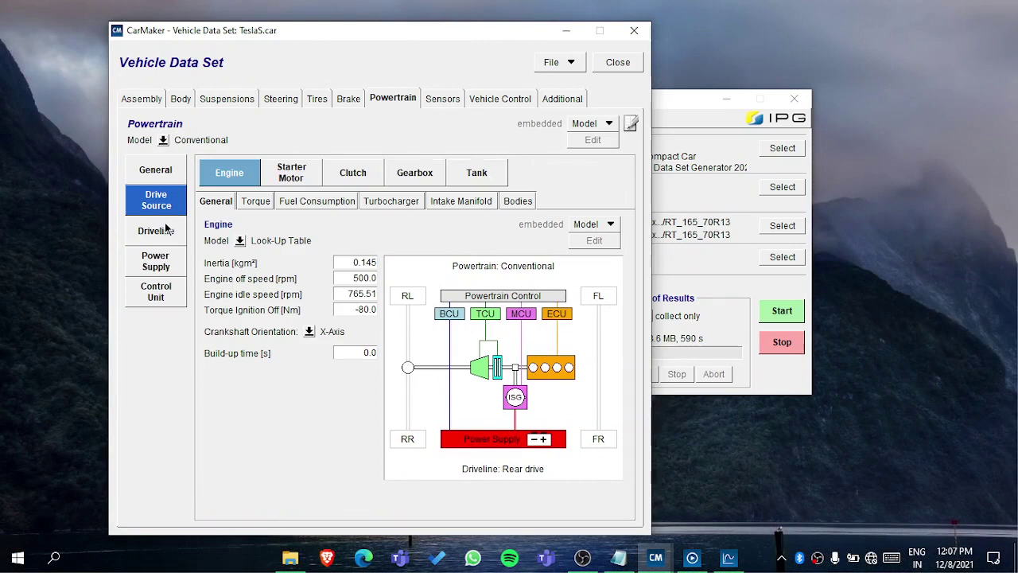
{"action": "left_click", "coordinate": [163, 230]}
{"action": "left_click", "coordinate": [156, 261]}
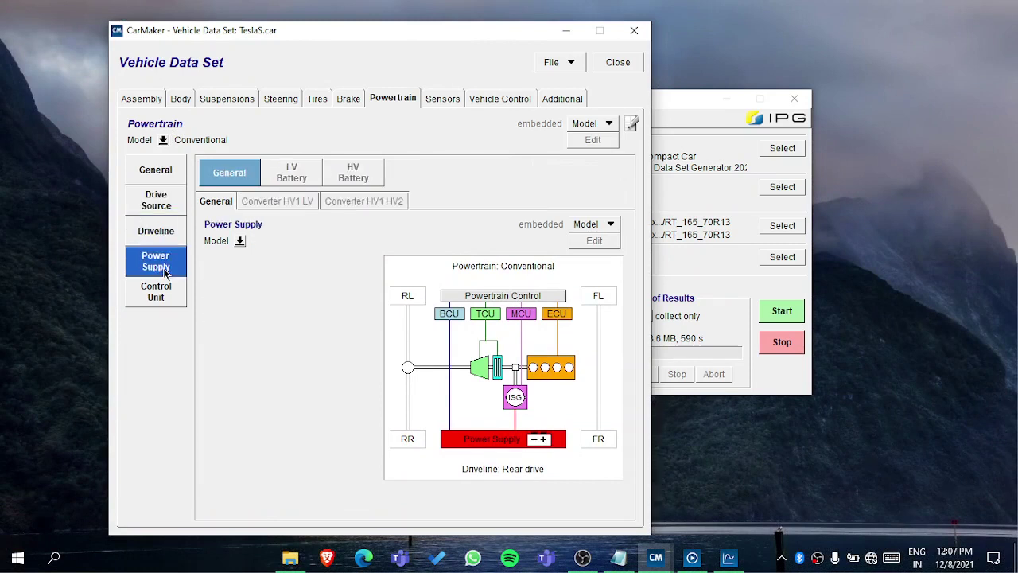
{"action": "left_click", "coordinate": [157, 171]}
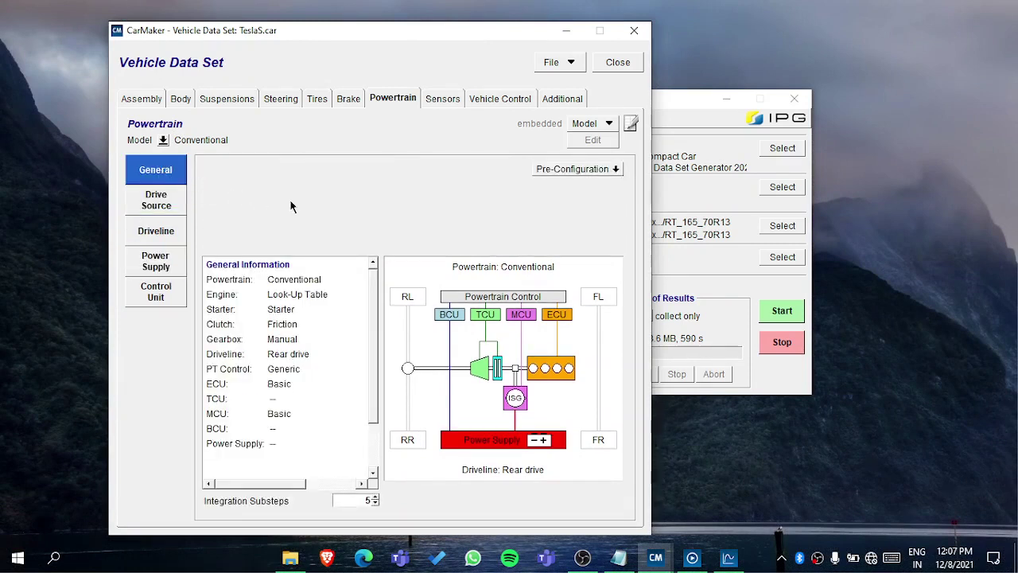
{"action": "scroll", "coordinate": [262, 351], "scroll_direction": "down", "scroll_amount": 2}
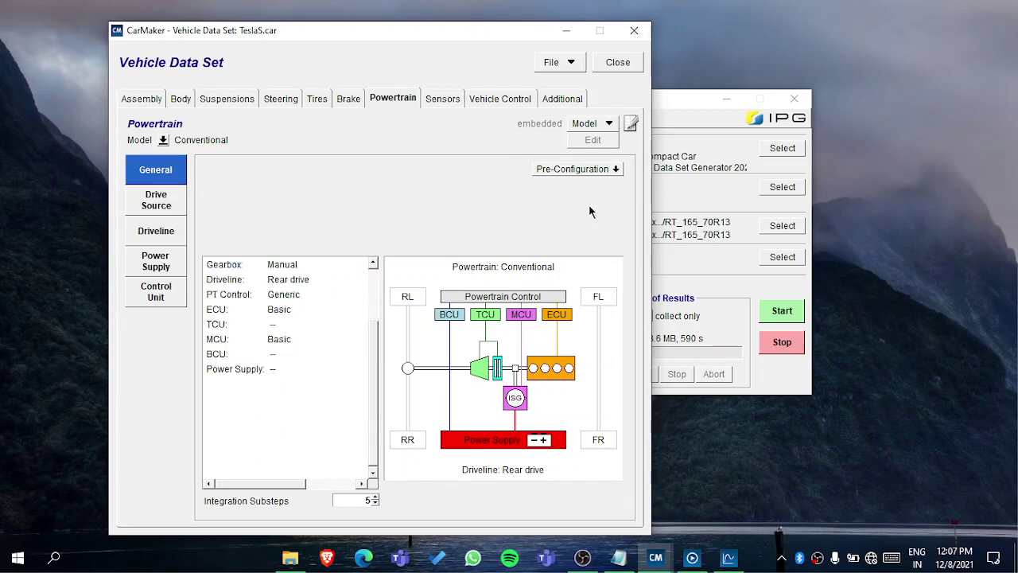
Inspect pre-configuration options, then starter motor, clutch and Manual gearbox settings, and list powertrain models
{"action": "left_click", "coordinate": [551, 171]}
{"action": "mouse_move", "coordinate": [591, 273]}
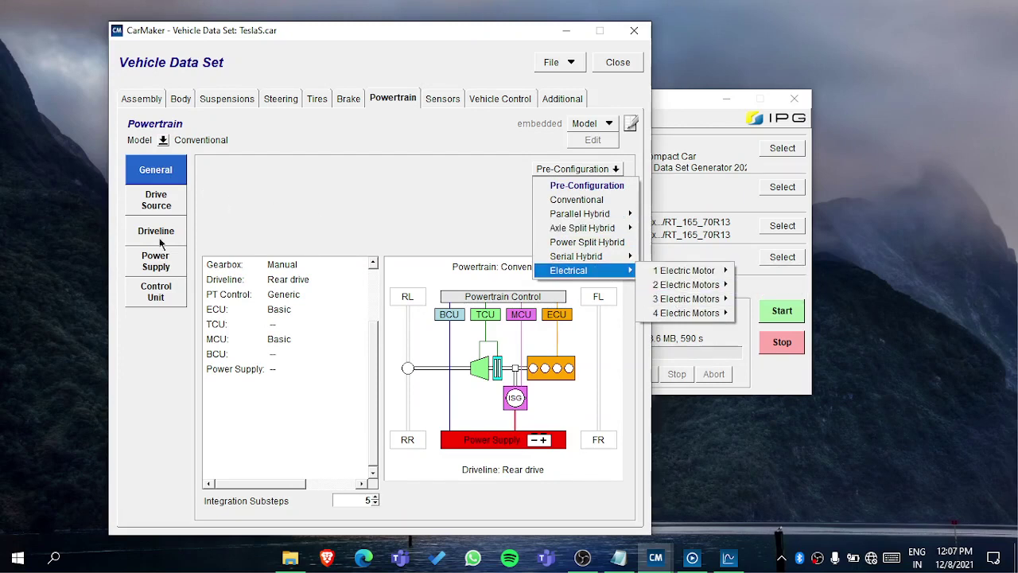
{"action": "left_click", "coordinate": [168, 195]}
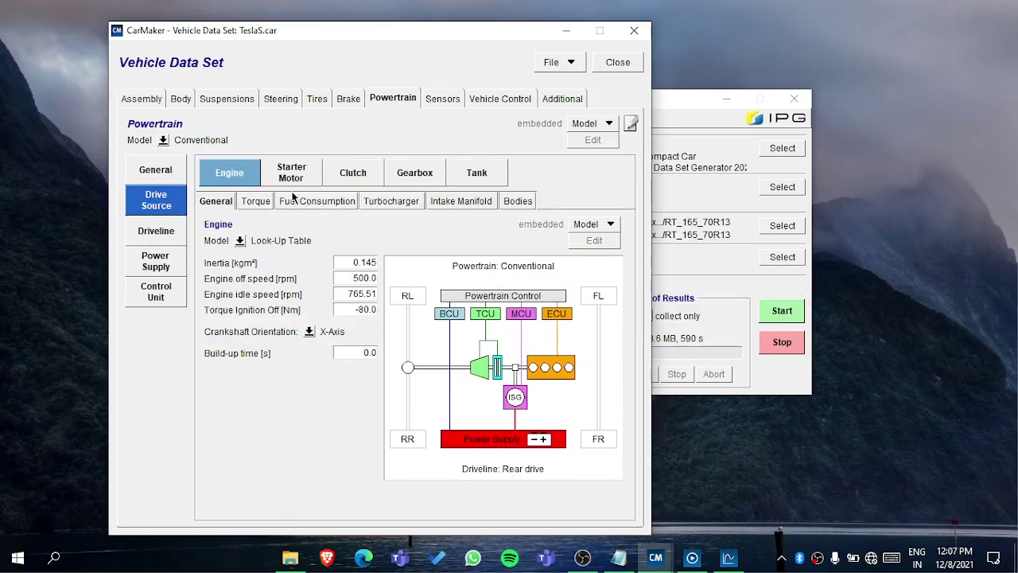
{"action": "left_click", "coordinate": [291, 182]}
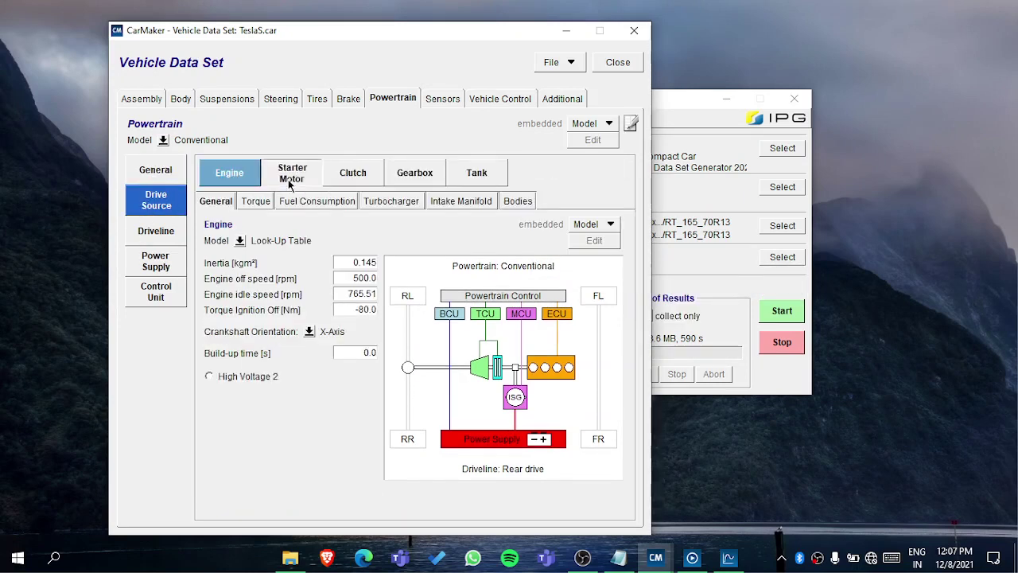
{"action": "left_click", "coordinate": [352, 175]}
{"action": "left_click", "coordinate": [413, 175]}
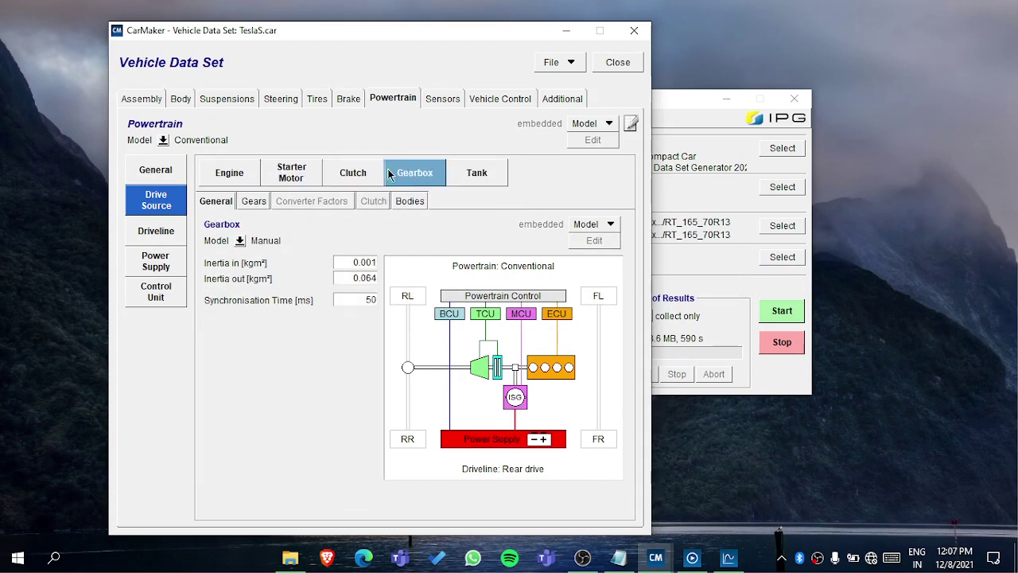
{"action": "left_click", "coordinate": [162, 140]}
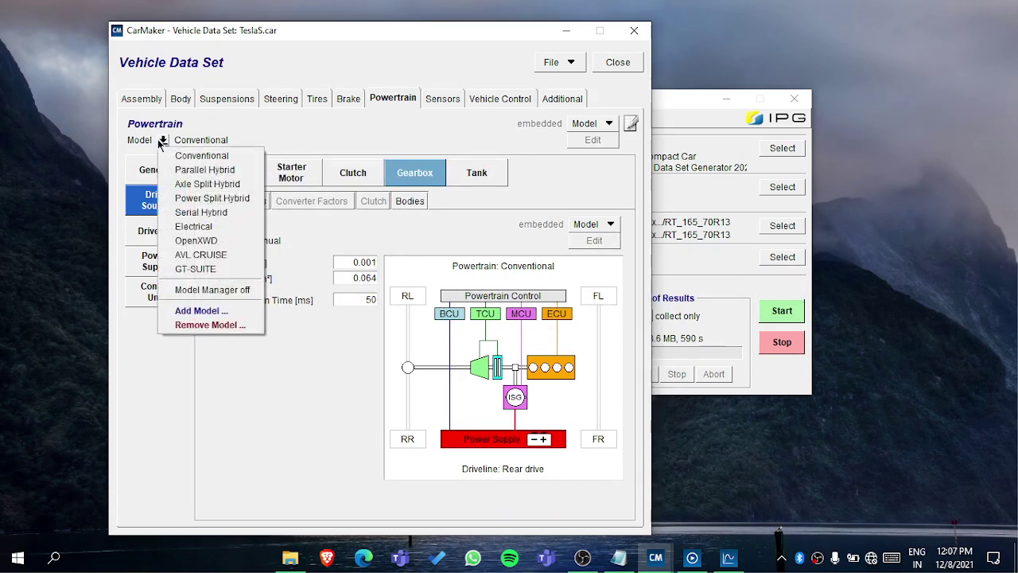
Switch the powertrain to Electrical and review its motor, gearbox and rear differential parameters
{"action": "left_click", "coordinate": [195, 228]}
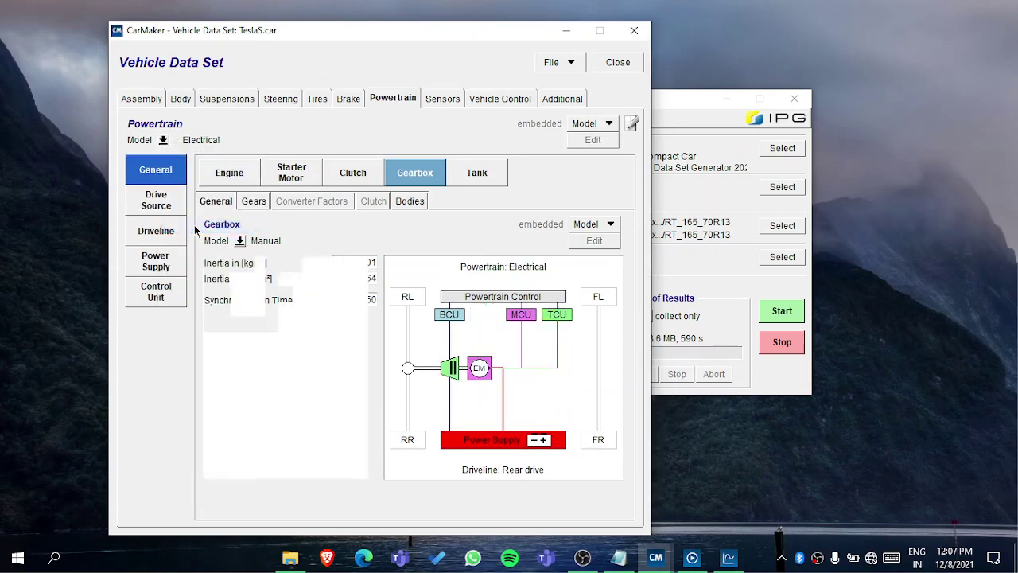
{"action": "left_click", "coordinate": [156, 203]}
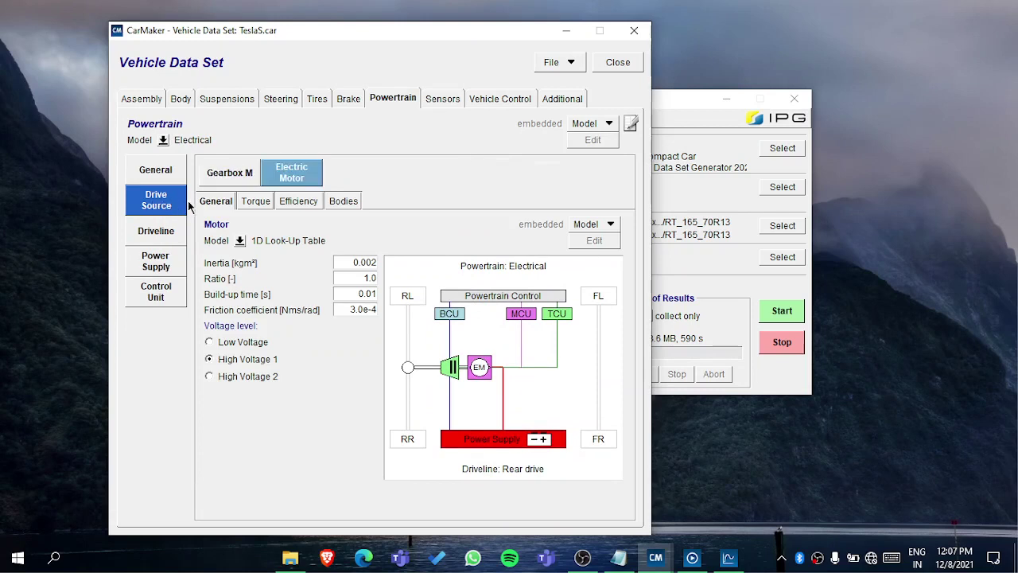
{"action": "left_click", "coordinate": [239, 176]}
{"action": "left_click", "coordinate": [289, 175]}
{"action": "left_click", "coordinate": [163, 232]}
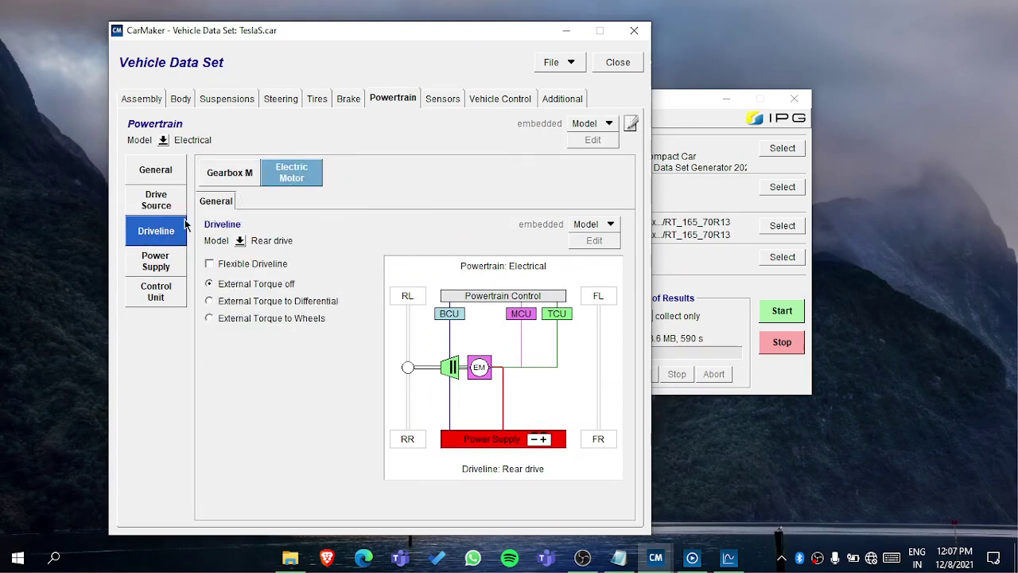
{"action": "left_click", "coordinate": [350, 173]}
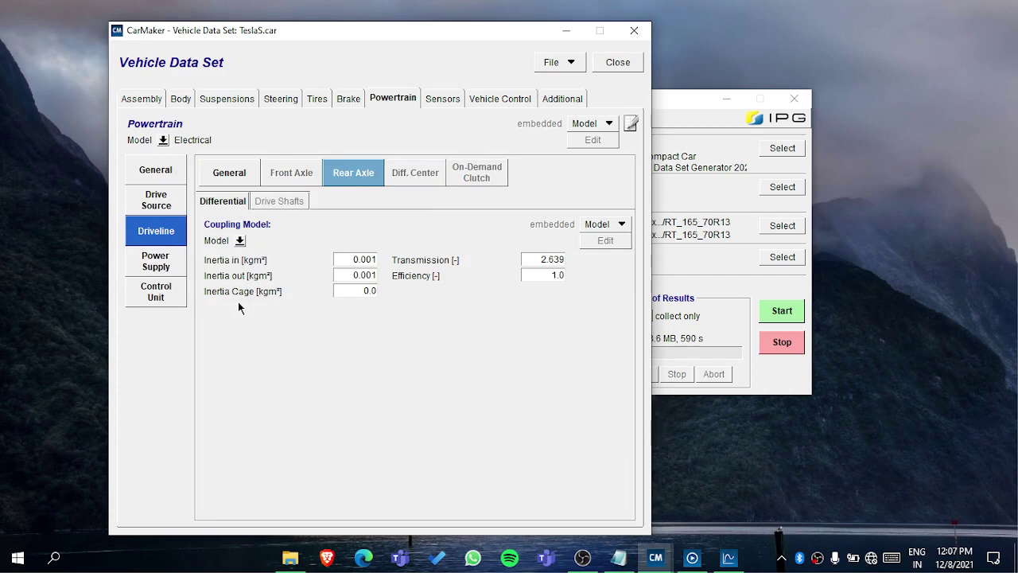
Review the electrical power supply and the TCU and MCU control unit settings
{"action": "left_click", "coordinate": [146, 263]}
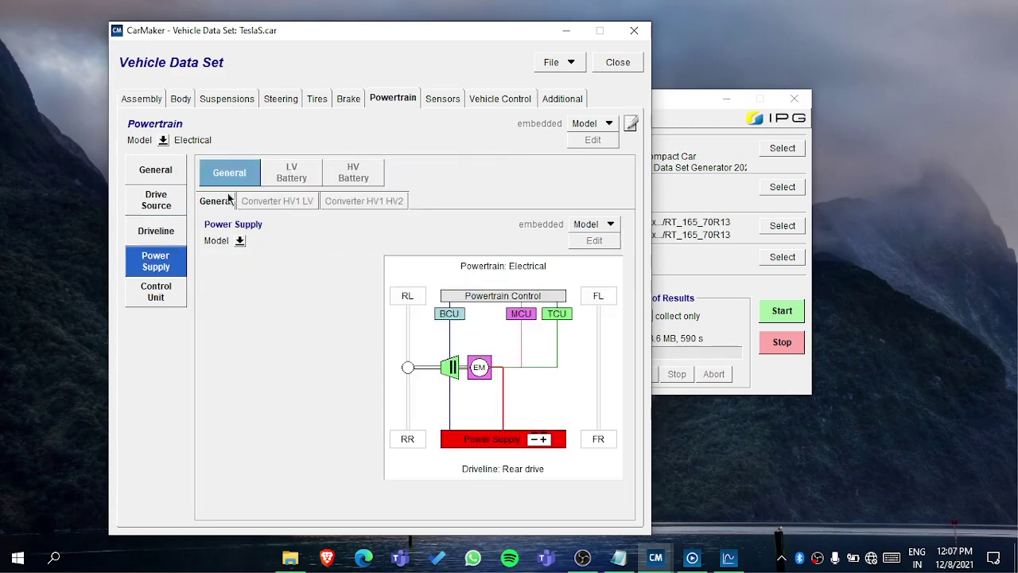
{"action": "left_click", "coordinate": [179, 288]}
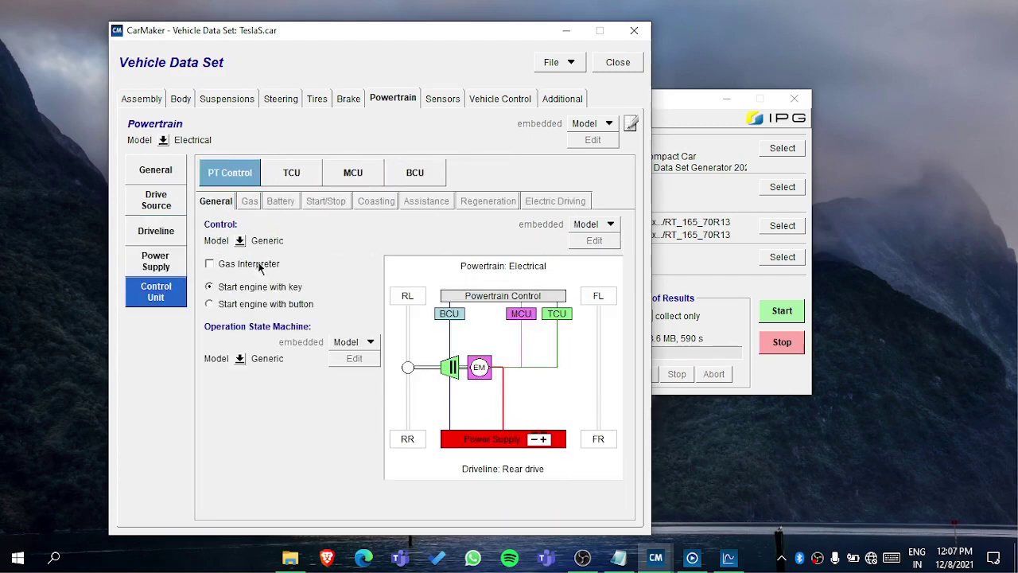
{"action": "left_click", "coordinate": [311, 174]}
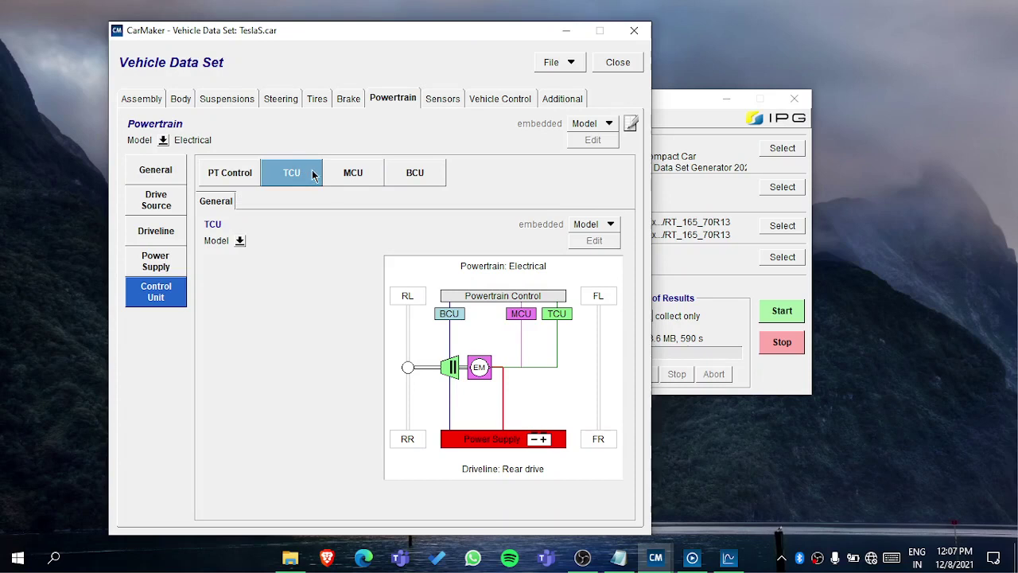
{"action": "left_click", "coordinate": [371, 173]}
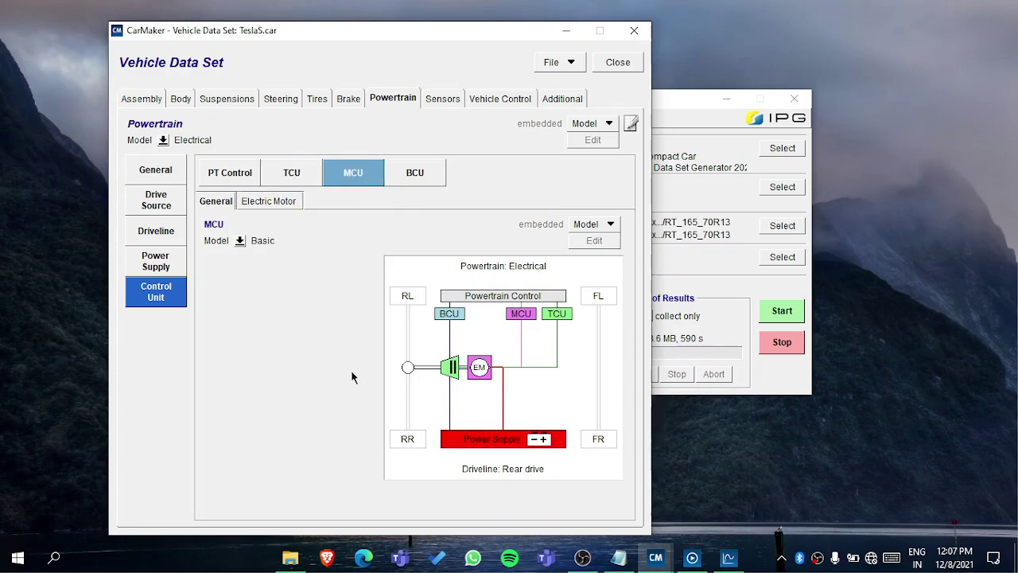
{"action": "left_click", "coordinate": [157, 261]}
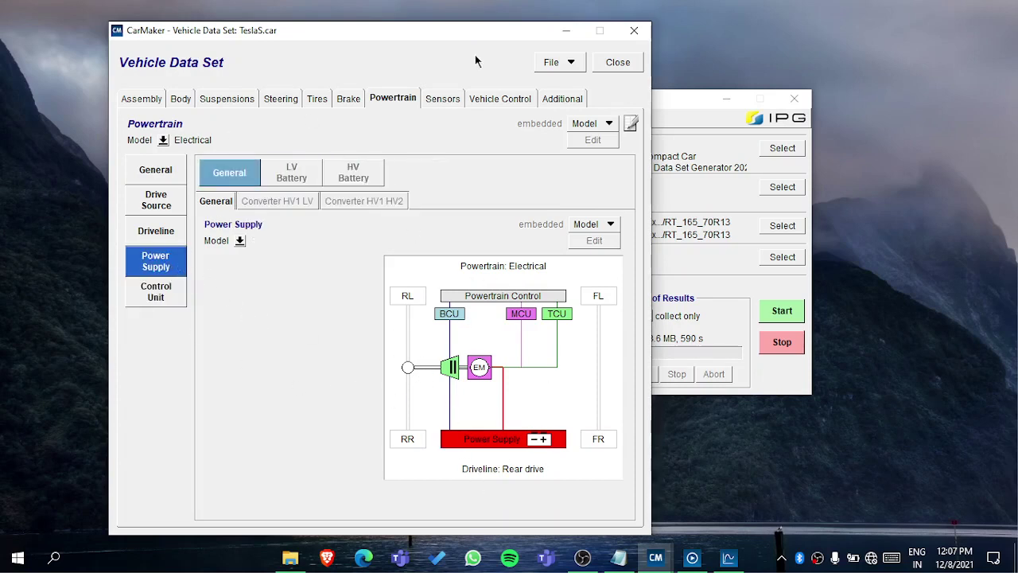
Add a second road sensor RD01 on the Sensors page, then delete it, leaving only RD00
{"action": "left_click", "coordinate": [434, 102]}
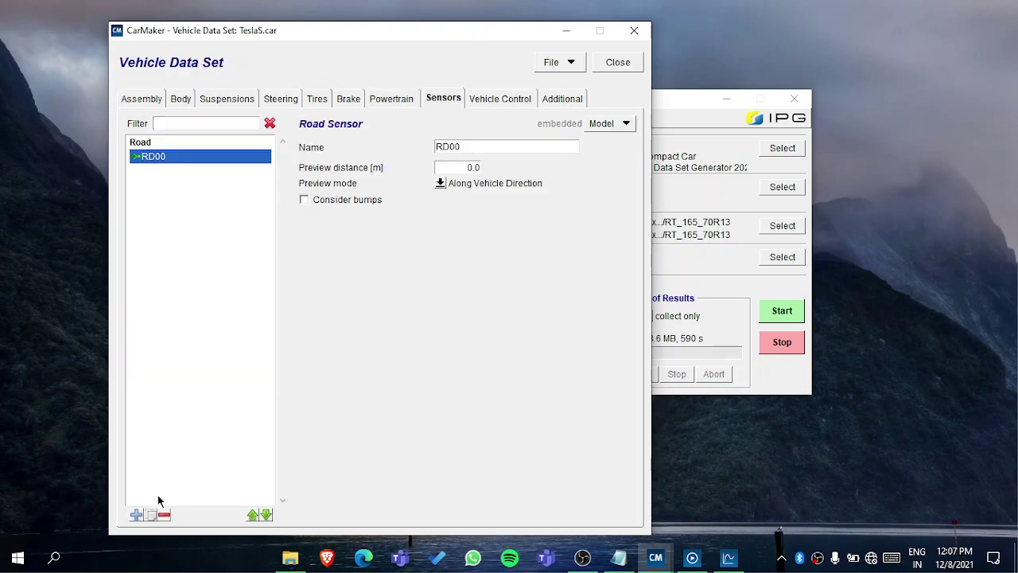
{"action": "left_click", "coordinate": [136, 515]}
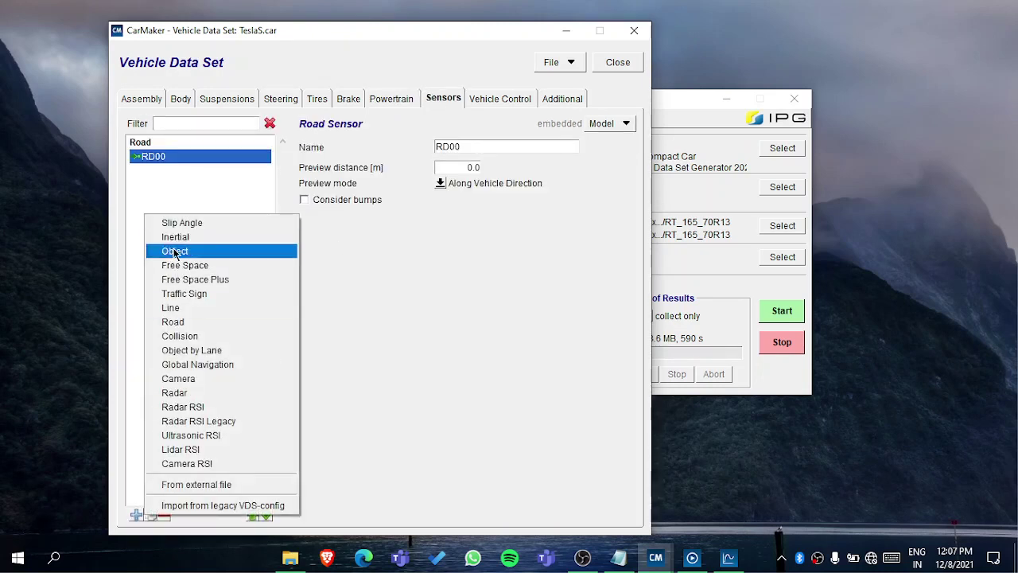
{"action": "left_click", "coordinate": [171, 322]}
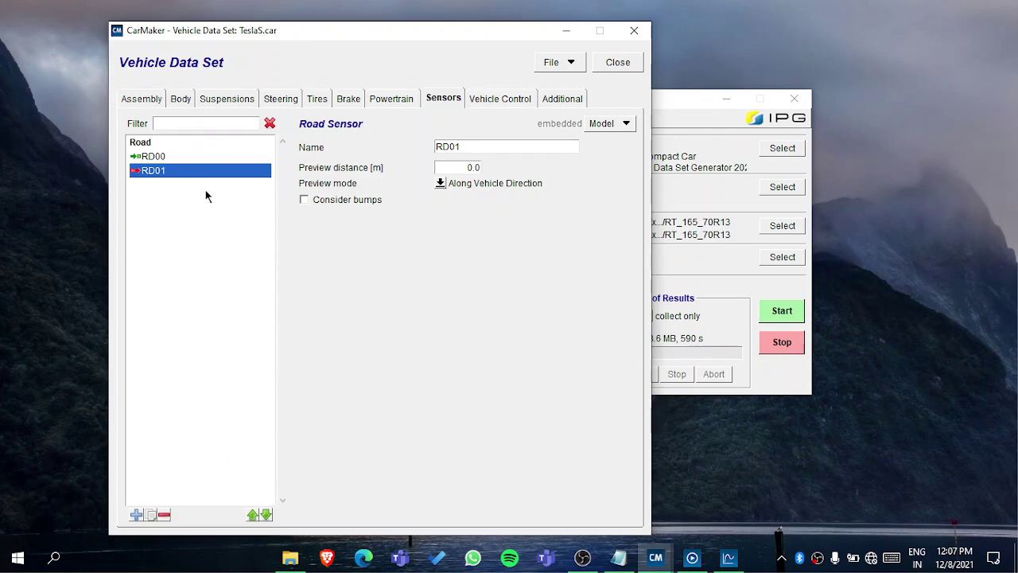
{"action": "left_click", "coordinate": [164, 514]}
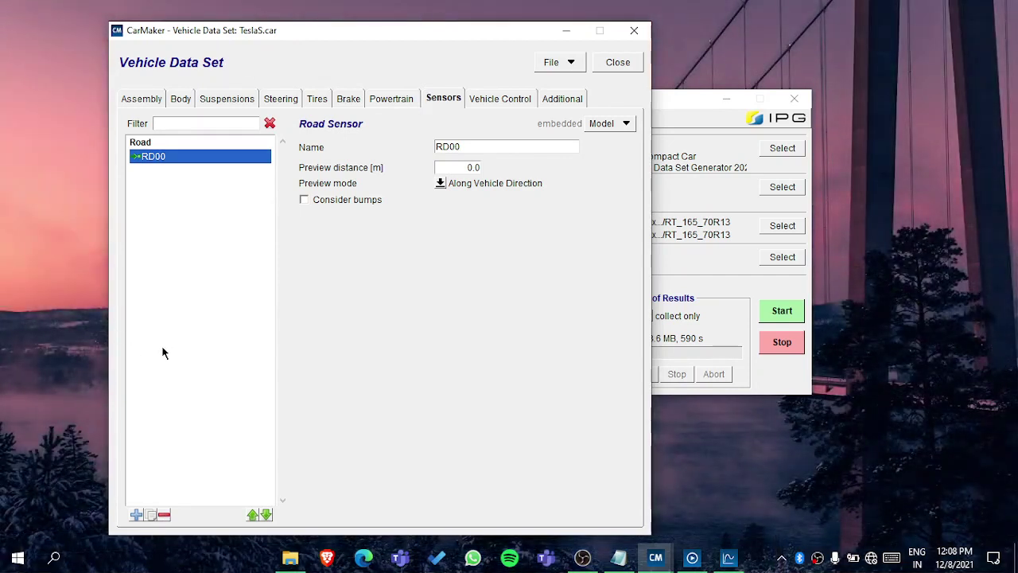
Step through Vehicle Control to Body, ending at Sensor Mountings with Road RD00 at 4.5/0.0/0.4 m
{"action": "left_click", "coordinate": [493, 99]}
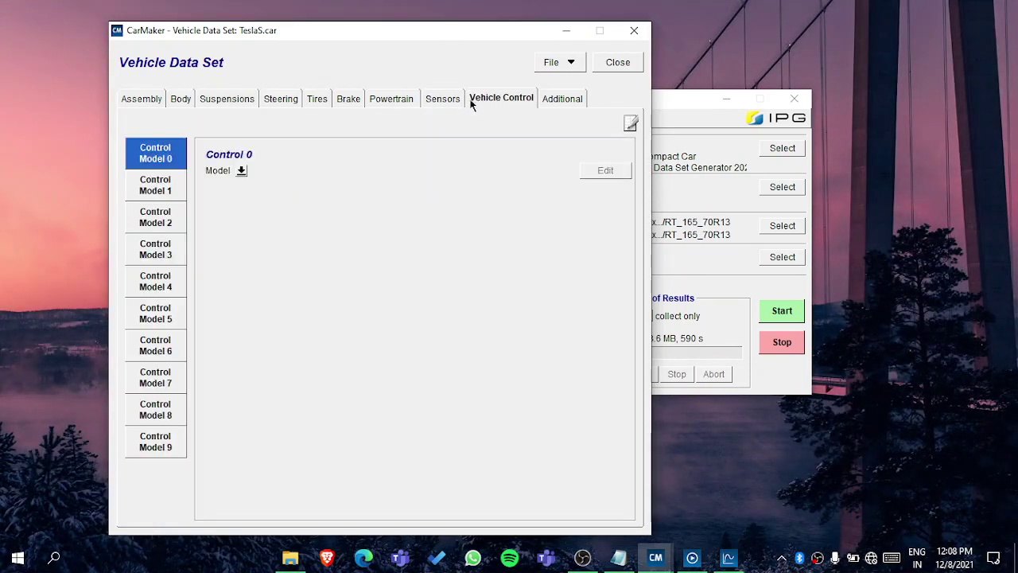
{"action": "left_click", "coordinate": [571, 99]}
{"action": "left_click", "coordinate": [521, 98]}
{"action": "left_click", "coordinate": [430, 99]}
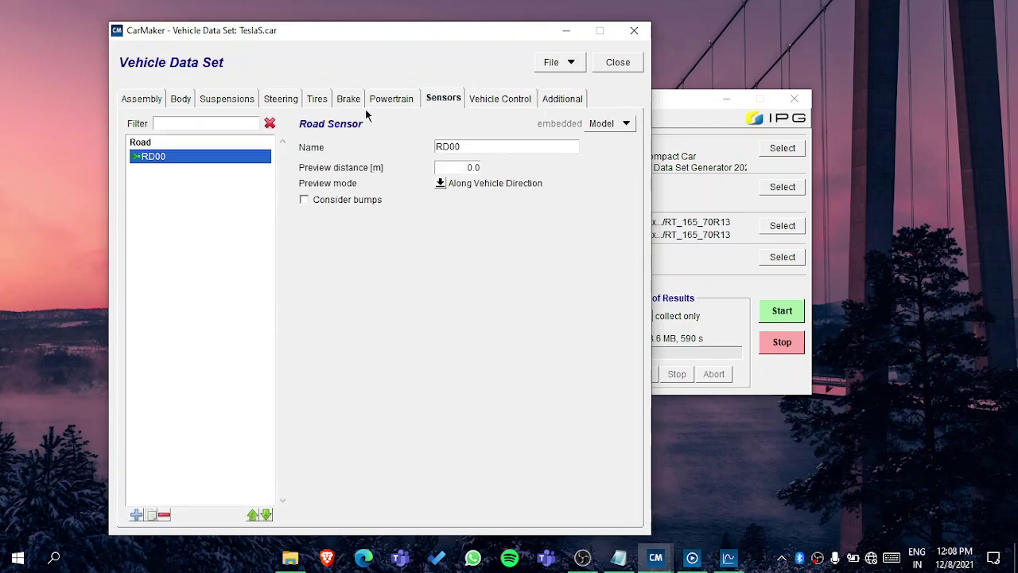
{"action": "left_click", "coordinate": [374, 99]}
{"action": "left_click", "coordinate": [339, 98]}
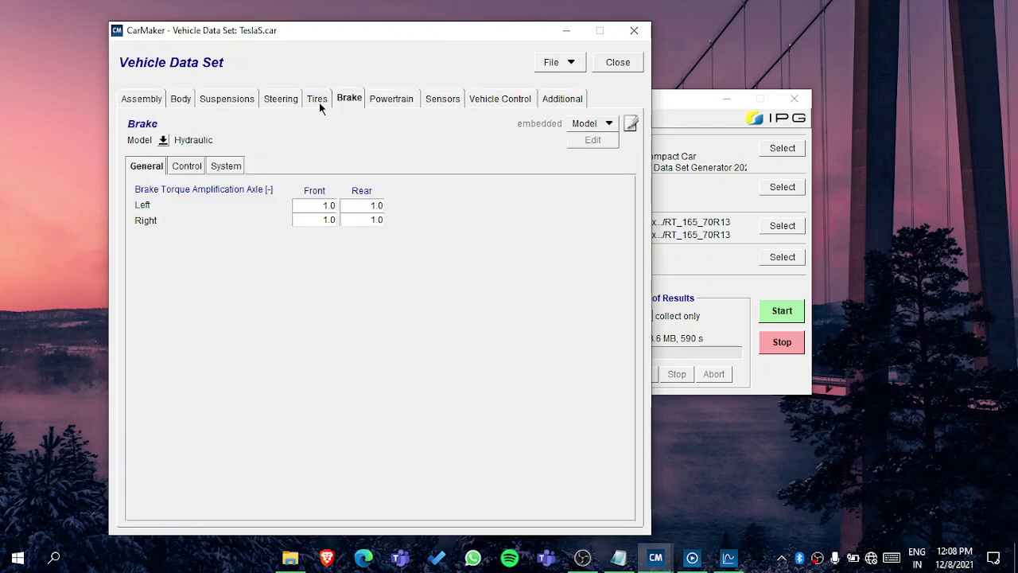
{"action": "left_click", "coordinate": [317, 101]}
{"action": "left_click", "coordinate": [275, 102]}
{"action": "left_click", "coordinate": [213, 101]}
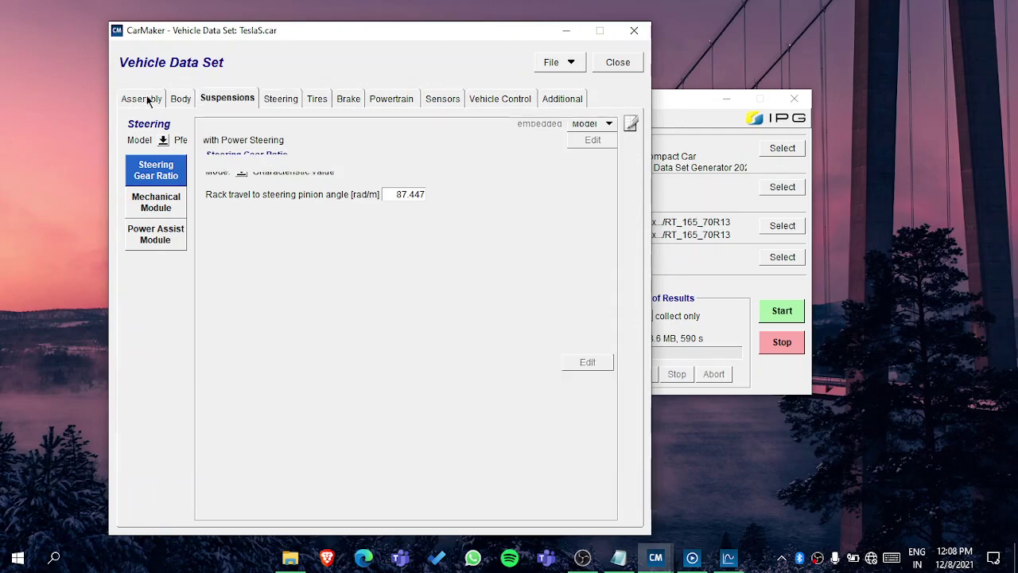
{"action": "left_click", "coordinate": [181, 99]}
{"action": "left_click", "coordinate": [145, 100]}
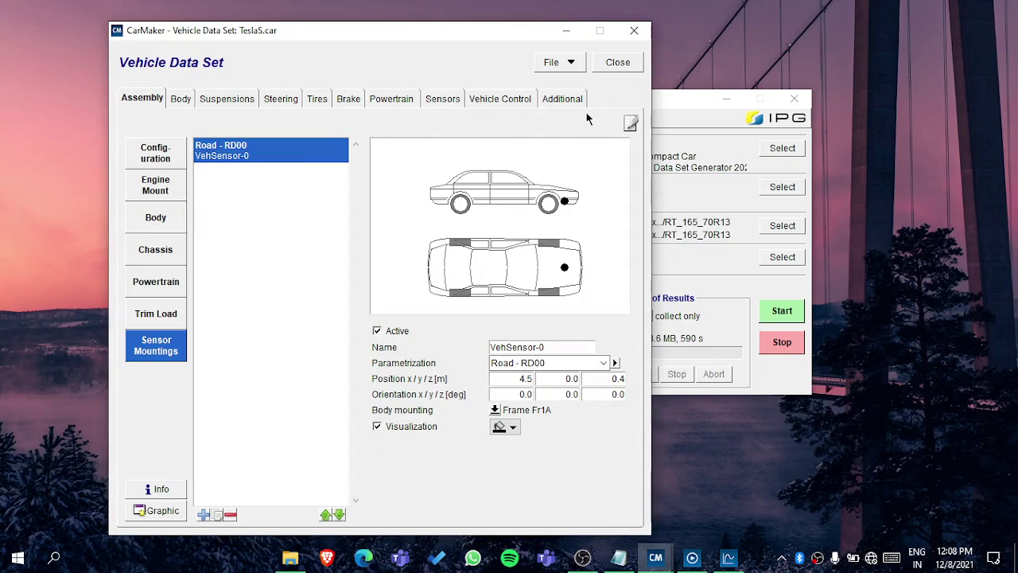
Save the current vehicle data set and close the editor
{"action": "left_click", "coordinate": [562, 61]}
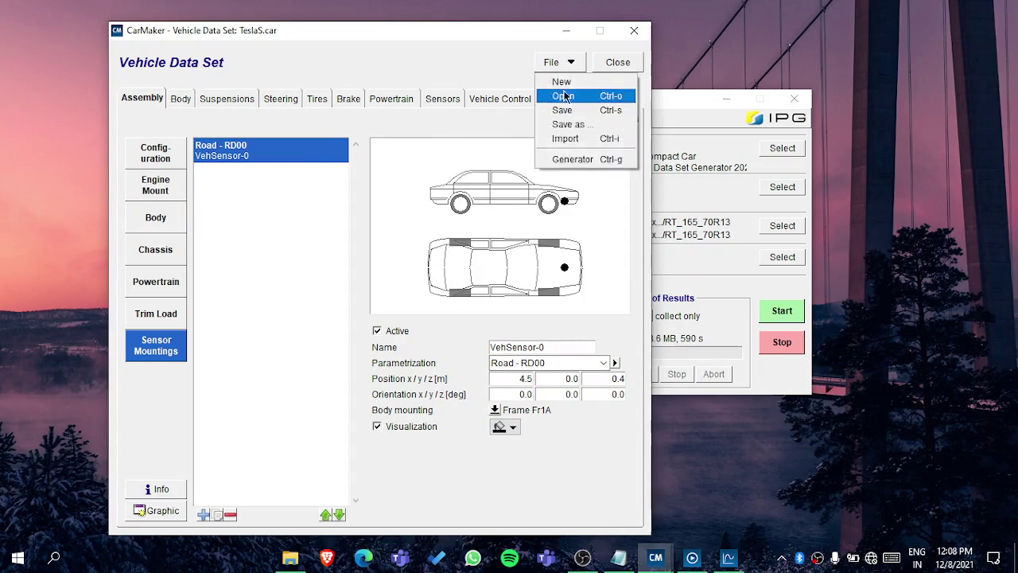
{"action": "left_click", "coordinate": [563, 110]}
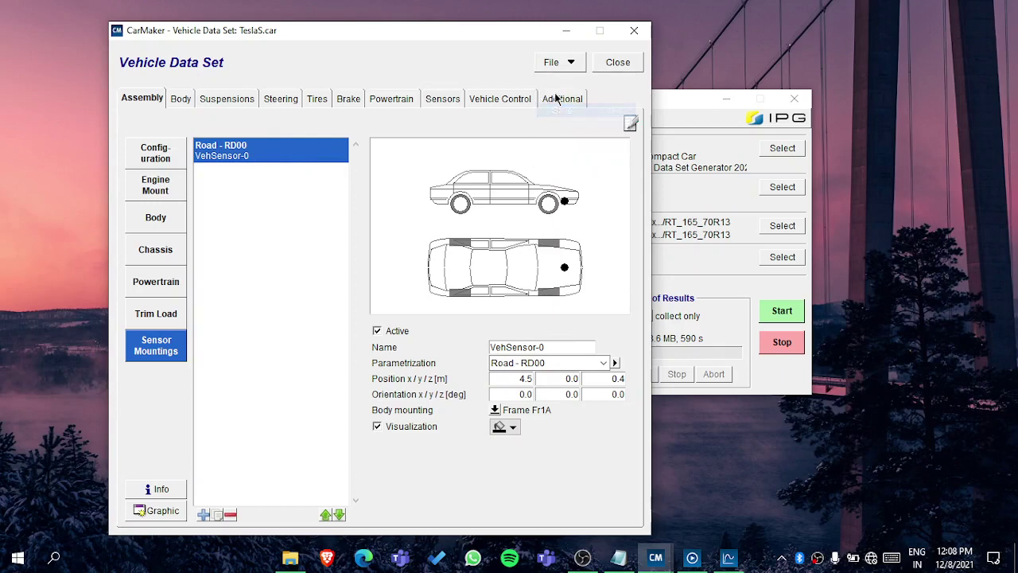
{"action": "left_click", "coordinate": [602, 62]}
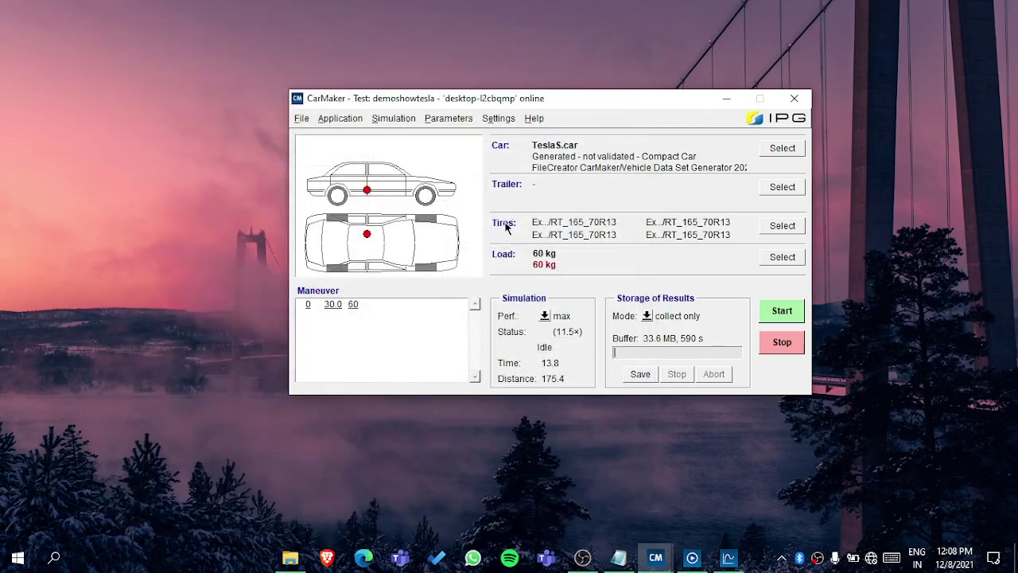
Reopen TeslaS.car, save it under the new name Teslademo.car, and close the editor
{"action": "left_click", "coordinate": [780, 147]}
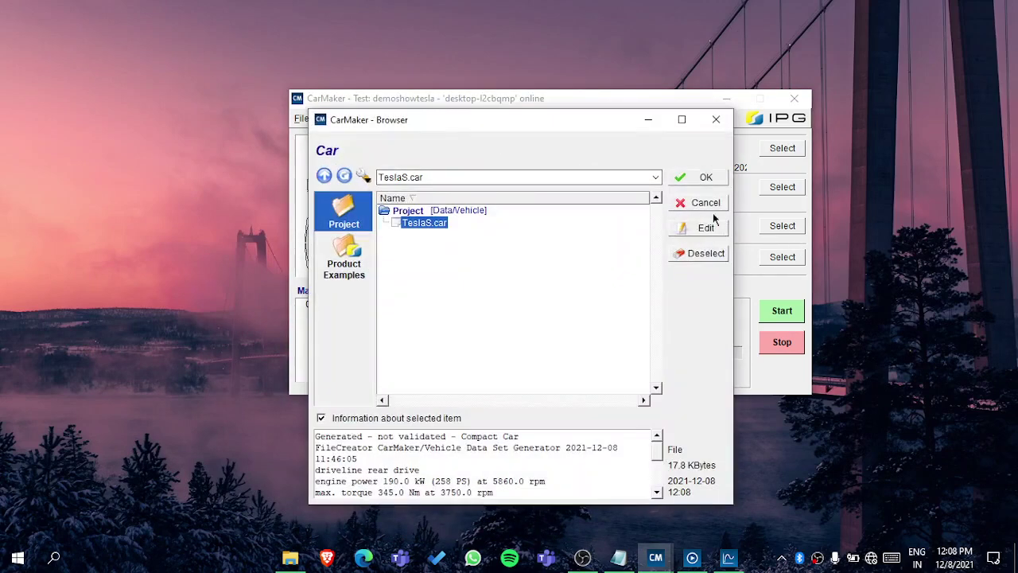
{"action": "left_click", "coordinate": [707, 227]}
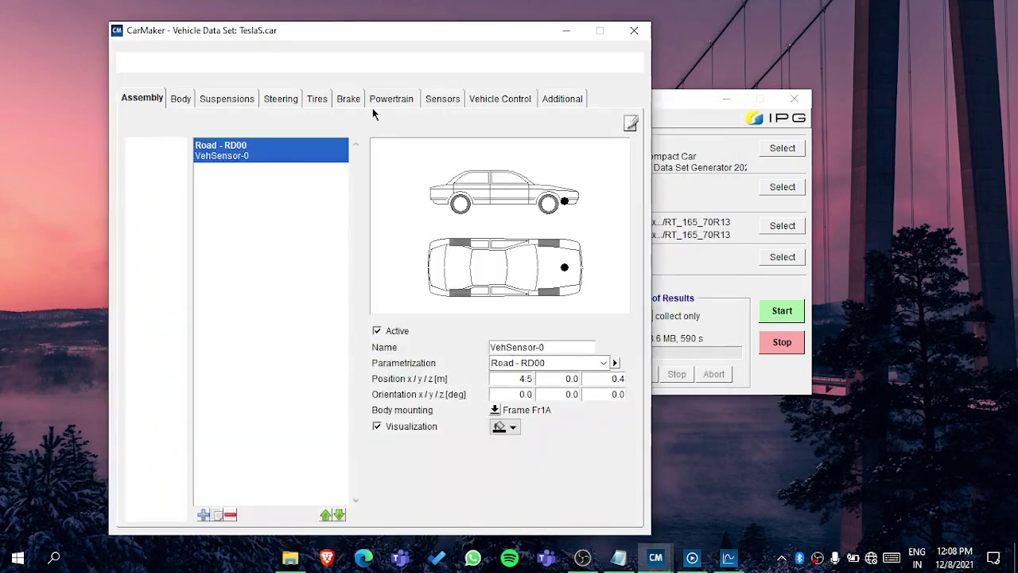
{"action": "left_click", "coordinate": [557, 62]}
{"action": "left_click", "coordinate": [558, 127]}
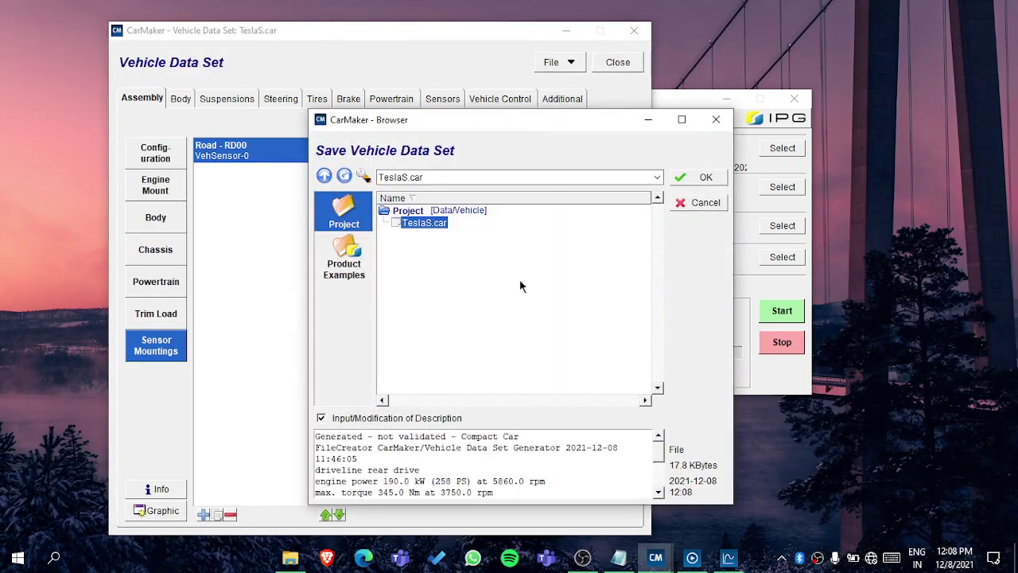
{"action": "left_click", "coordinate": [409, 178]}
{"action": "key", "text": "BackSpace"}
{"action": "type", "text": "de"}
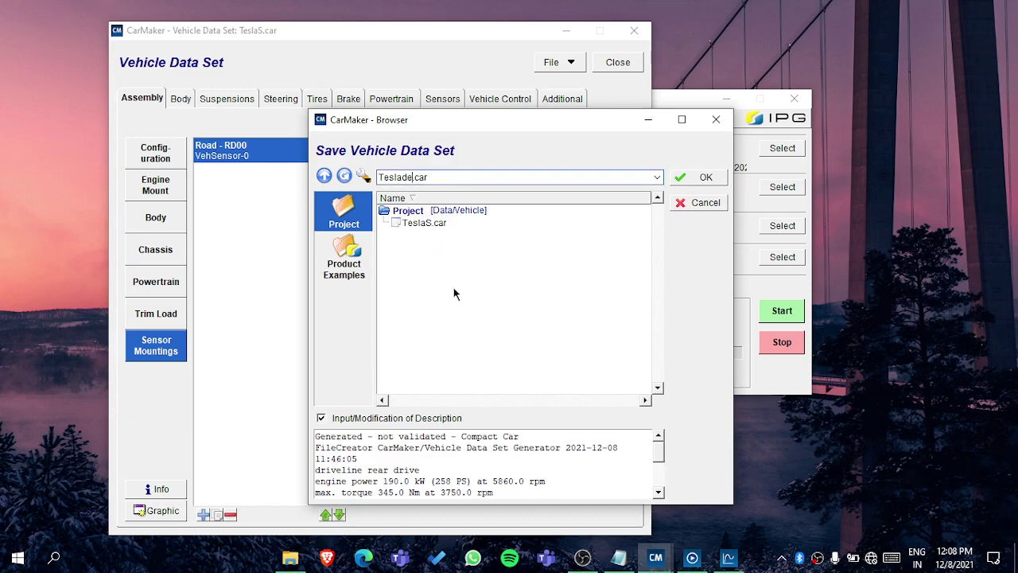
{"action": "type", "text": "mo"}
{"action": "key", "text": "Return"}
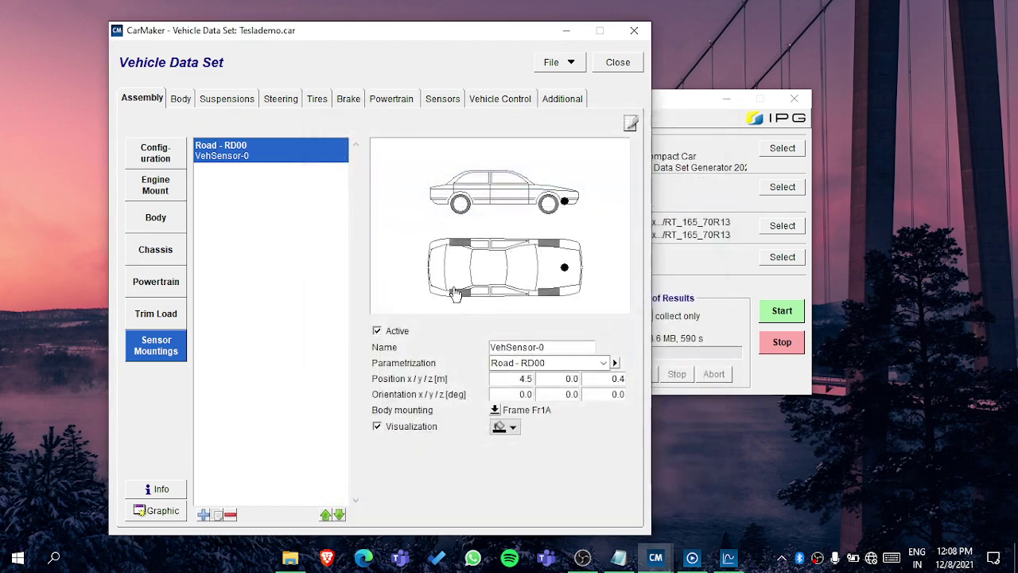
{"action": "left_click", "coordinate": [619, 65]}
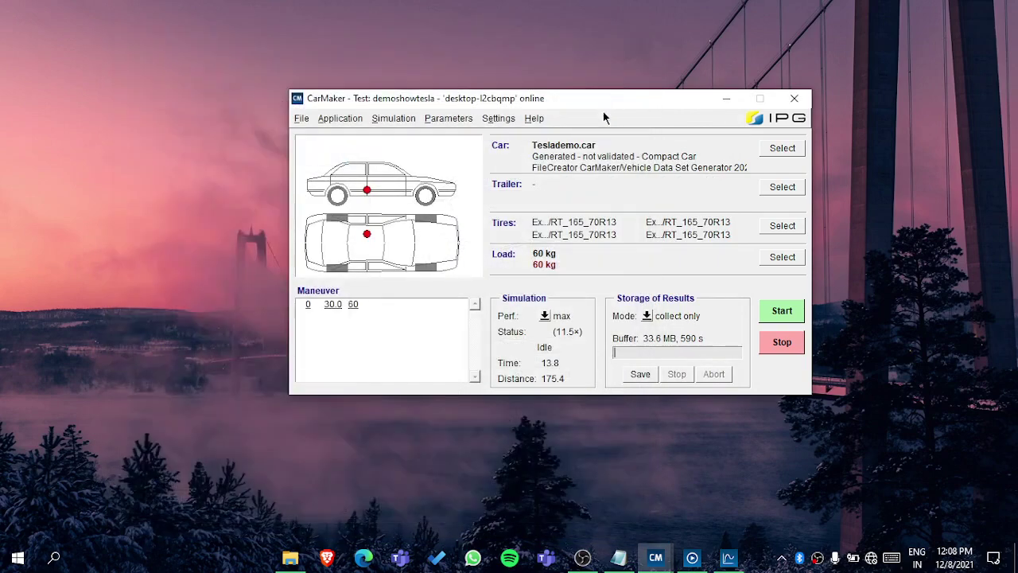
Confirm Teslademo.car as the demoshowtesla car, then browse the Parameters and application options menus
{"action": "left_click", "coordinate": [777, 147]}
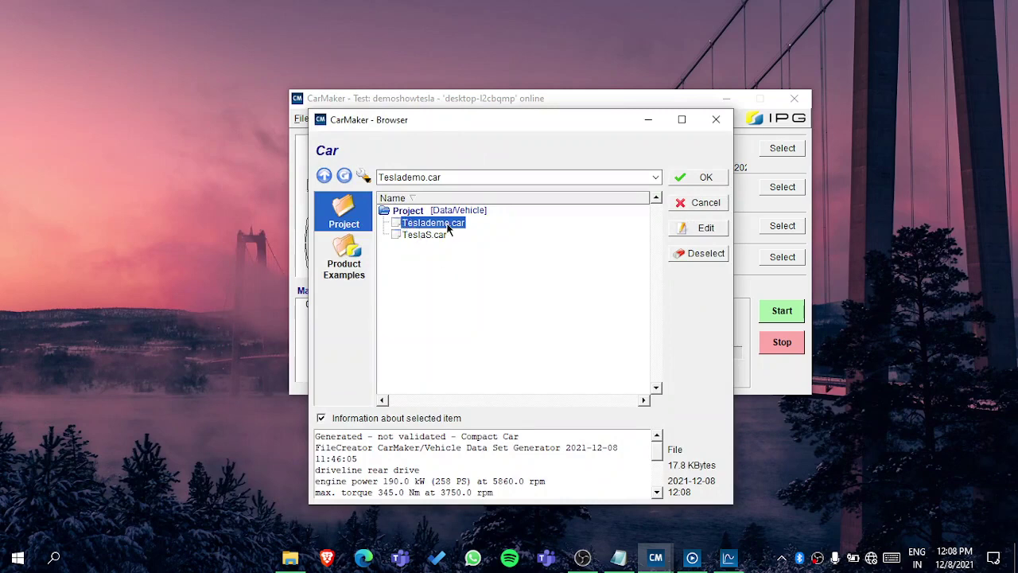
{"action": "left_click", "coordinate": [704, 177]}
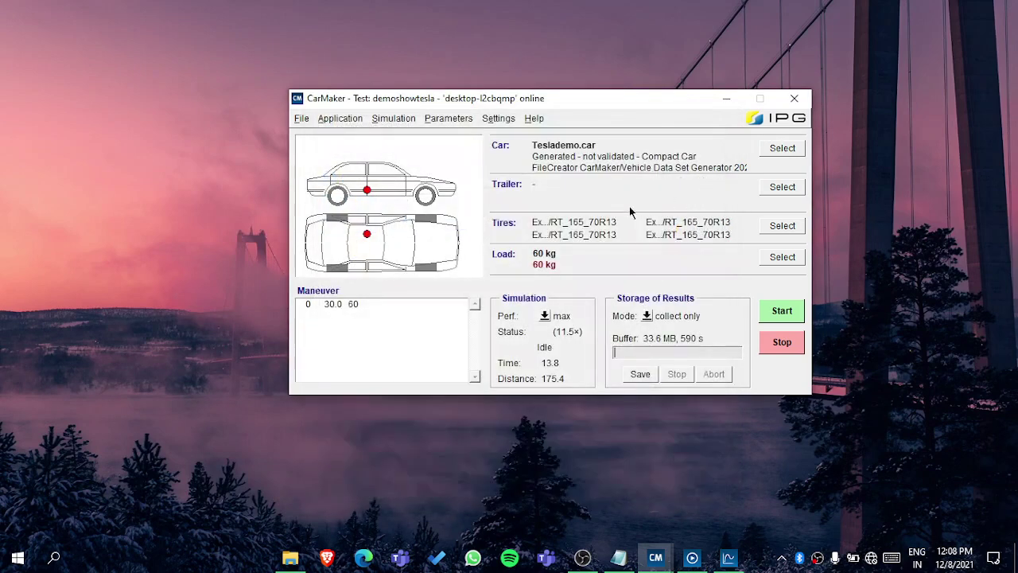
{"action": "left_click", "coordinate": [430, 118]}
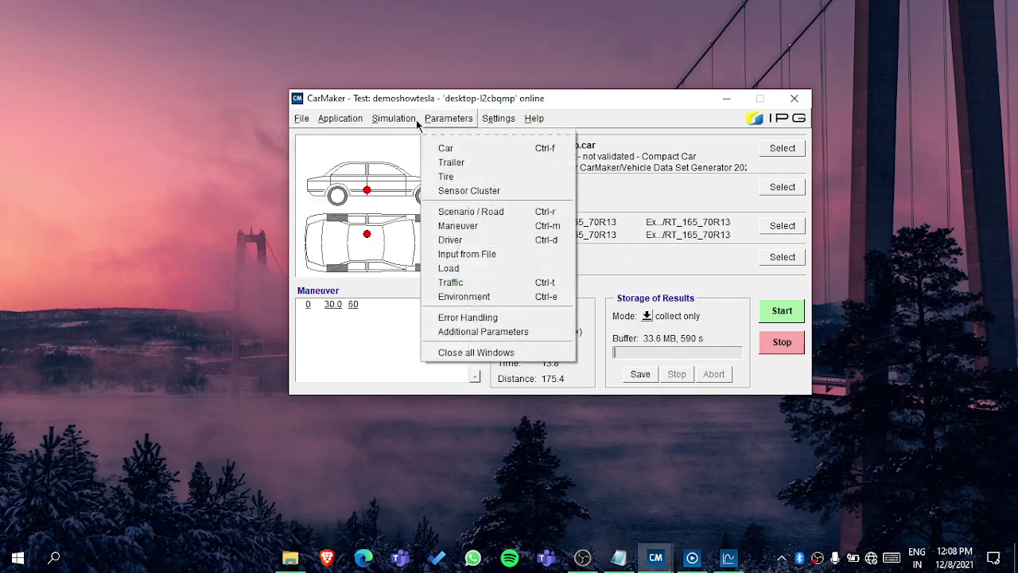
{"action": "left_click", "coordinate": [344, 119]}
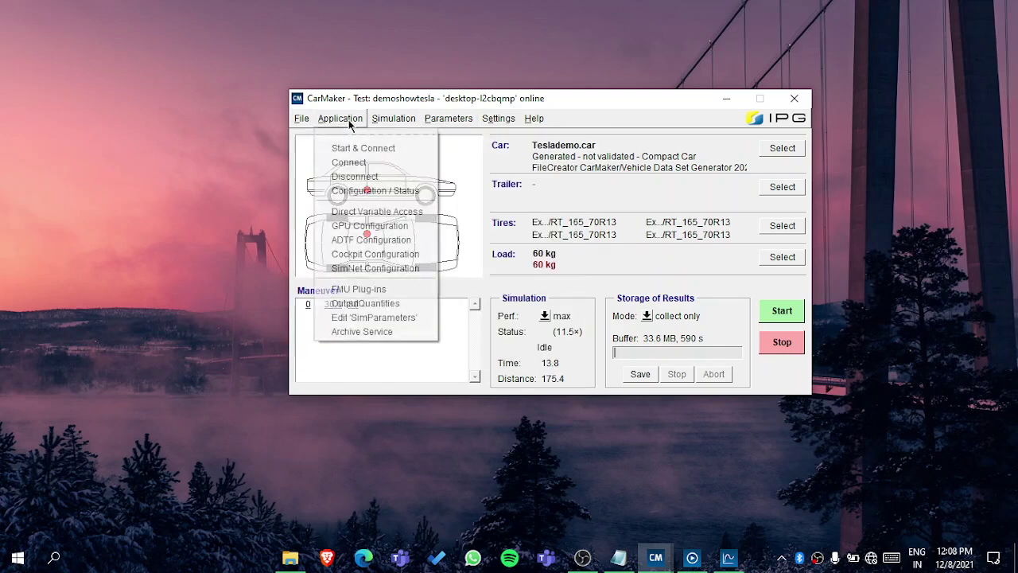
{"action": "mouse_move", "coordinate": [450, 120]}
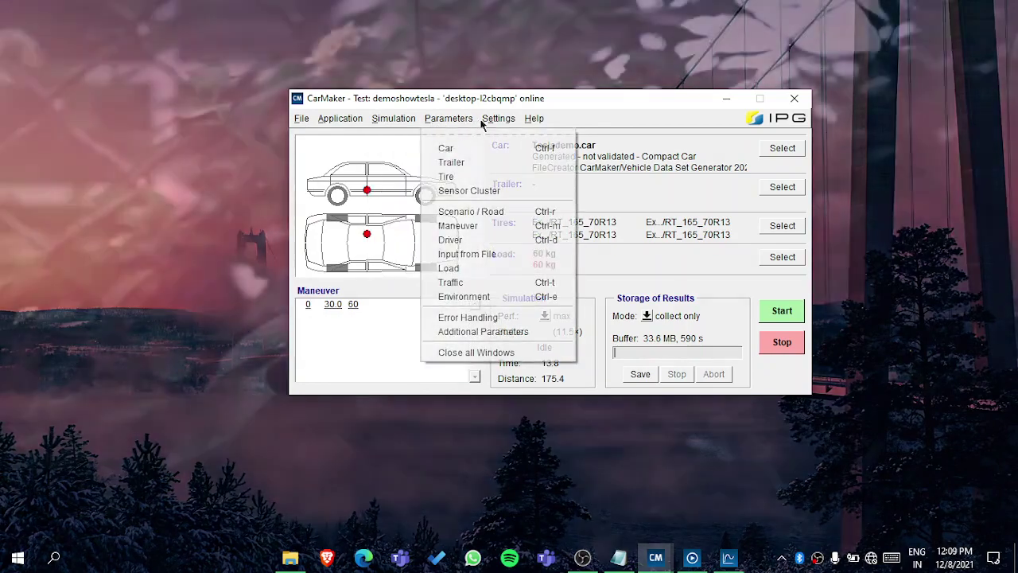